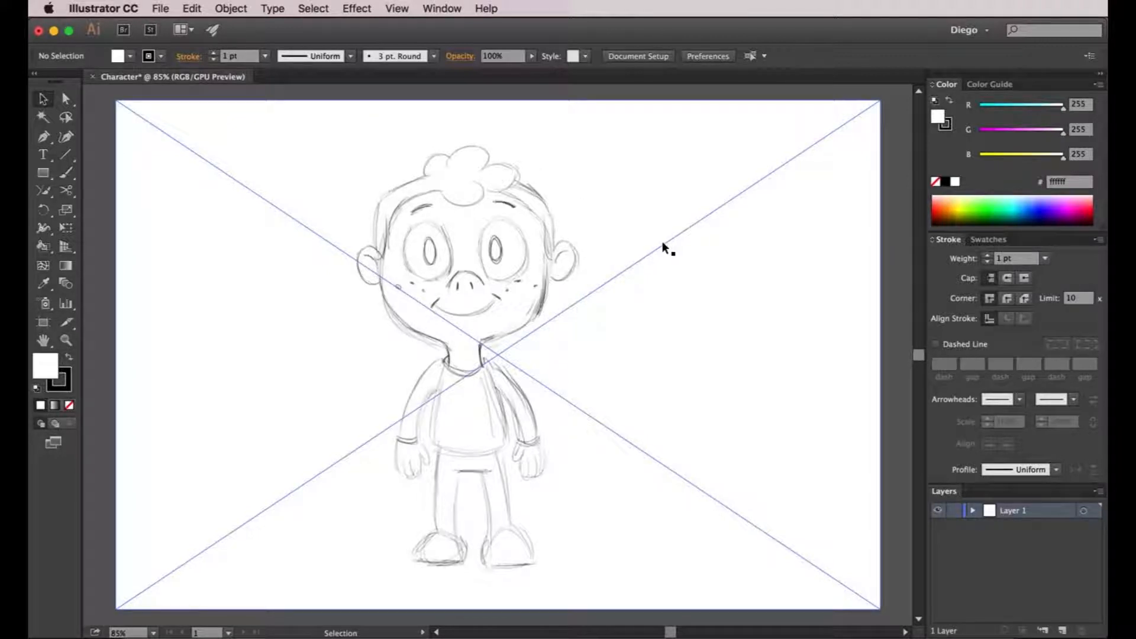
# Step: Turn the sketch layer, Layer 1, into a template layer with images dimmed to 50%
pyautogui.doubleClick(988, 515)
pyautogui.click(643, 280)
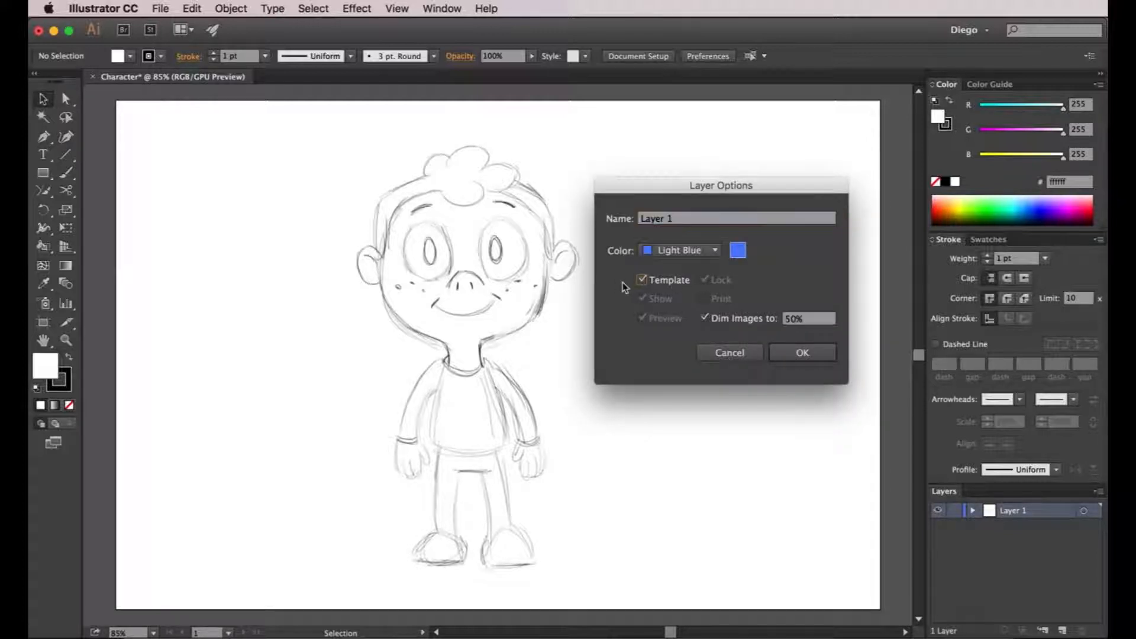
pyautogui.click(805, 355)
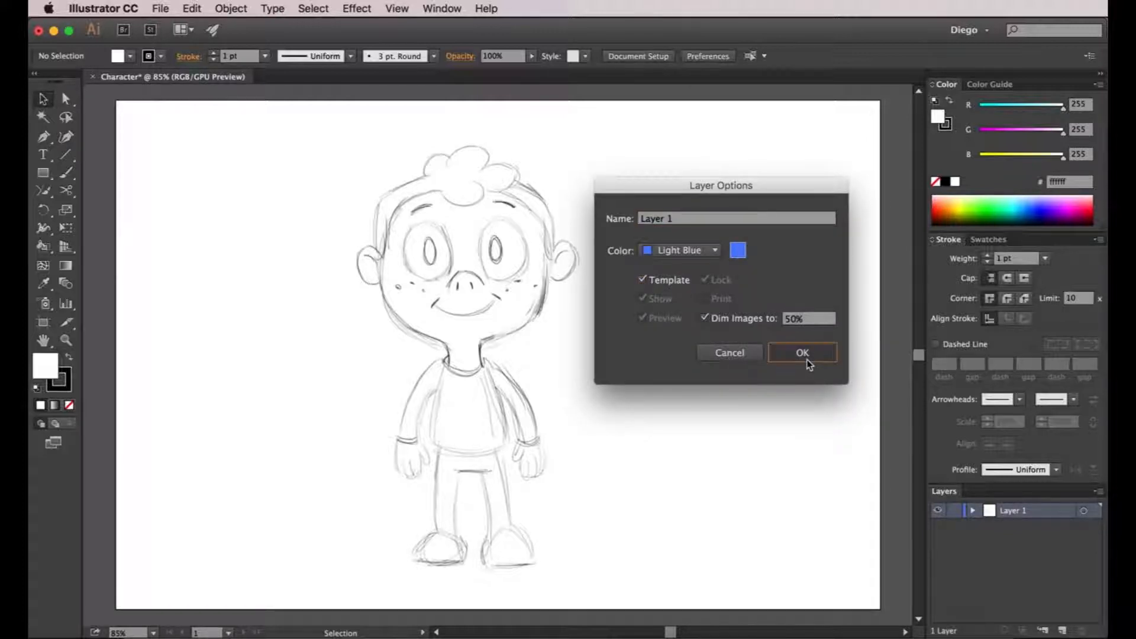
# Step: Add a new layer above the sketch and set the Pen tool to draw with no fill
pyautogui.click(1062, 631)
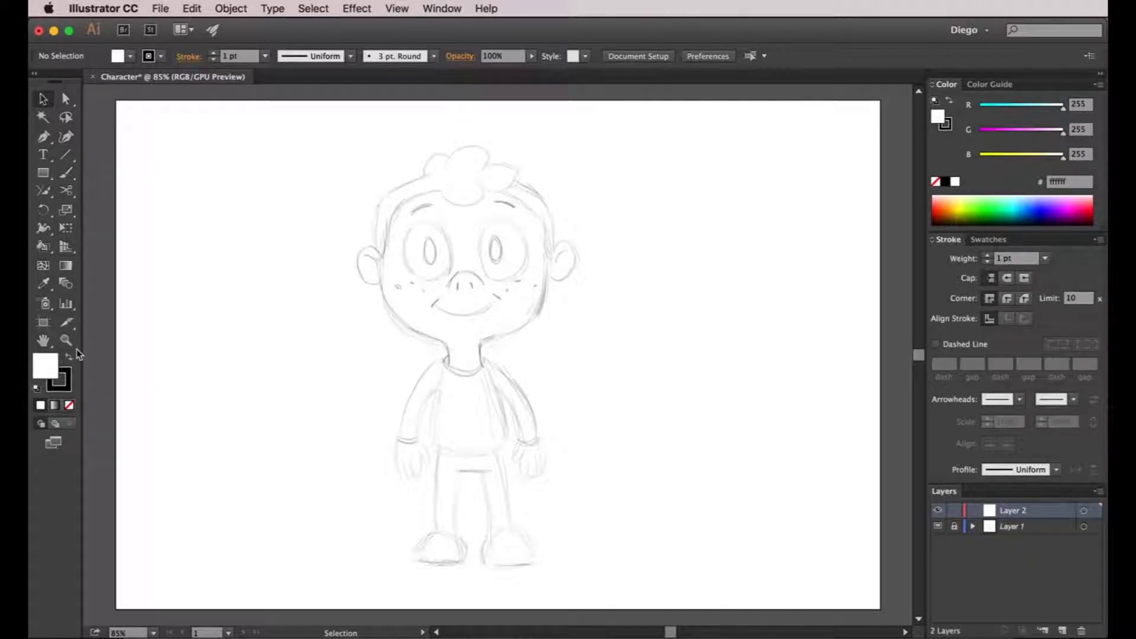
pyautogui.click(43, 135)
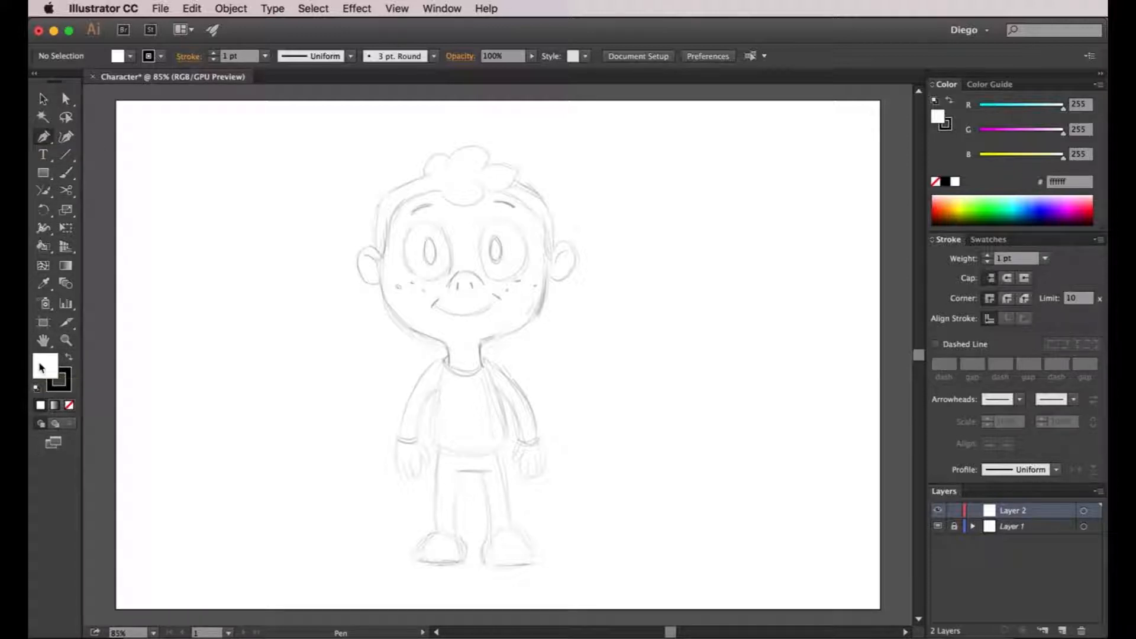
pyautogui.click(69, 406)
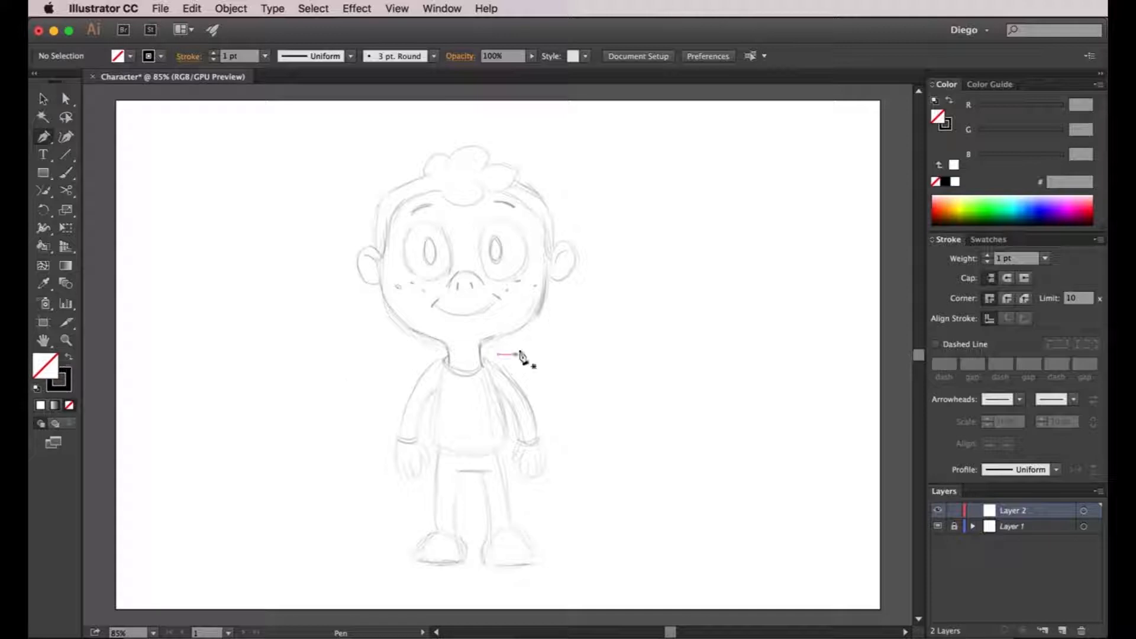
pyautogui.moveTo(403, 184); pyautogui.dragTo(445, 180)
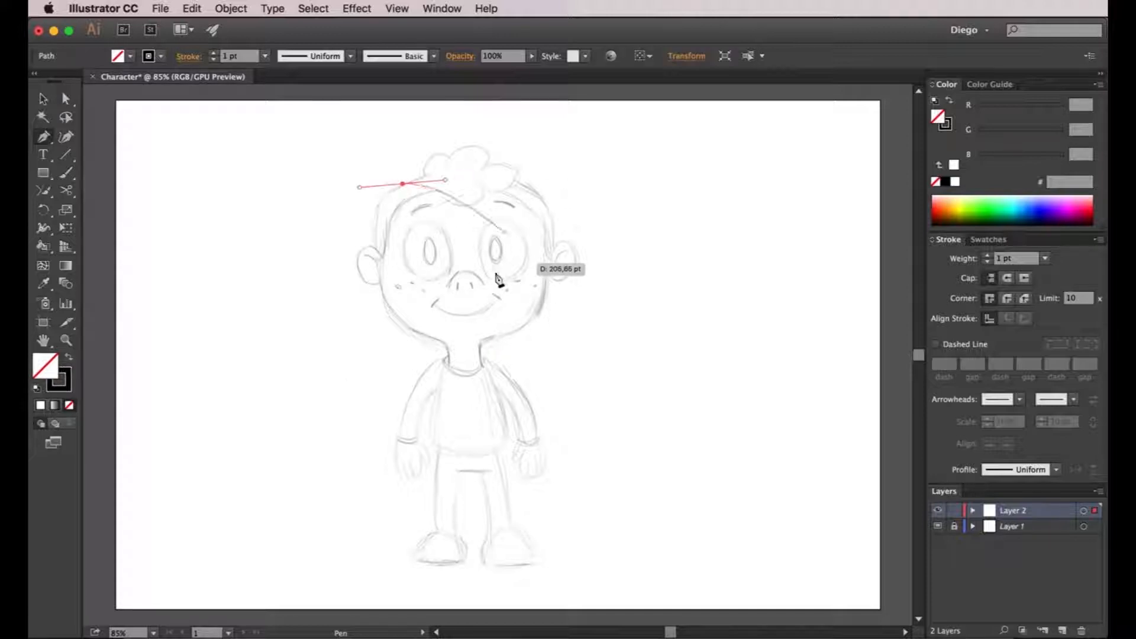
pyautogui.click(532, 342)
pyautogui.press('super+z')
pyautogui.press('super+z')
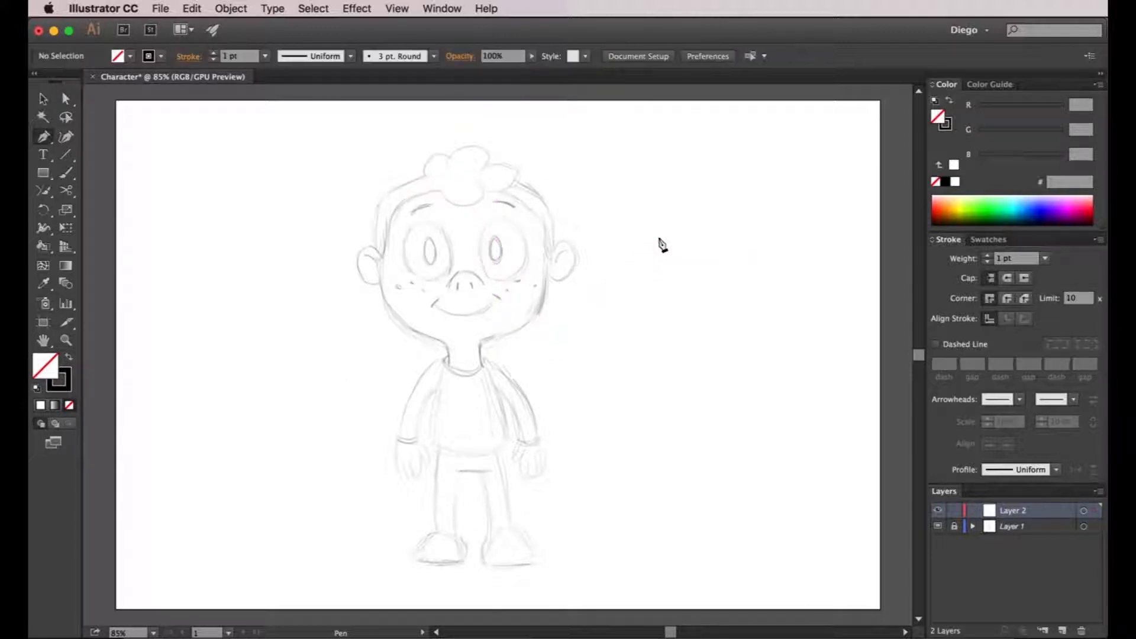
pyautogui.moveTo(497, 340); pyautogui.dragTo(498, 327)
pyautogui.press('super+z')
# Step: Trace the left half of the hair band with the Pen tool, from the head's top centre around the sideburn to the forehead's centre
pyautogui.scroll(3, 417, 186)
pyautogui.scroll(1, 414, 207)
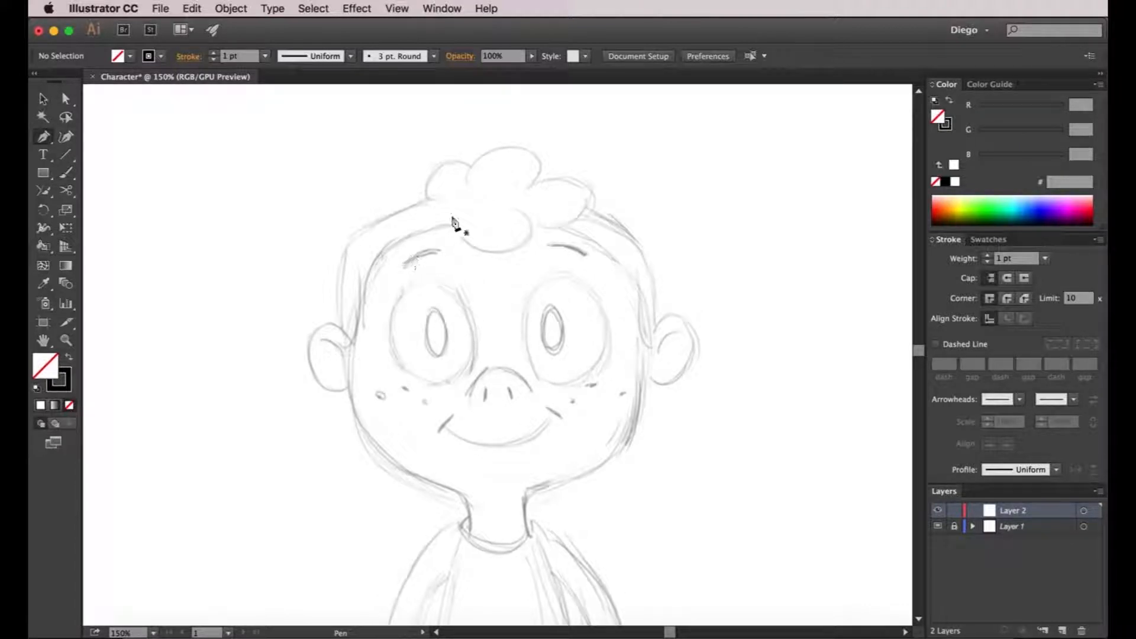
pyautogui.click(494, 186)
pyautogui.moveTo(495, 186); pyautogui.dragTo(414, 186)
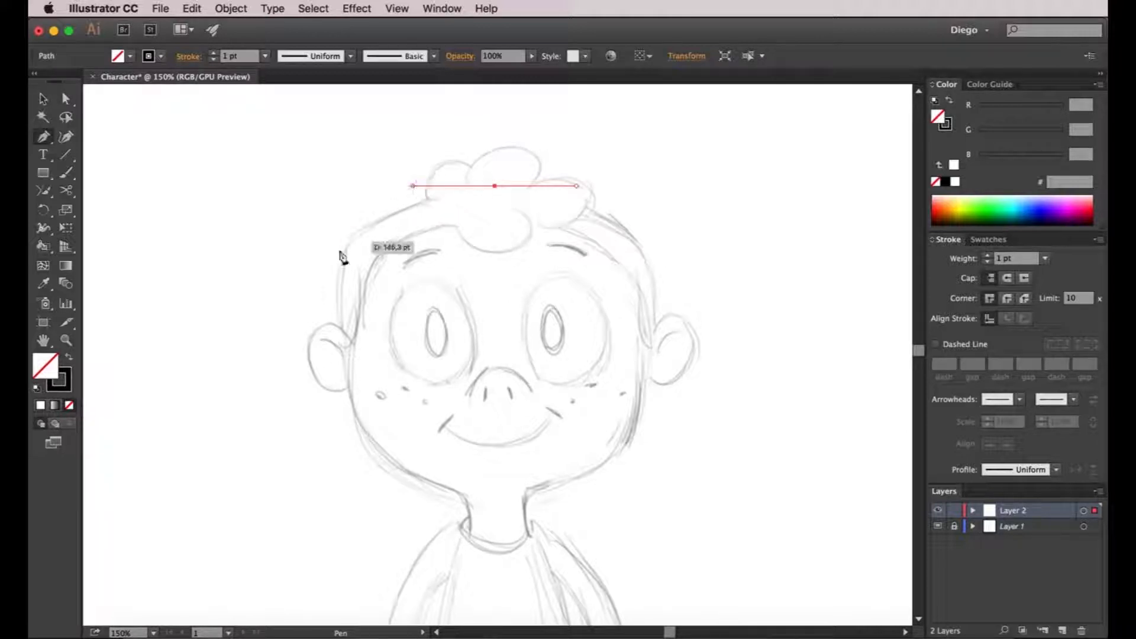
pyautogui.moveTo(344, 242); pyautogui.dragTo(341, 277)
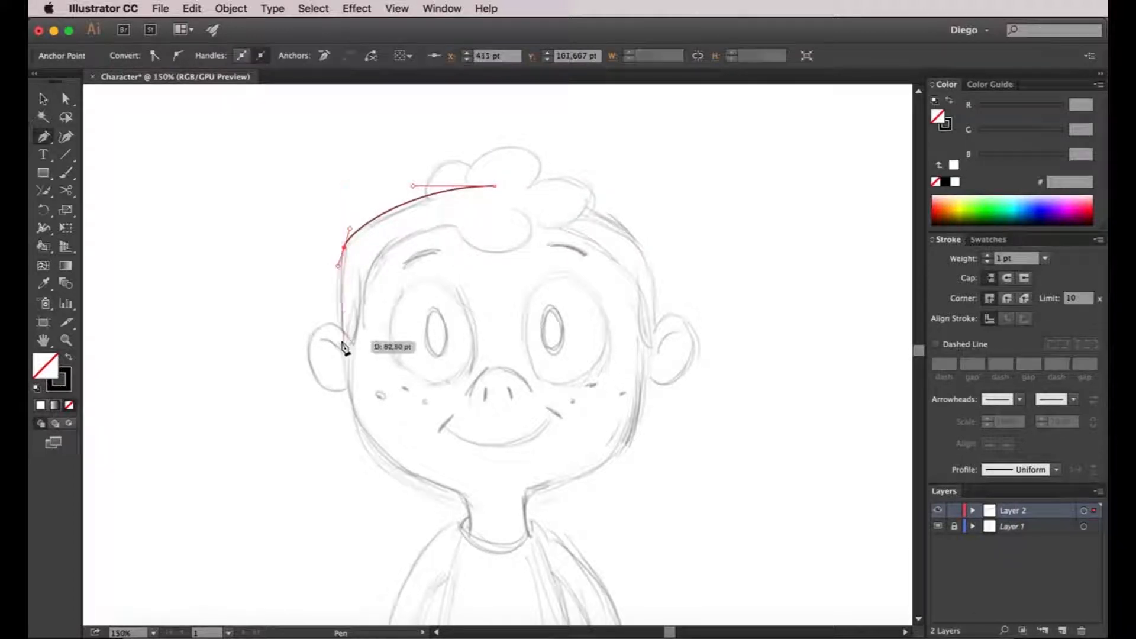
pyautogui.moveTo(340, 341); pyautogui.dragTo(362, 295)
pyautogui.moveTo(393, 244); pyautogui.dragTo(419, 232)
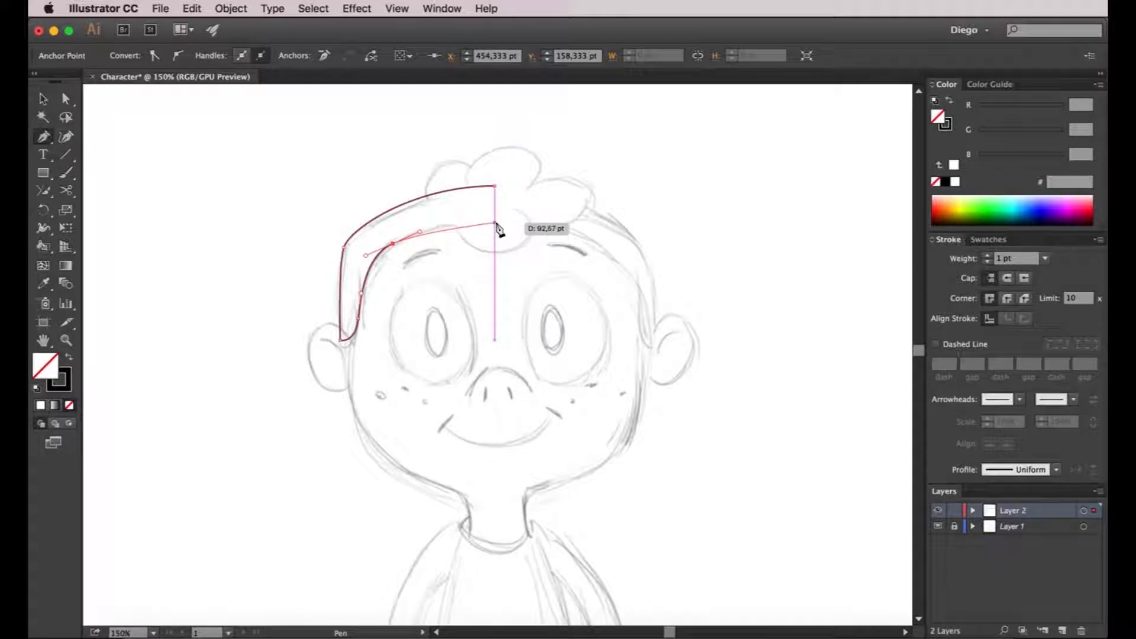
pyautogui.click(495, 225)
pyautogui.moveTo(497, 227); pyautogui.dragTo(532, 230)
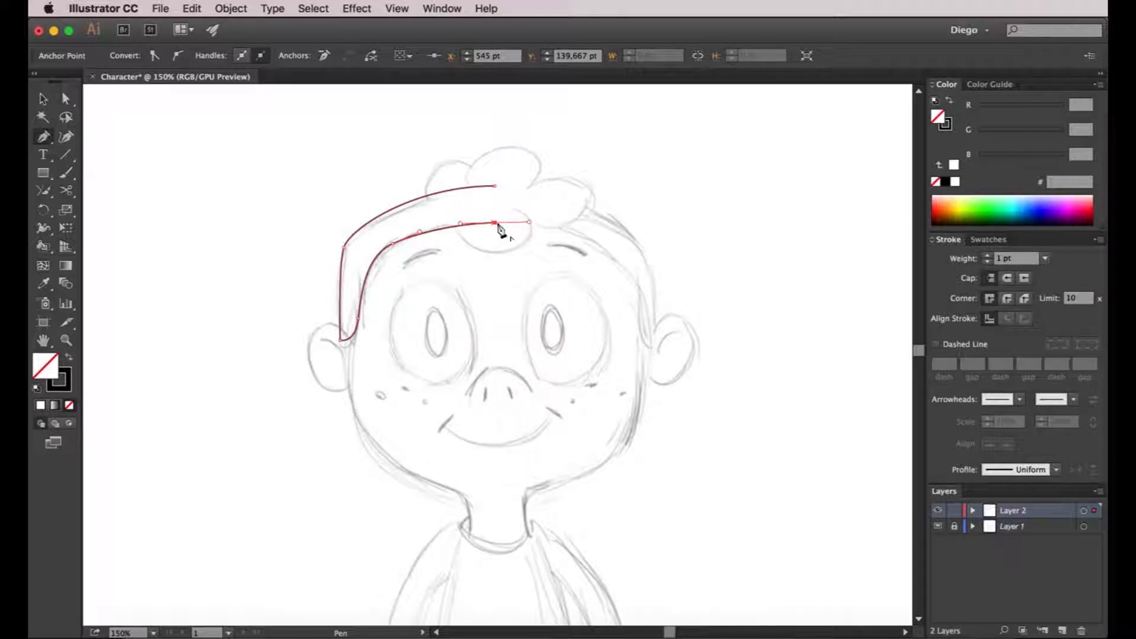
# Step: Duplicate the half hair outline horizontally to the right and reflect the copy across the vertical axis
pyautogui.click(43, 99)
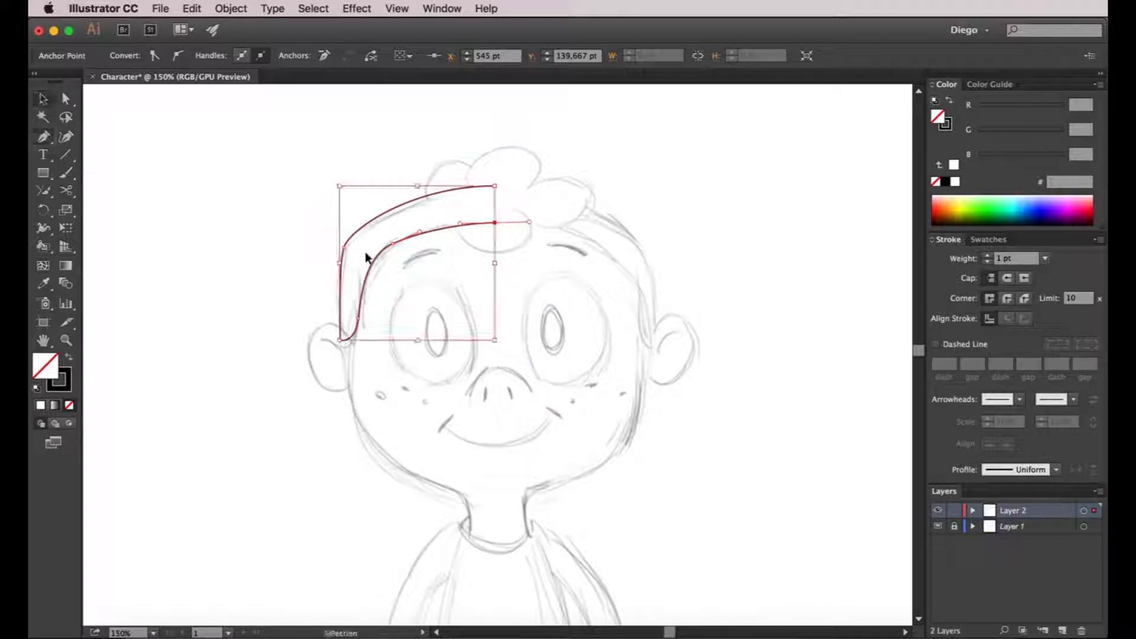
pyautogui.click(541, 194)
pyautogui.click(467, 186)
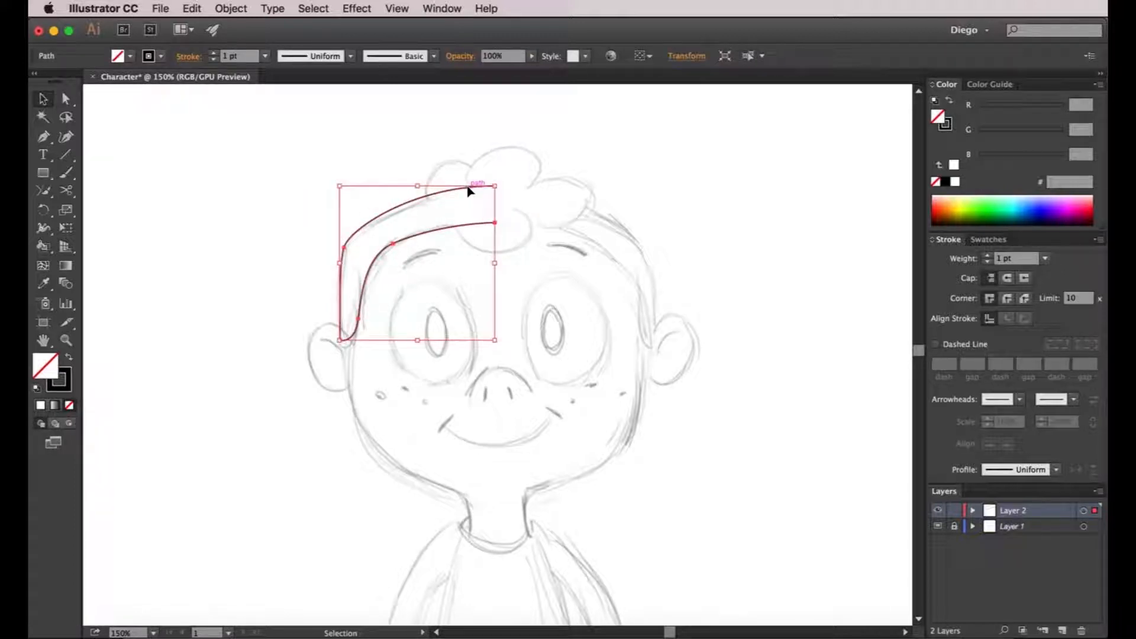
pyautogui.moveTo(457, 190); pyautogui.dragTo(626, 190)
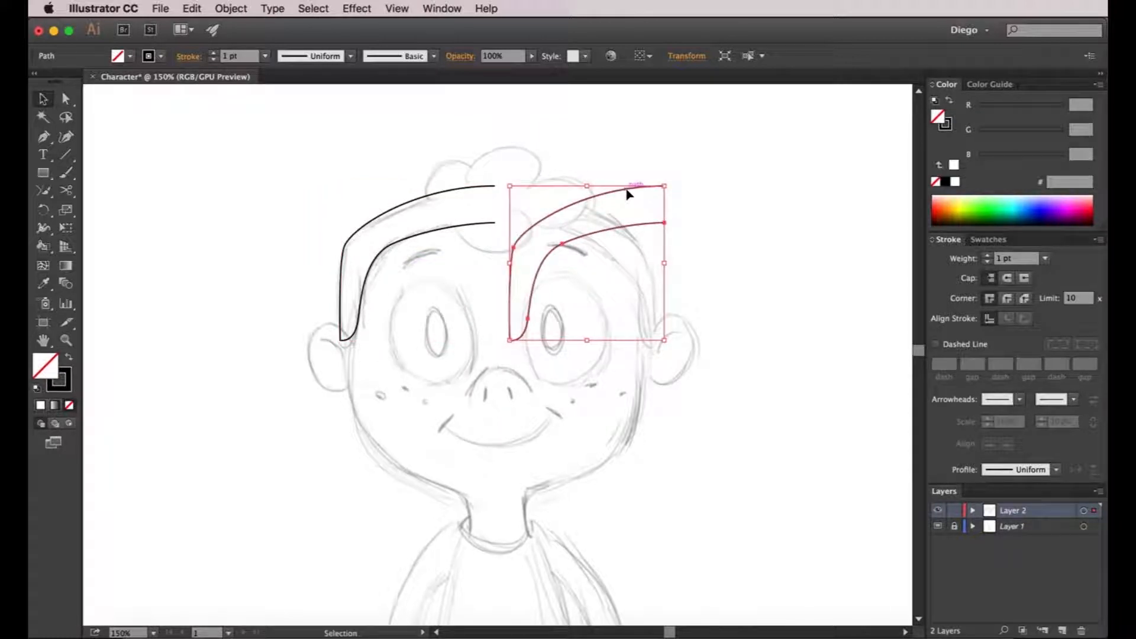
pyautogui.rightClick(627, 194)
pyautogui.moveTo(697, 384)
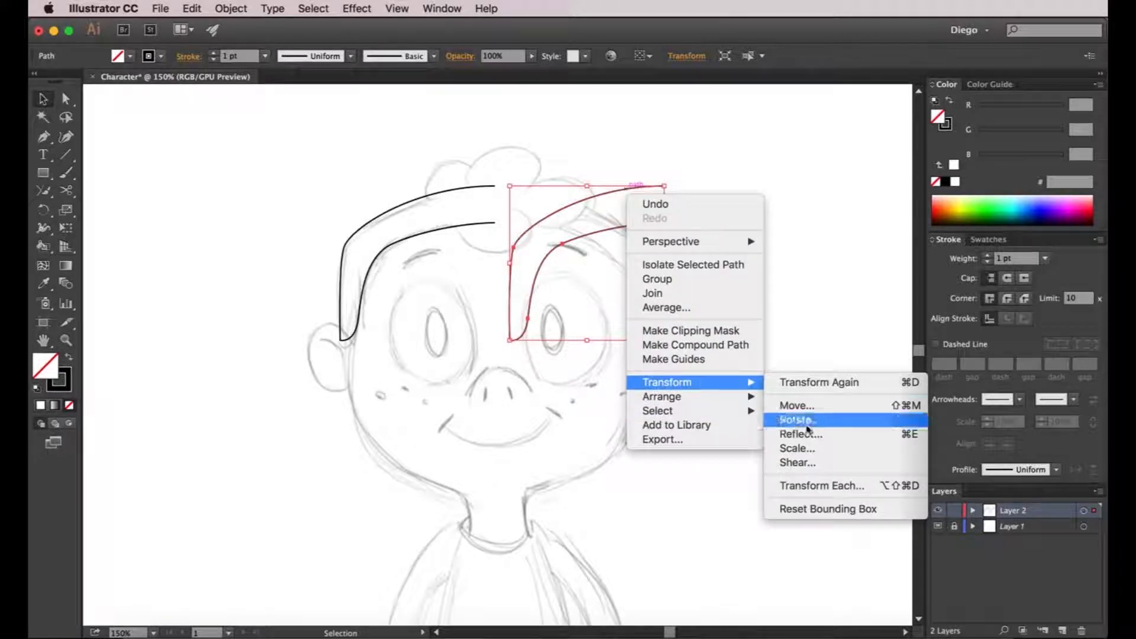
pyautogui.click(802, 435)
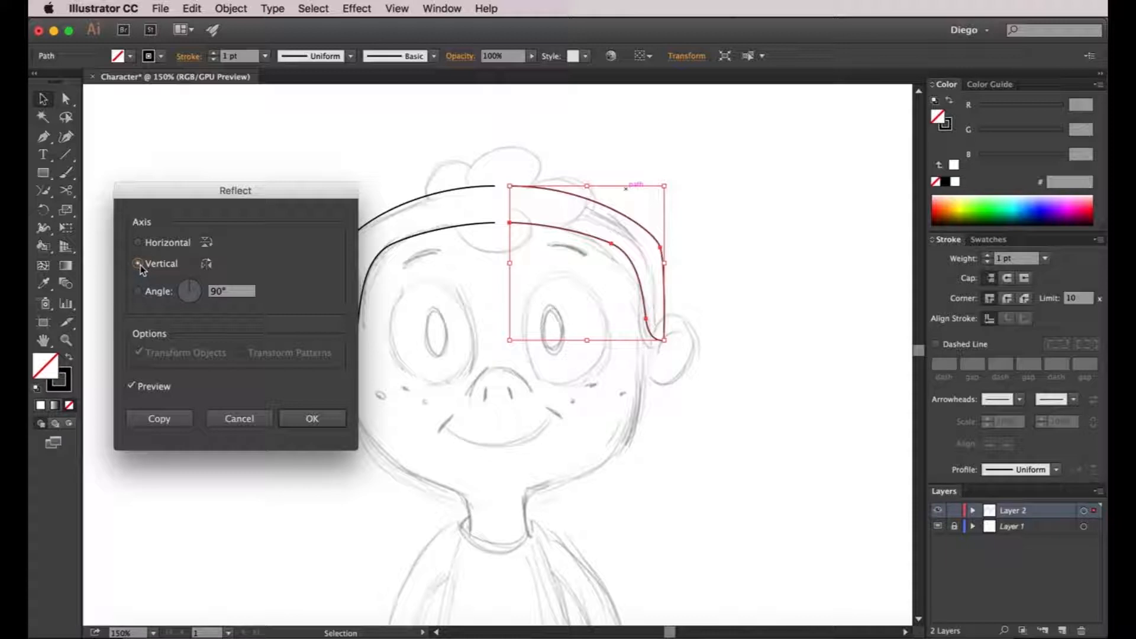
pyautogui.click(296, 420)
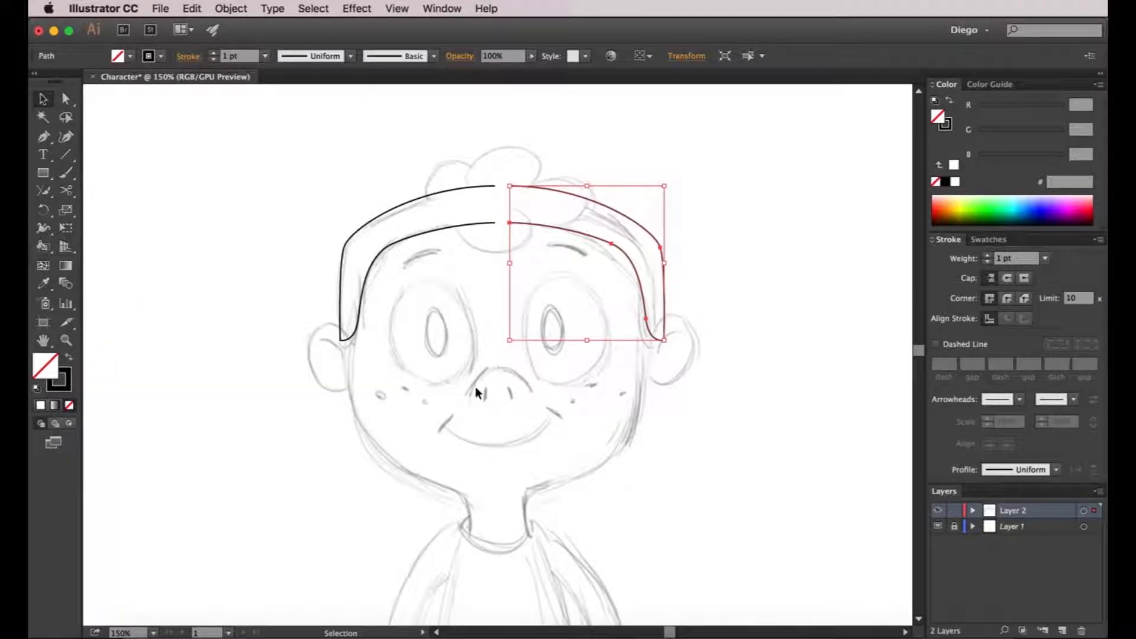
# Step: Move the mirrored hair half so its open ends nearly meet the original half at the head's centre
pyautogui.click(564, 285)
pyautogui.moveTo(571, 234); pyautogui.dragTo(545, 248)
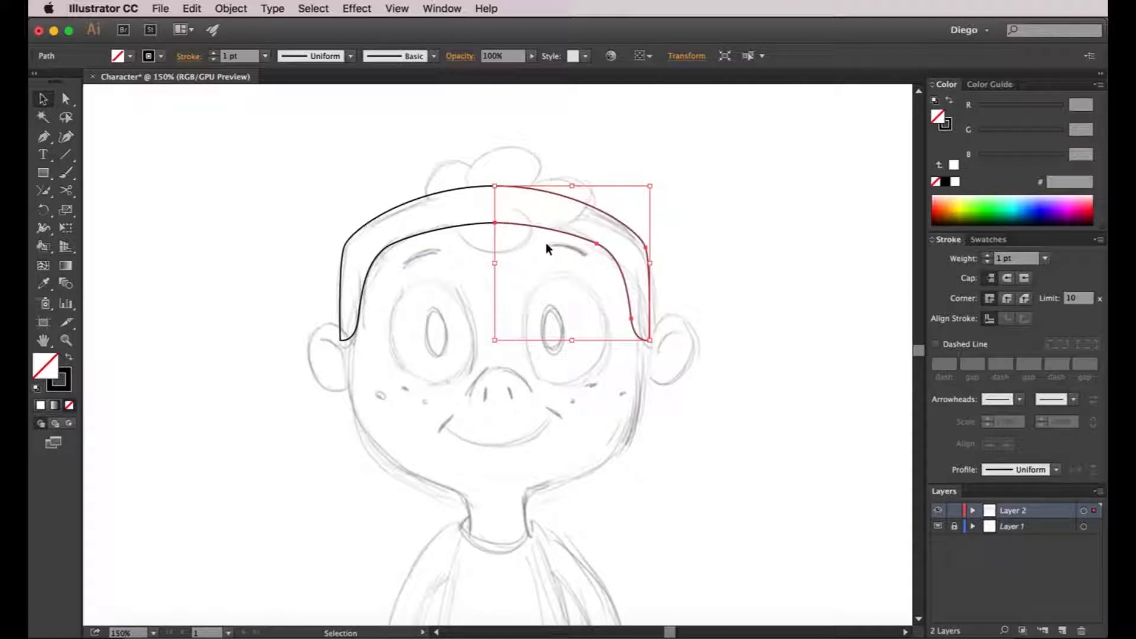
pyautogui.click(697, 296)
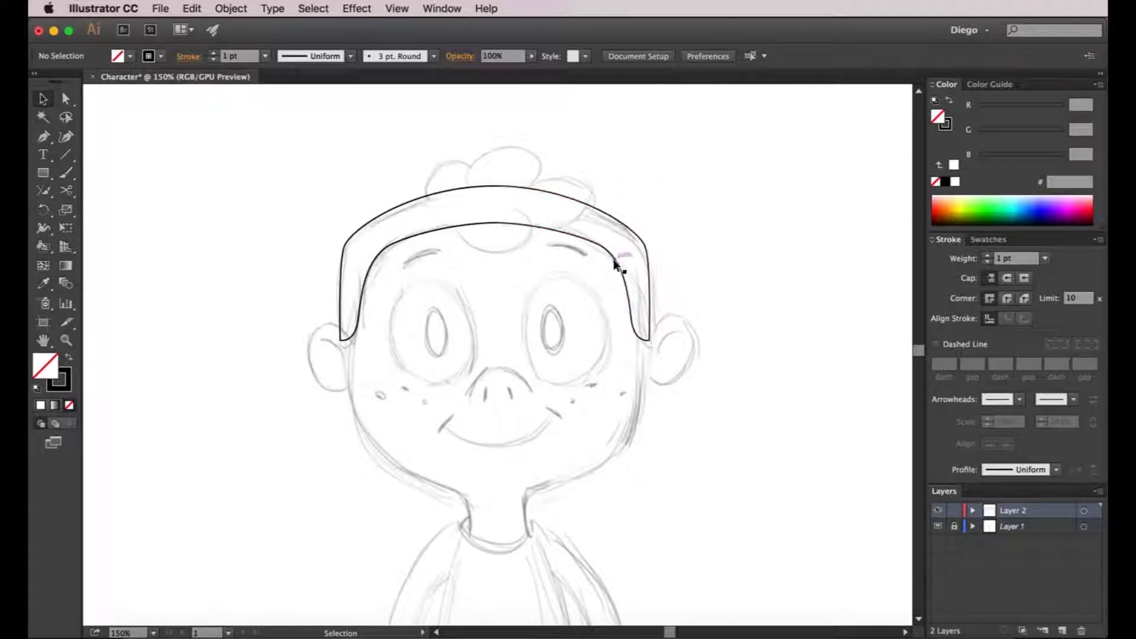
pyautogui.click(613, 260)
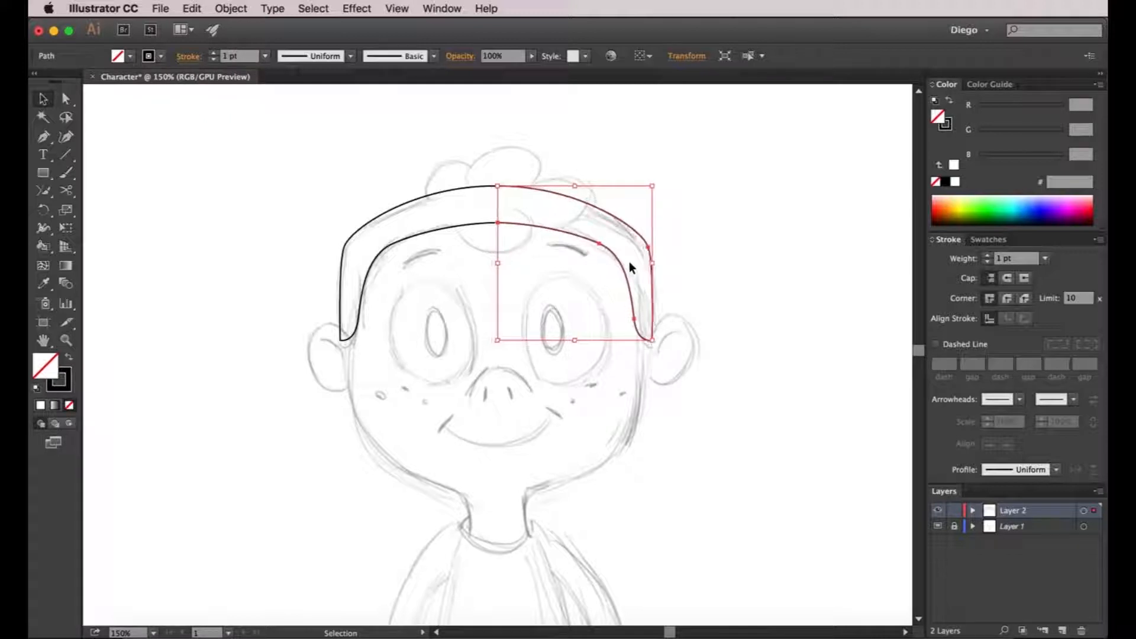
pyautogui.click(484, 314)
# Step: Join the two upper centre endpoints of the left and right hair halves
pyautogui.press('a')
pyautogui.scroll(2, 503, 185)
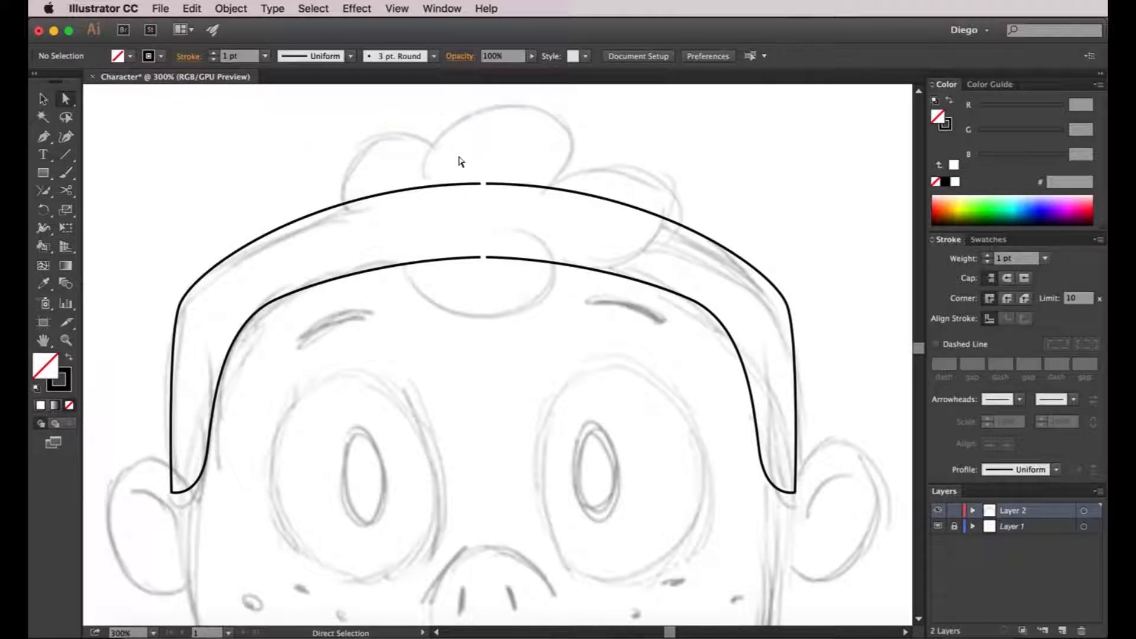
pyautogui.click(484, 185)
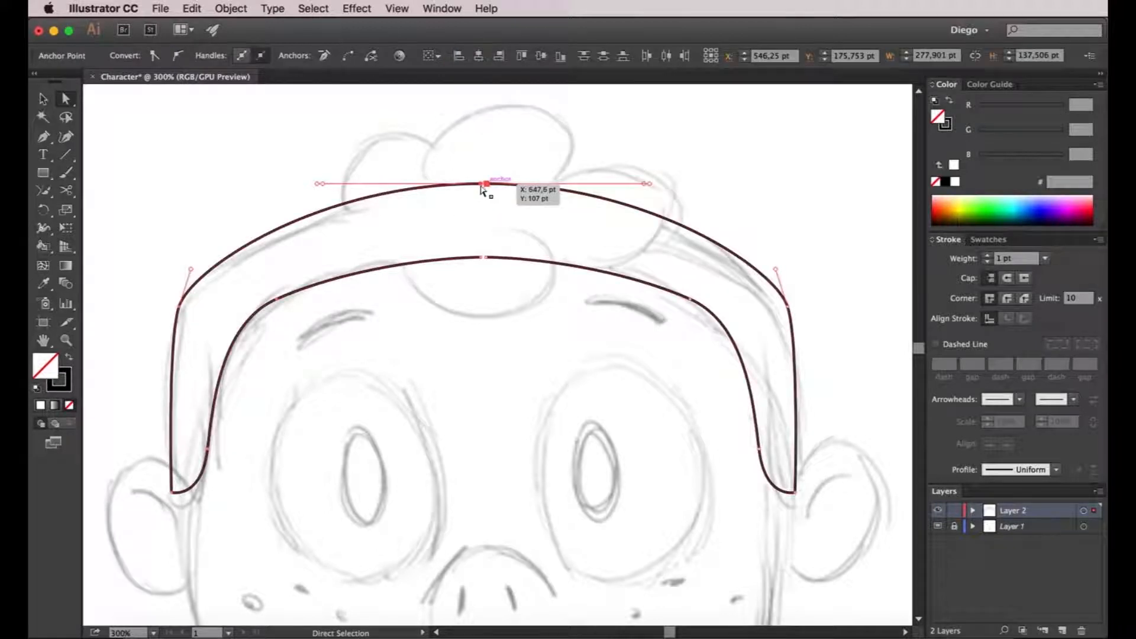
pyautogui.press('super')
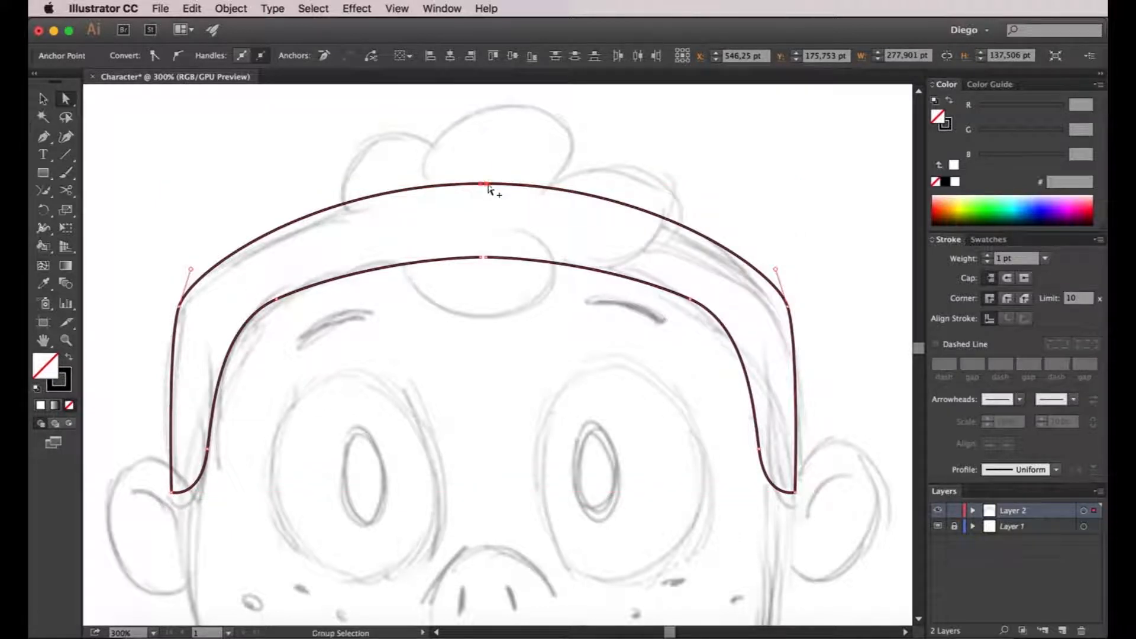
pyautogui.scroll(6, 487, 194)
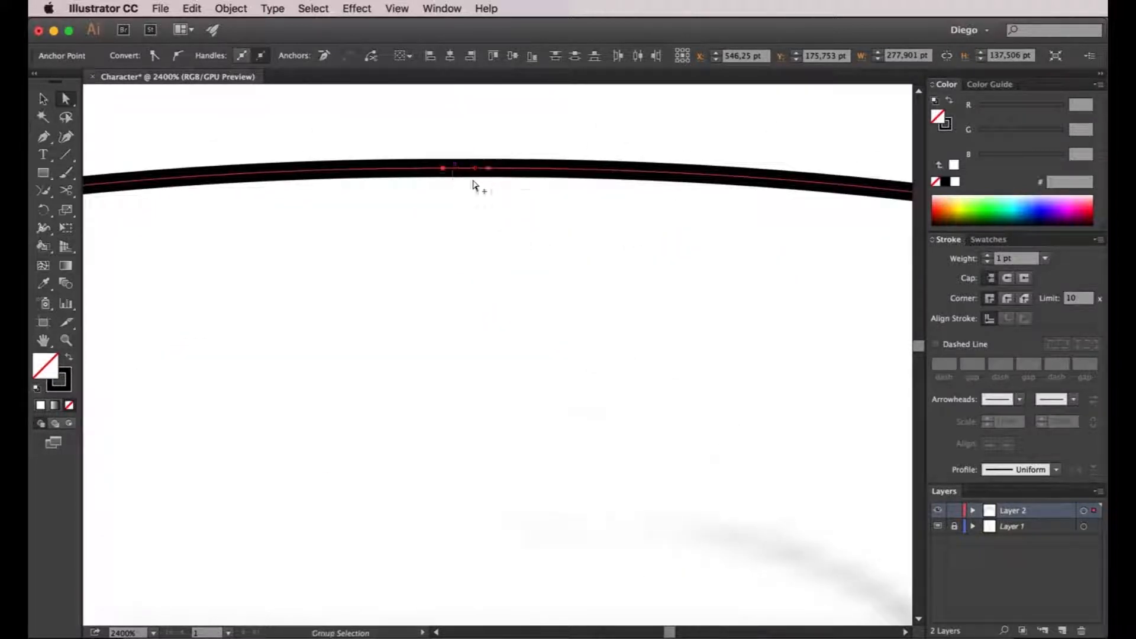
pyautogui.scroll(-4, 467, 180)
# Step: Join the two lower centre endpoints at the forehead to close the hair outline into a single path
pyautogui.moveTo(450, 292); pyautogui.dragTo(473, 323)
pyautogui.moveTo(503, 375); pyautogui.dragTo(503, 374)
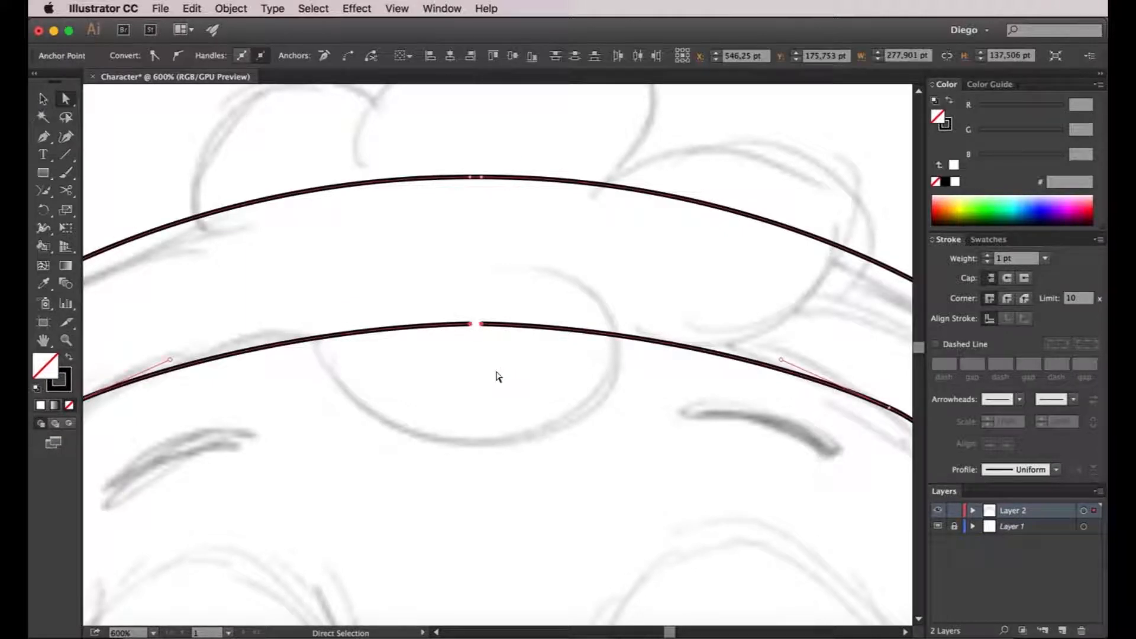
pyautogui.hotkey('ctrl', 'j')
pyautogui.scroll(-3, 495, 371)
pyautogui.scroll(-1, 490, 371)
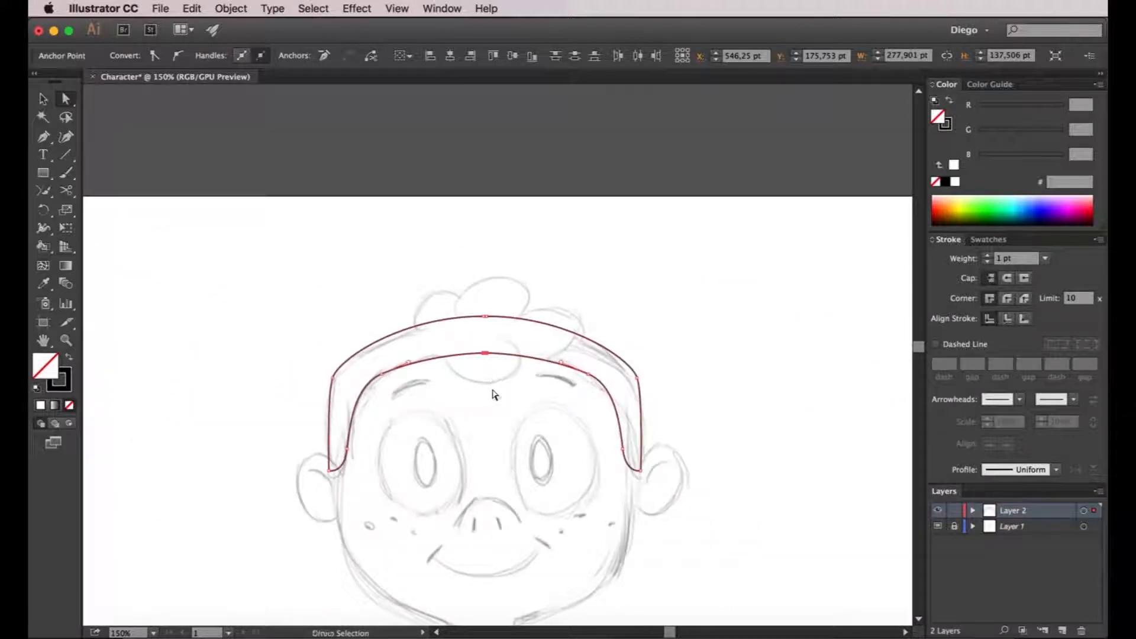
pyautogui.click(503, 378)
pyautogui.press('v')
pyautogui.click(497, 330)
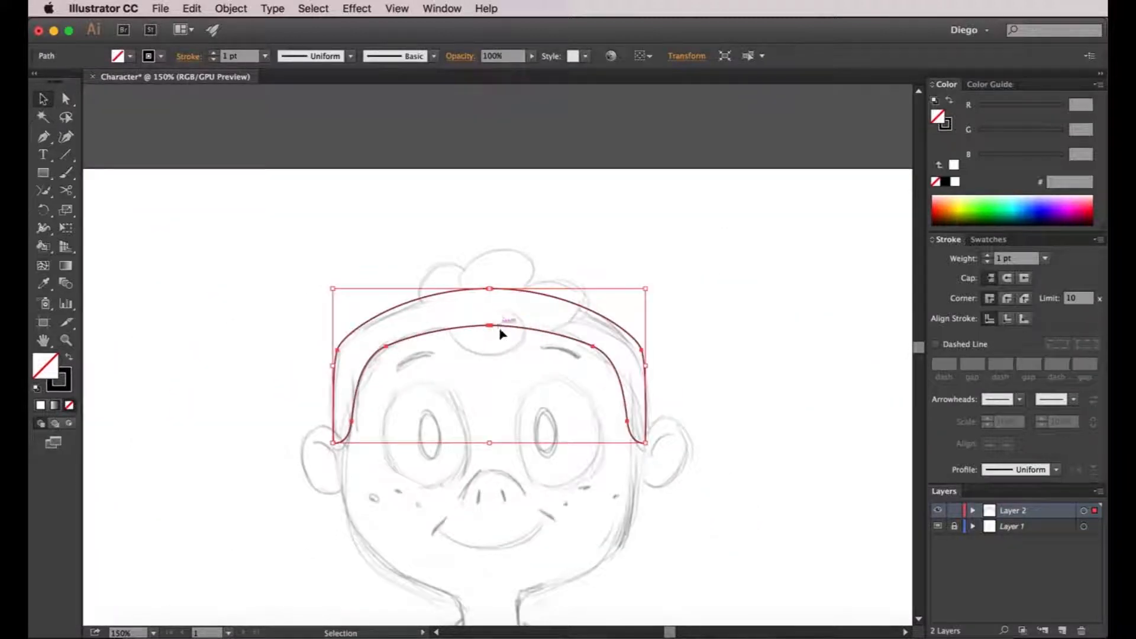
pyautogui.scroll(-3, 500, 332)
pyautogui.click(527, 341)
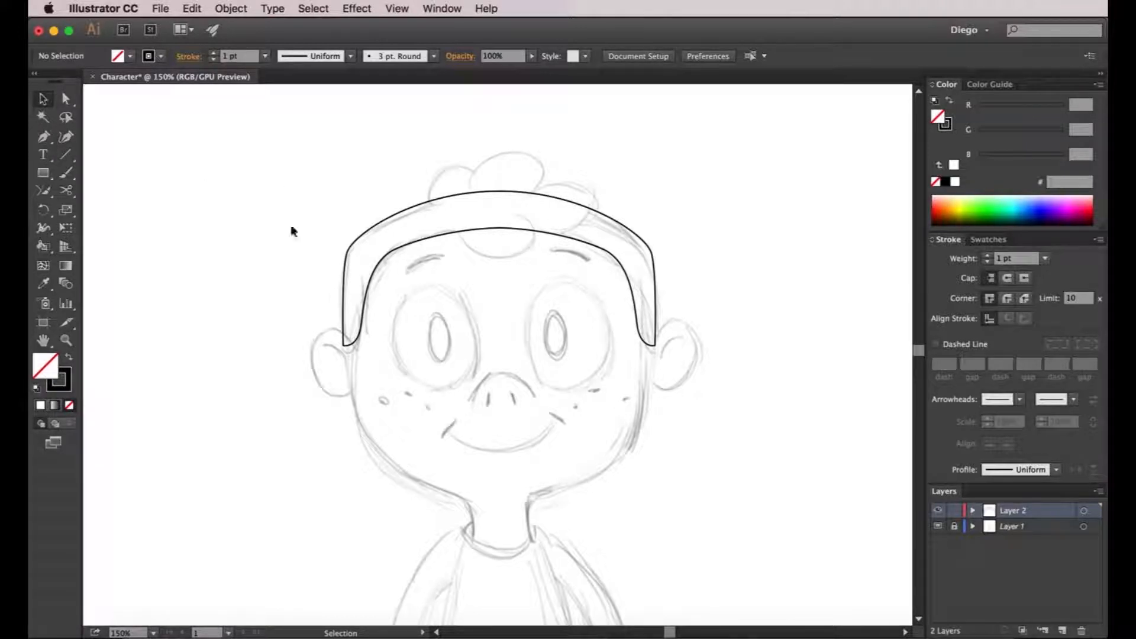
# Step: Trace the left side of the face with the Pen tool, from the centre of the hair band down to the jaw
pyautogui.press('p')
pyautogui.hscroll(-3, 601, 190)
pyautogui.scroll(-1, 602, 190)
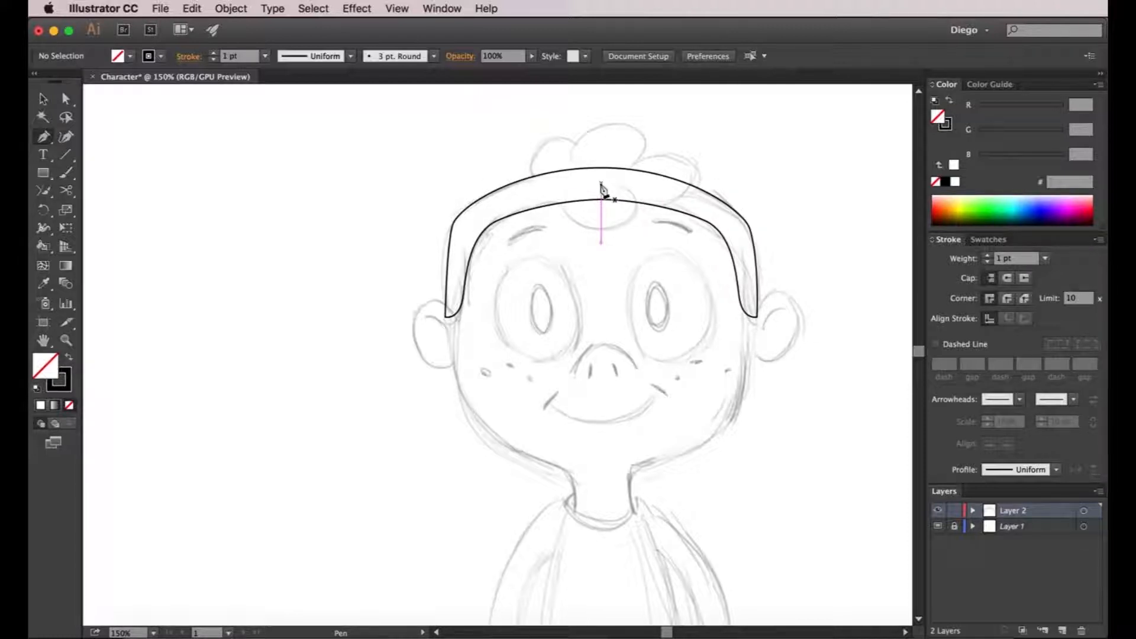
pyautogui.click(600, 184)
pyautogui.moveTo(478, 186); pyautogui.dragTo(457, 257)
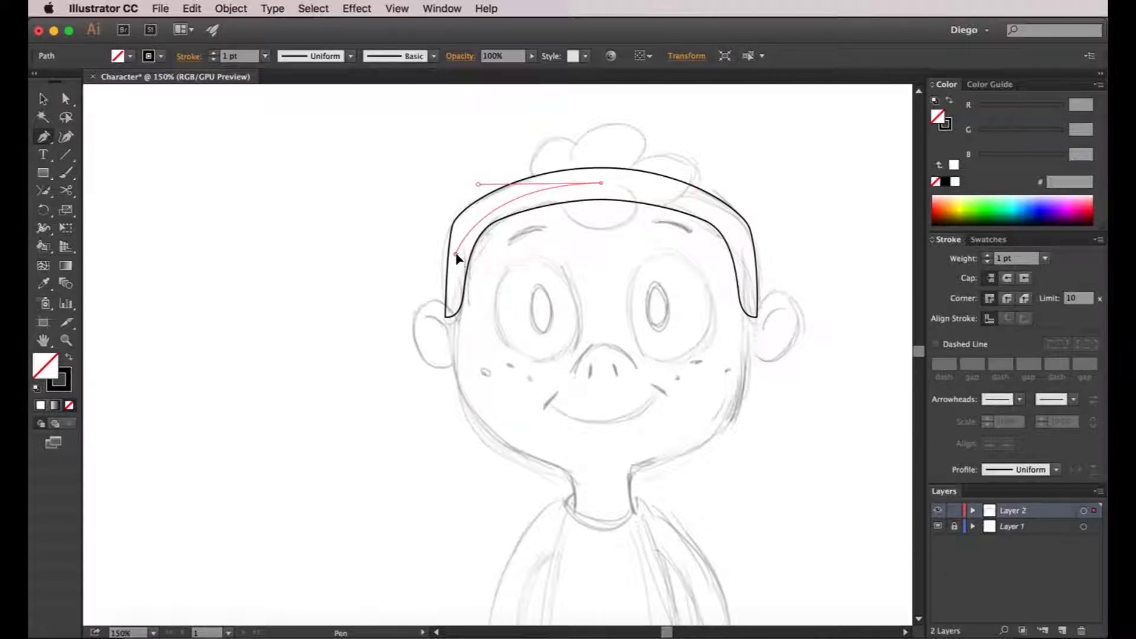
pyautogui.click(448, 290)
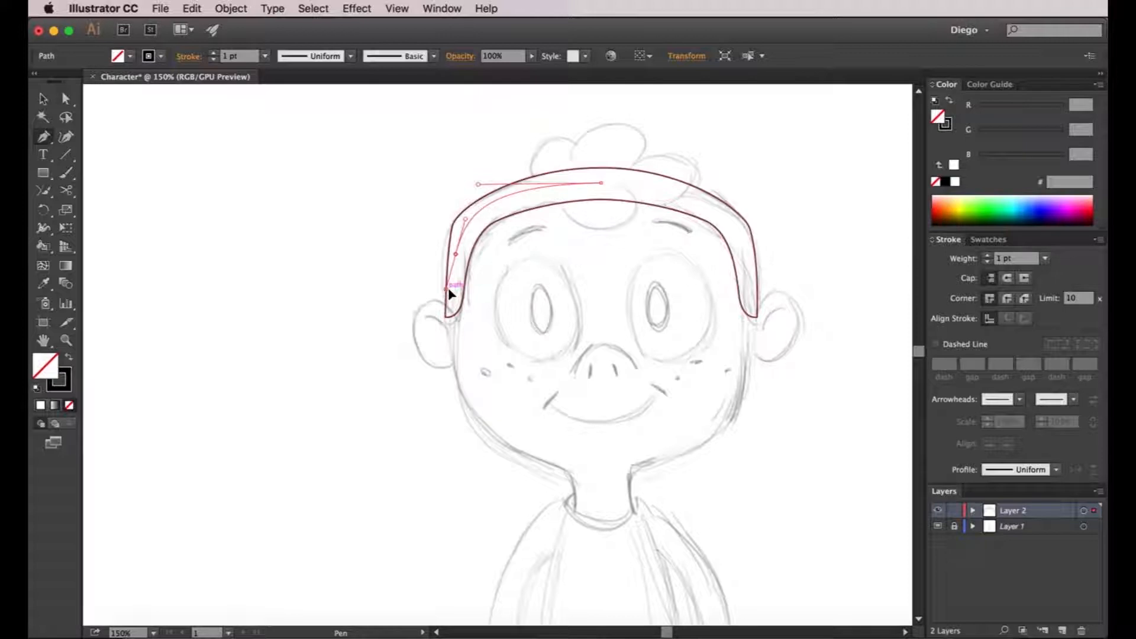
pyautogui.moveTo(451, 292); pyautogui.dragTo(483, 430)
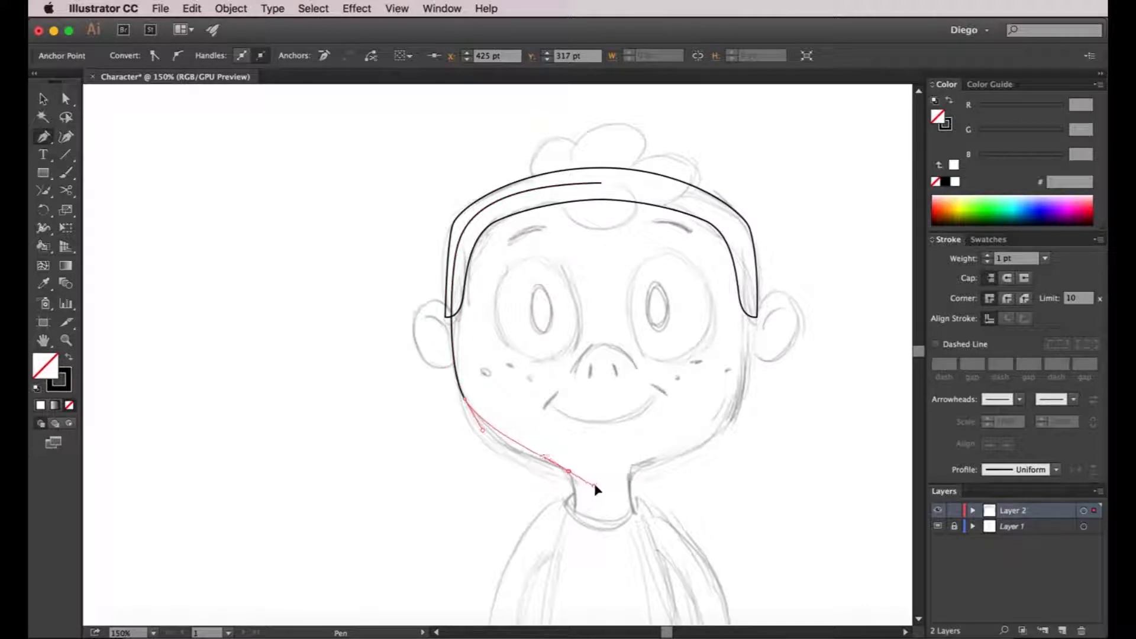
# Step: Continue the face outline down the left side of the neck and curve it to the centre of the collar
pyautogui.moveTo(573, 486)
pyautogui.mouseDown()
pyautogui.moveTo(577, 517)
pyautogui.moveTo(578, 477)
pyautogui.moveTo(563, 496)
pyautogui.moveTo(593, 484)
pyautogui.moveTo(603, 497)
pyautogui.moveTo(553, 488)
pyautogui.moveTo(567, 471)
pyautogui.moveTo(565, 514)
pyautogui.moveTo(578, 514)
pyautogui.moveTo(575, 487)
pyautogui.mouseUp()
pyautogui.moveTo(577, 485); pyautogui.dragTo(576, 517)
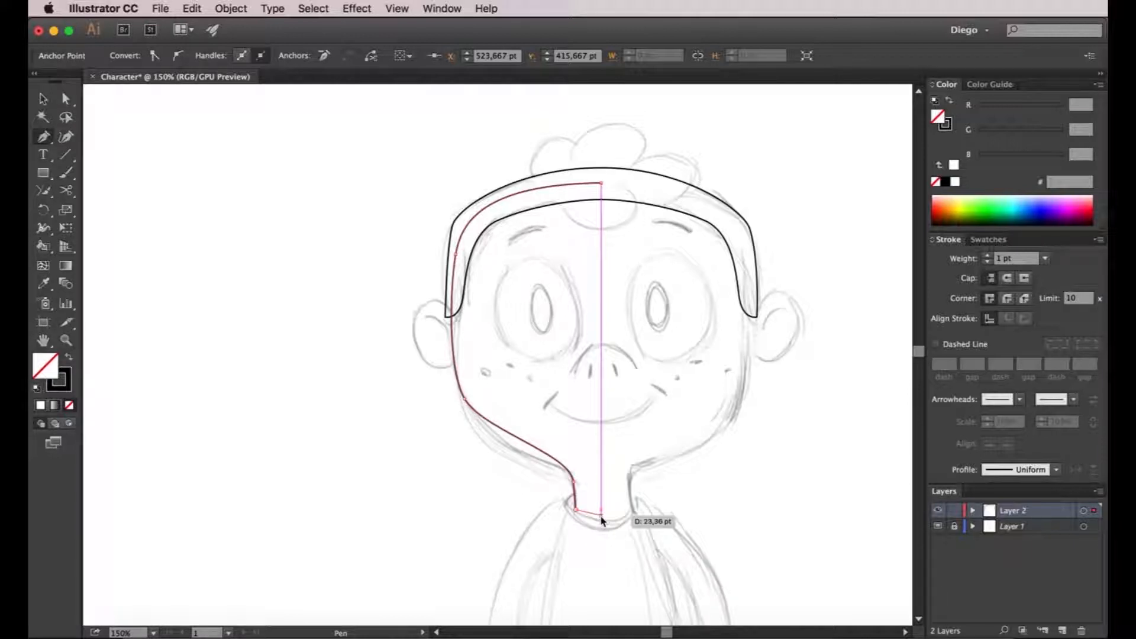
pyautogui.click(601, 517)
pyautogui.click(618, 518)
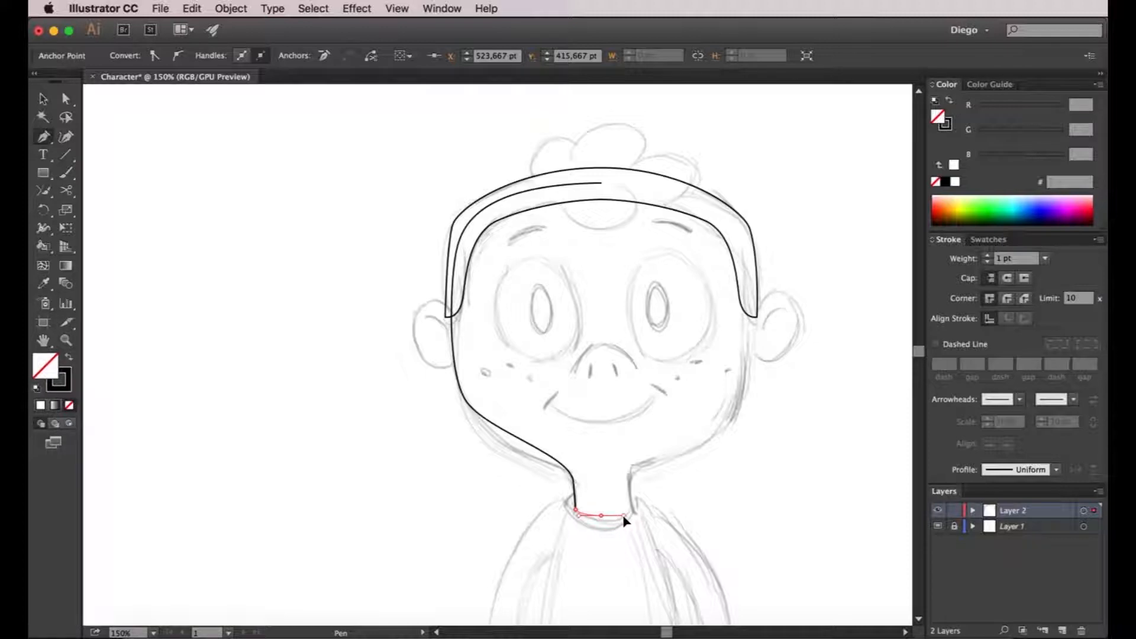
# Step: Finish the half-face path at the collar centre and reshape its jaw curve with the anchor handles to follow the sketch
pyautogui.moveTo(623, 521); pyautogui.dragTo(621, 528)
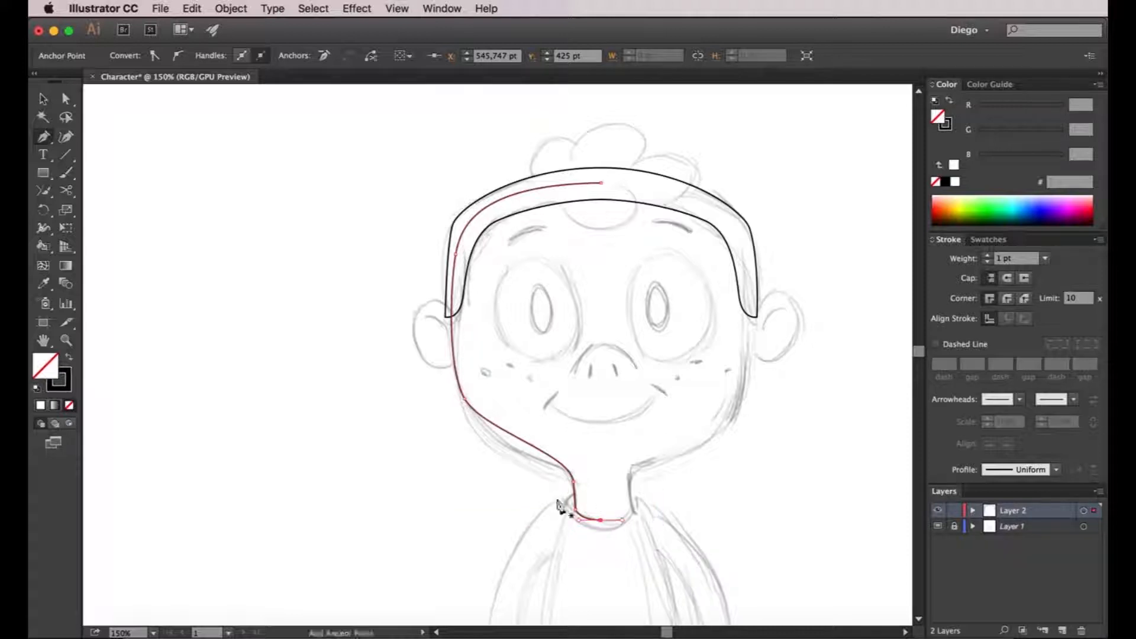
pyautogui.click(66, 98)
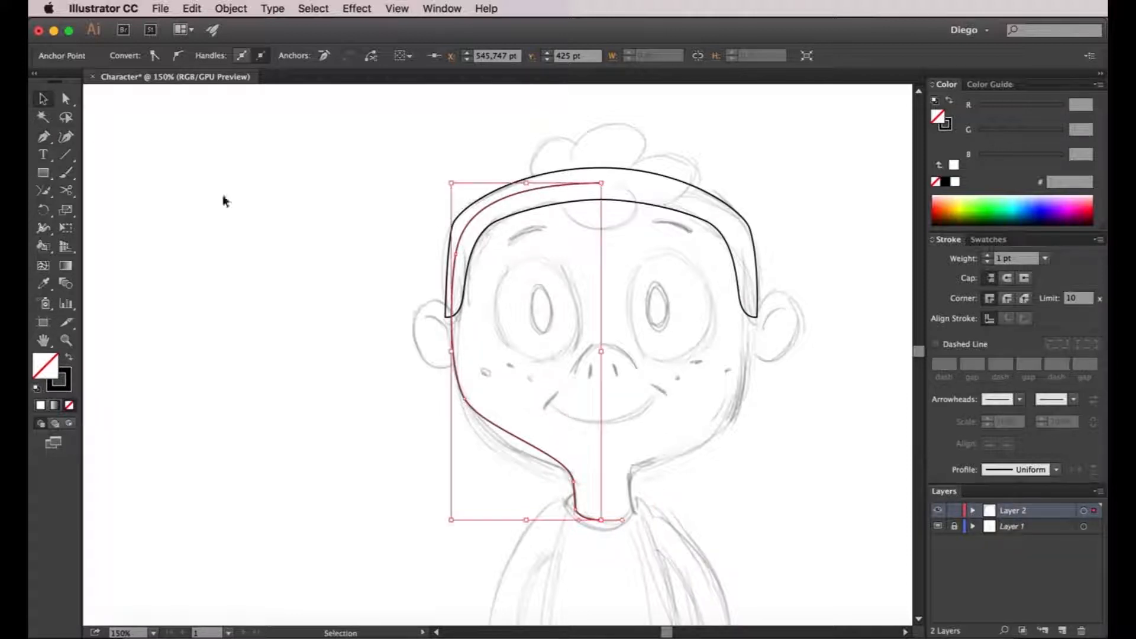
pyautogui.click(450, 423)
pyautogui.moveTo(461, 408)
pyautogui.mouseDown()
pyautogui.moveTo(497, 436)
pyautogui.moveTo(461, 410)
pyautogui.mouseUp()
pyautogui.click(464, 400)
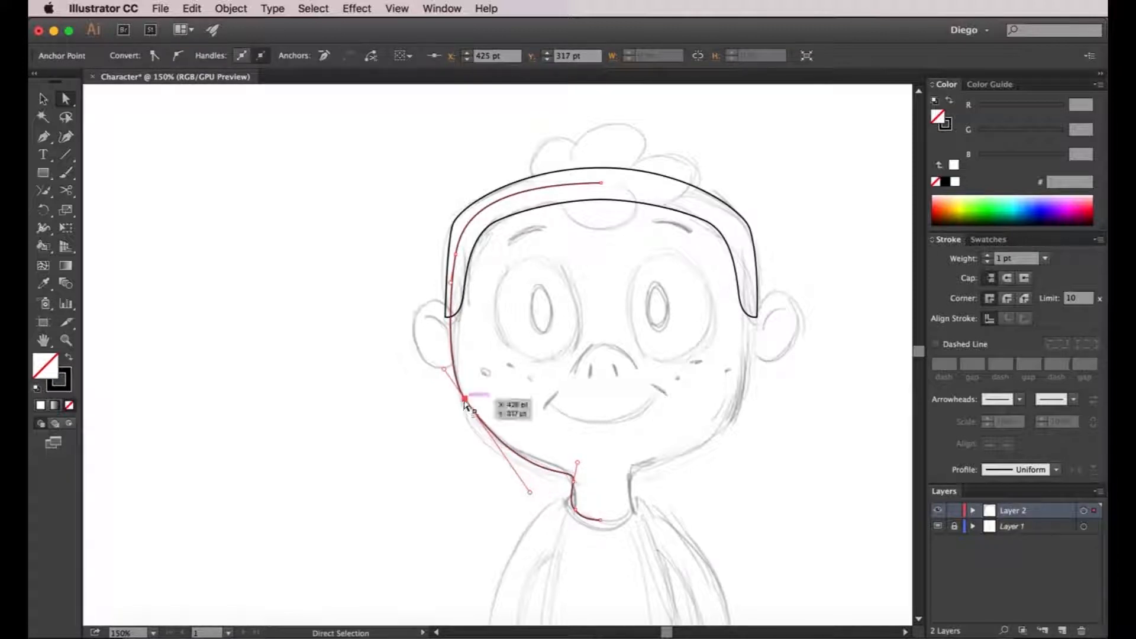
pyautogui.moveTo(530, 499); pyautogui.dragTo(487, 449)
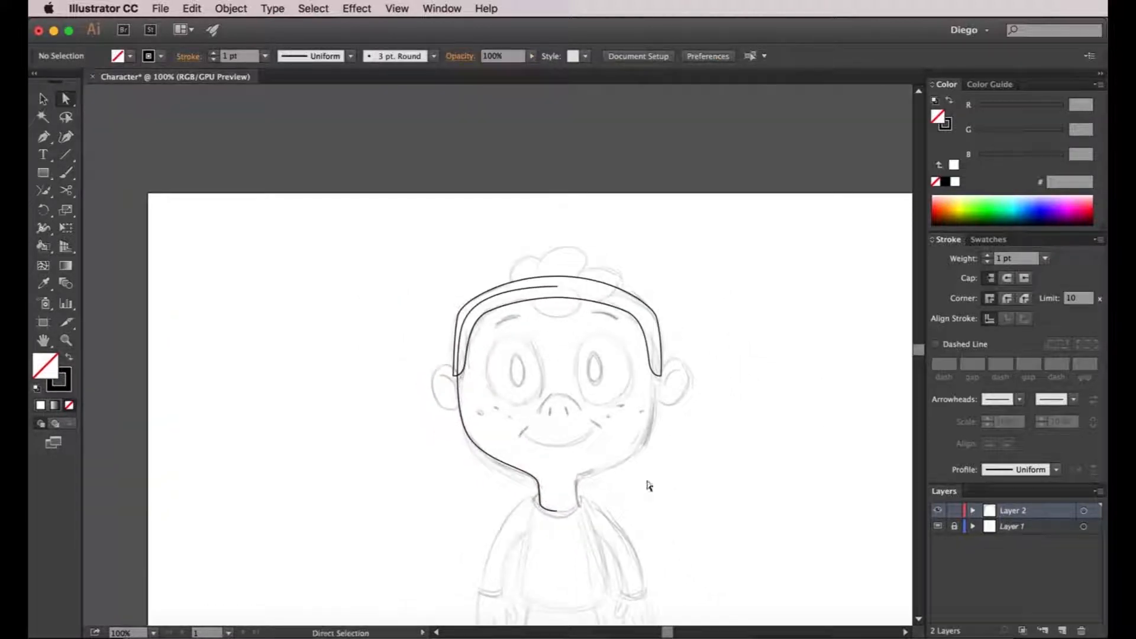
# Step: Duplicate the half-face path and place the copy over the other half of the face
pyautogui.press('v')
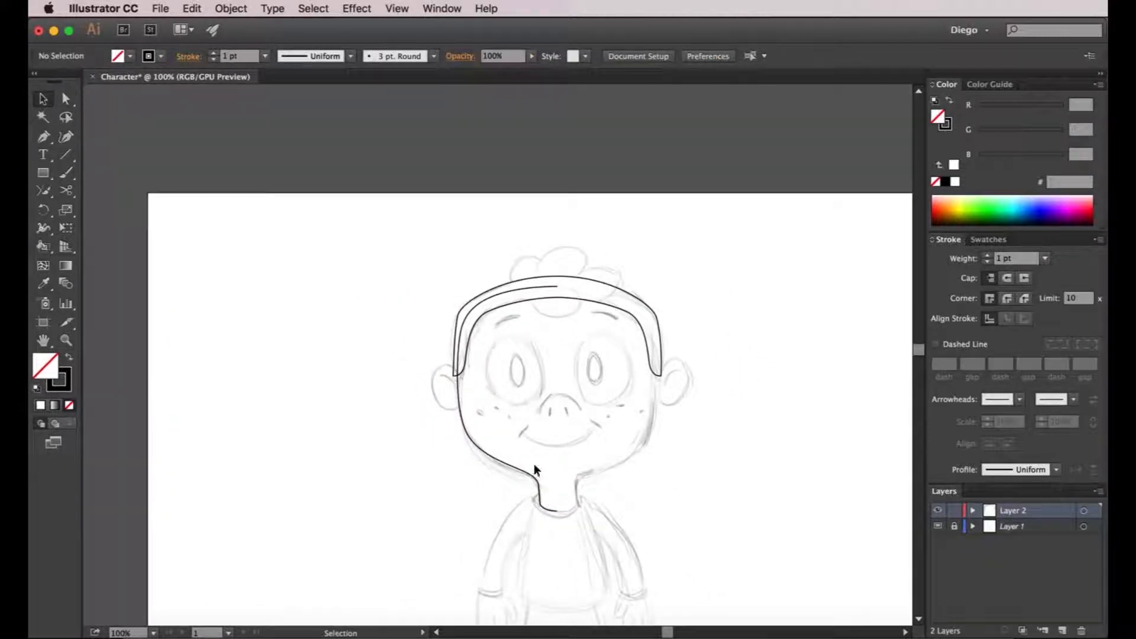
pyautogui.click(529, 474)
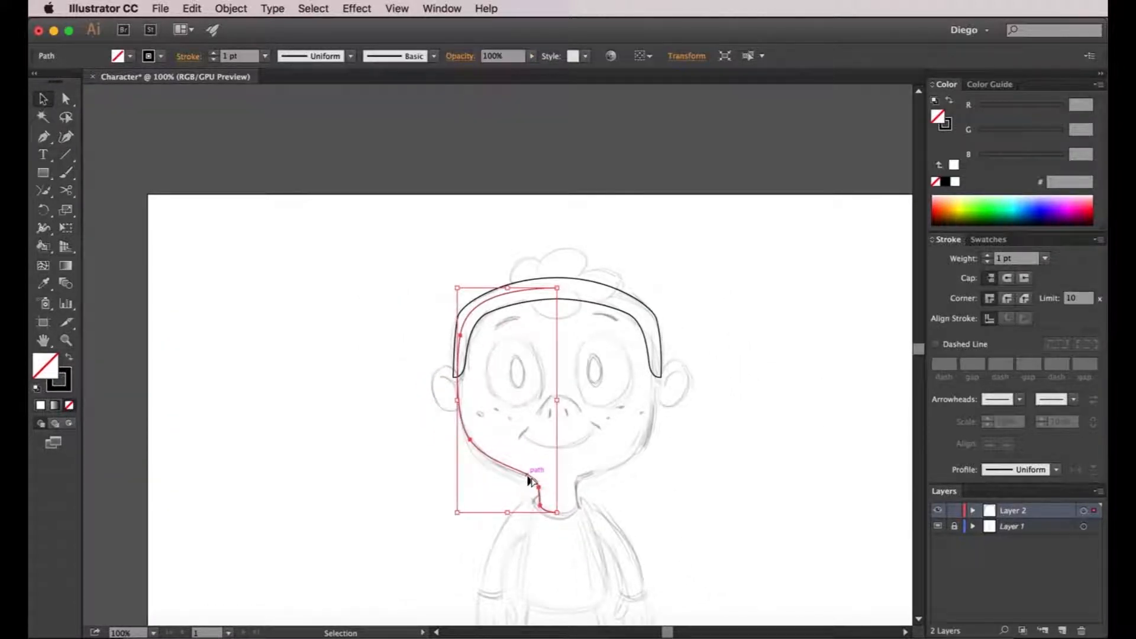
pyautogui.moveTo(529, 478); pyautogui.dragTo(634, 478)
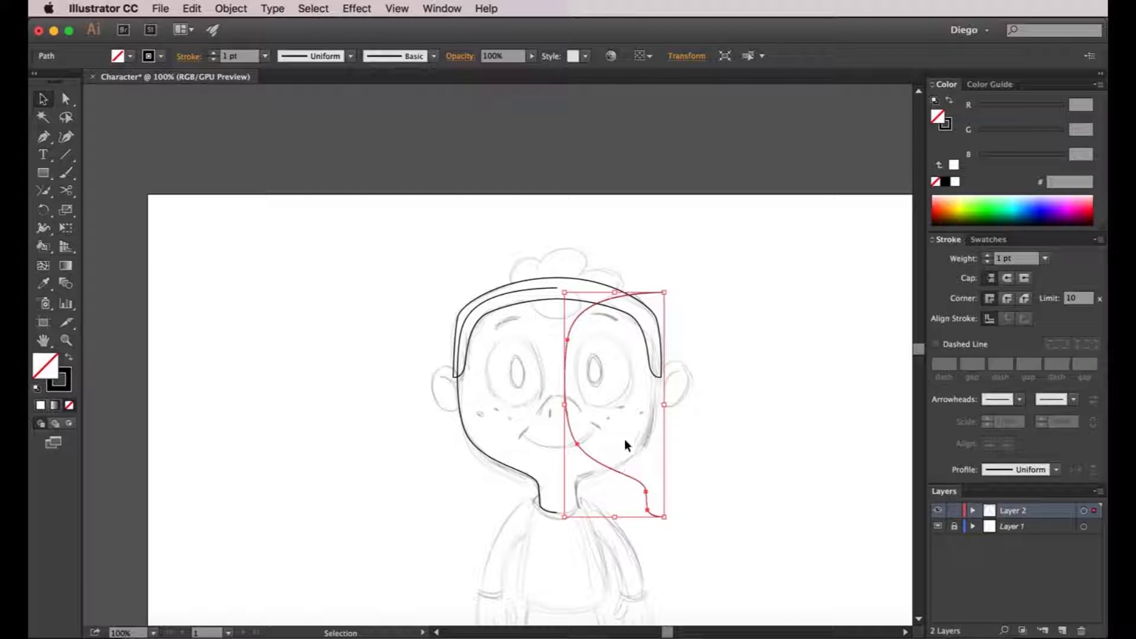
pyautogui.click(645, 445)
pyautogui.click(581, 449)
# Step: Reflect the copied half-face across the vertical axis
pyautogui.rightClick(573, 418)
pyautogui.moveTo(684, 571)
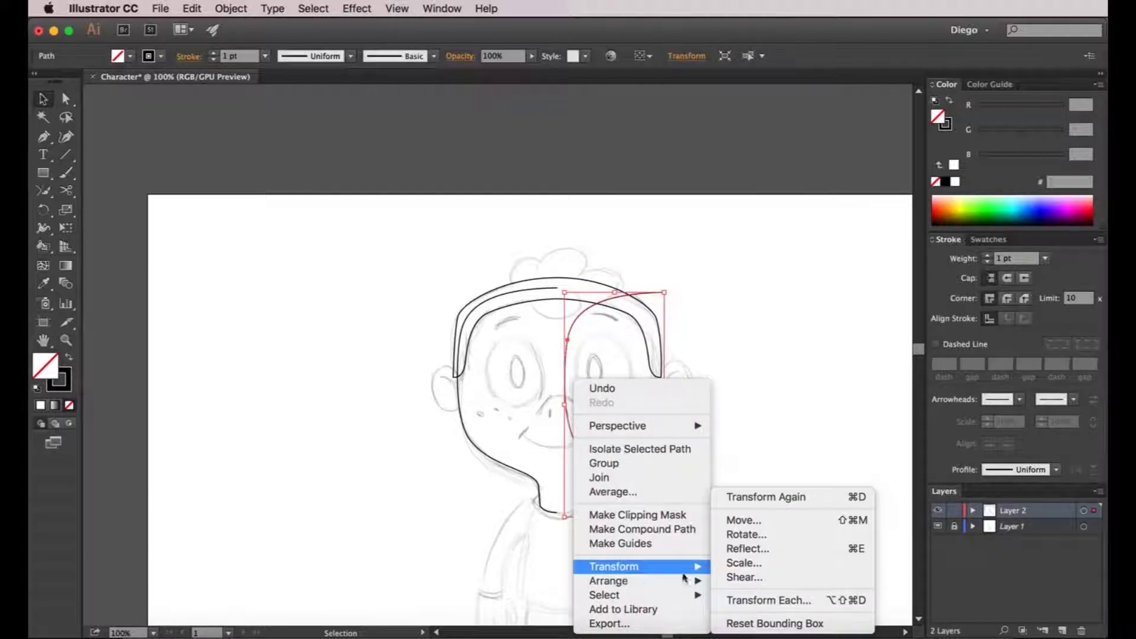
pyautogui.click(733, 550)
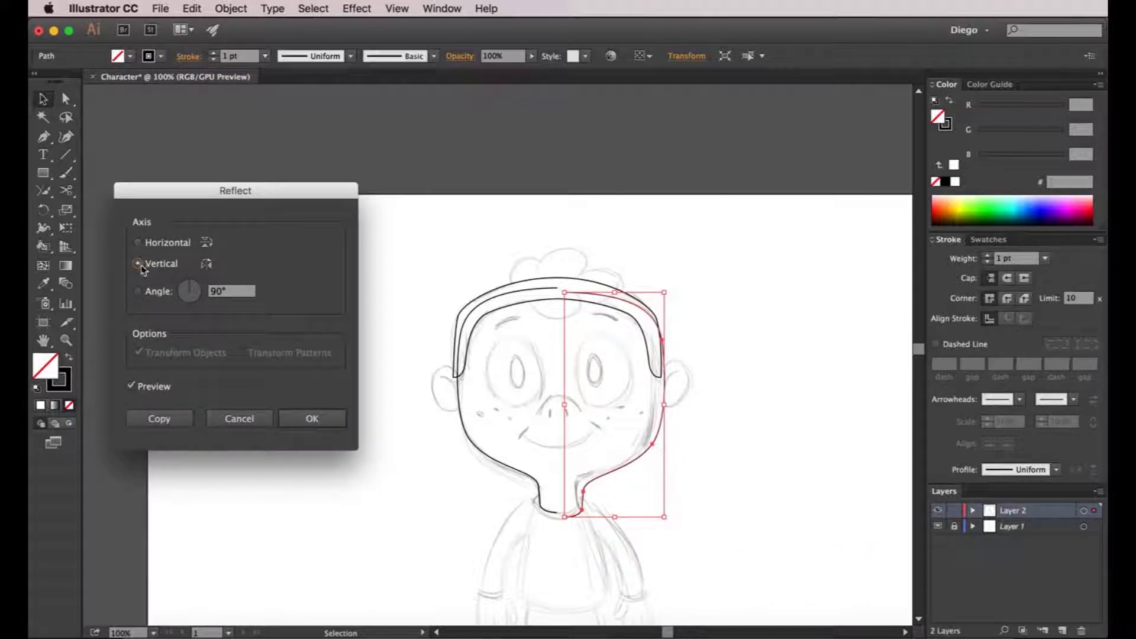
pyautogui.click(314, 420)
pyautogui.click(795, 482)
# Step: Align the mirrored half-face with the original so their centre endpoints meet at the collar and the hair band
pyautogui.scroll(1, 577, 290)
pyautogui.scroll(1, 568, 248)
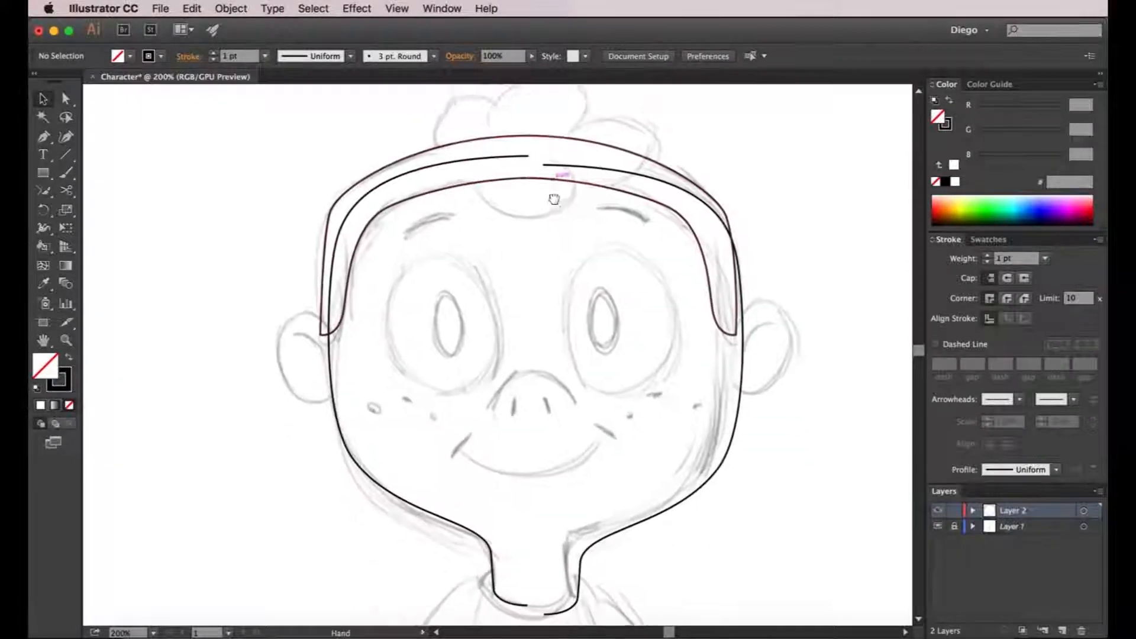
pyautogui.scroll(-1, 586, 402)
pyautogui.moveTo(587, 538); pyautogui.dragTo(616, 538)
pyautogui.scroll(3, 549, 393)
pyautogui.moveTo(583, 294); pyautogui.dragTo(534, 287)
pyautogui.scroll(-5, 355, 266)
pyautogui.click(172, 236)
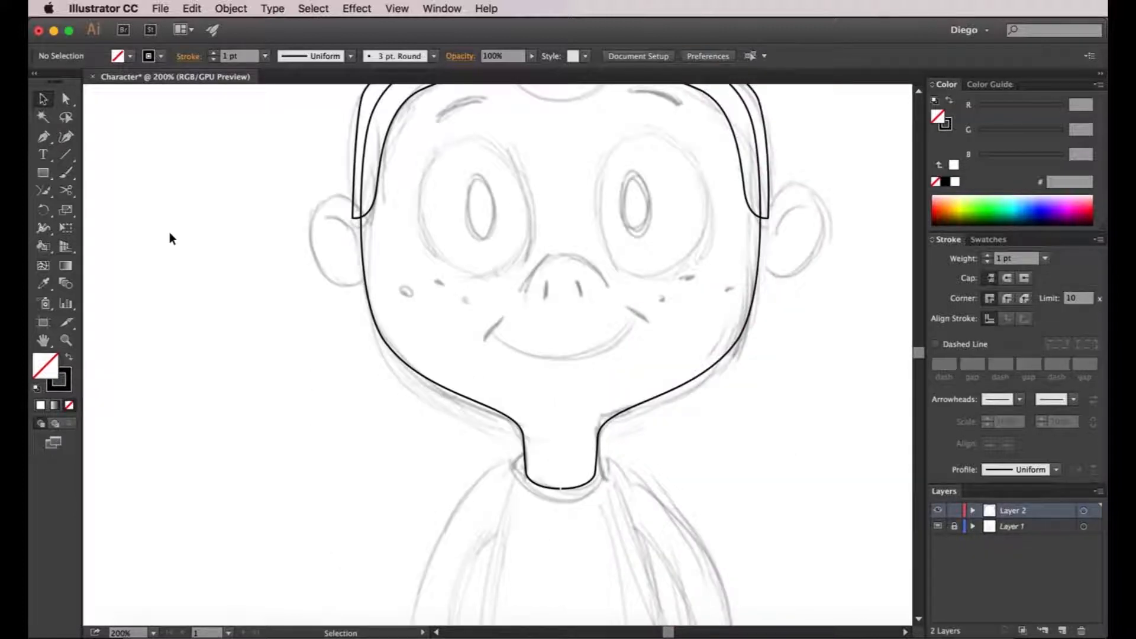
# Step: Join the two lower centre endpoints of the face halves at the collar
pyautogui.click(65, 98)
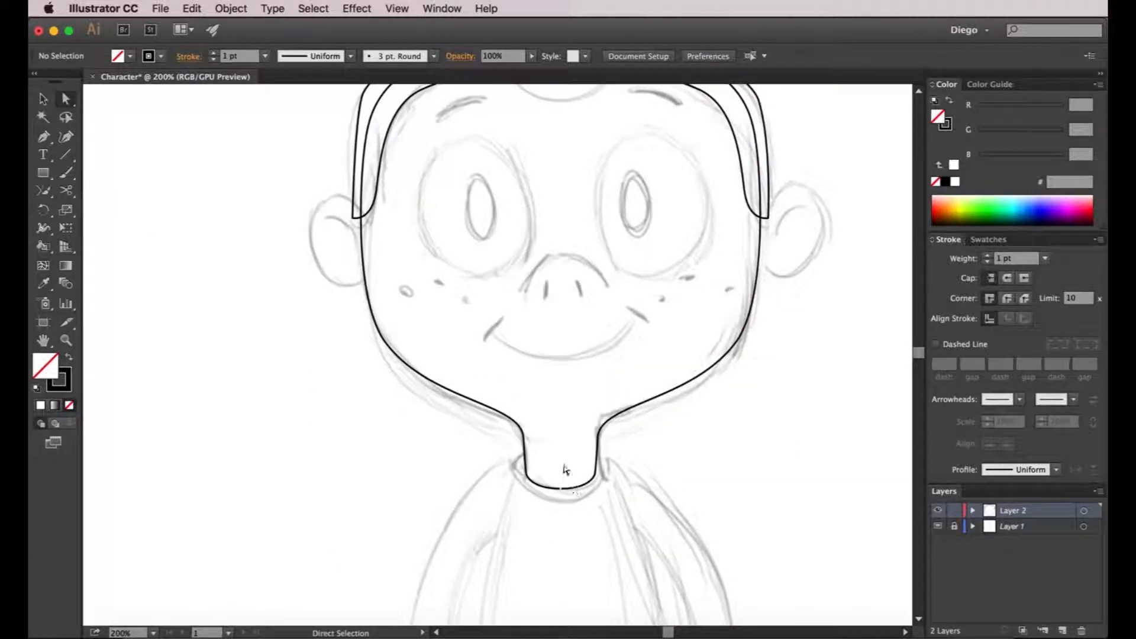
pyautogui.moveTo(546, 459); pyautogui.dragTo(573, 579)
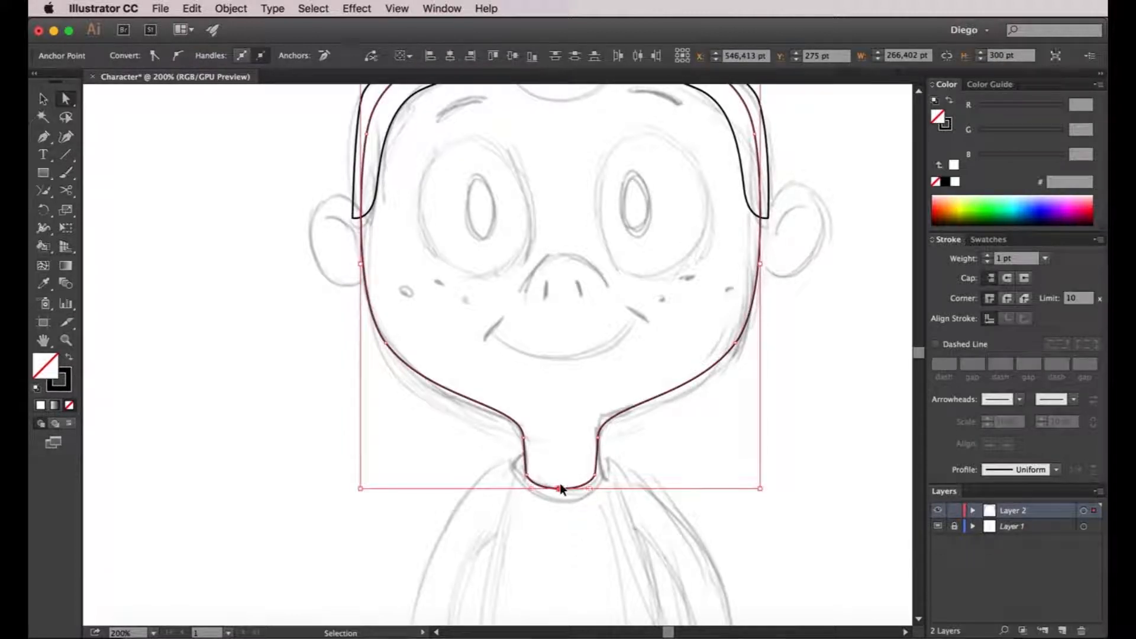
pyautogui.moveTo(569, 328); pyautogui.dragTo(569, 449)
# Step: Join the two upper centre endpoints inside the hair band to close the face outline into one path
pyautogui.click(568, 186)
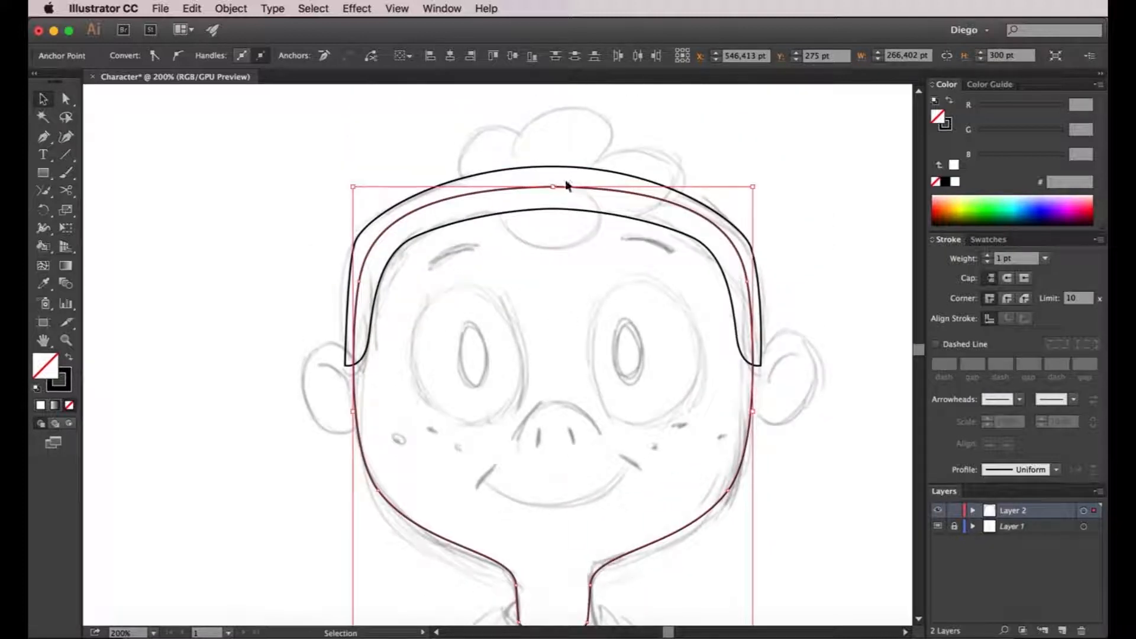
pyautogui.scroll(3, 550, 178)
pyautogui.click(545, 180)
pyautogui.moveTo(528, 172); pyautogui.dragTo(577, 223)
pyautogui.click(577, 223)
pyautogui.press('super+1')
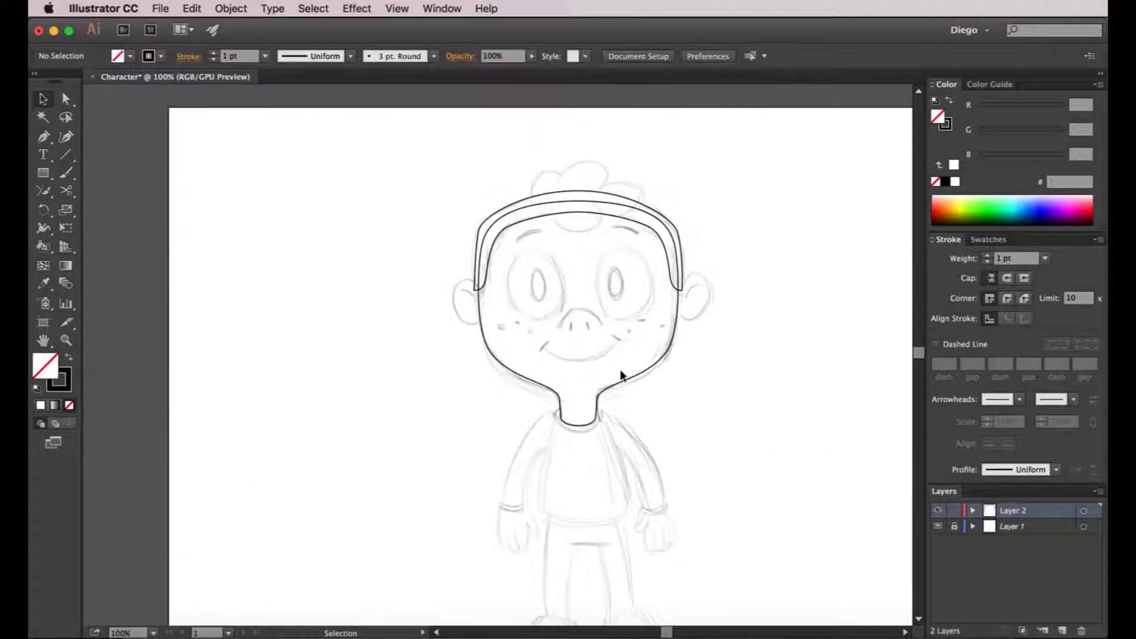
# Step: Draw an ellipse about 68 × 46 pt over the curl hanging on the forehead
pyautogui.scroll(2, 659, 374)
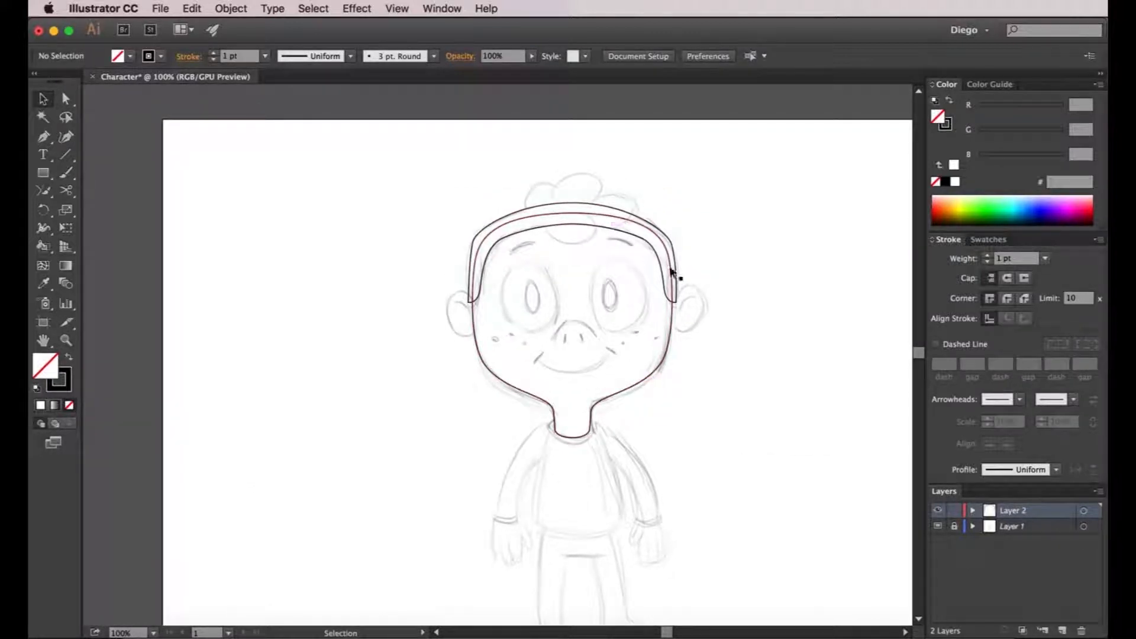
pyautogui.keyDown('alt'); pyautogui.scroll(2, 604, 228); pyautogui.keyUp('alt')
pyautogui.click(504, 226)
pyautogui.click(464, 157)
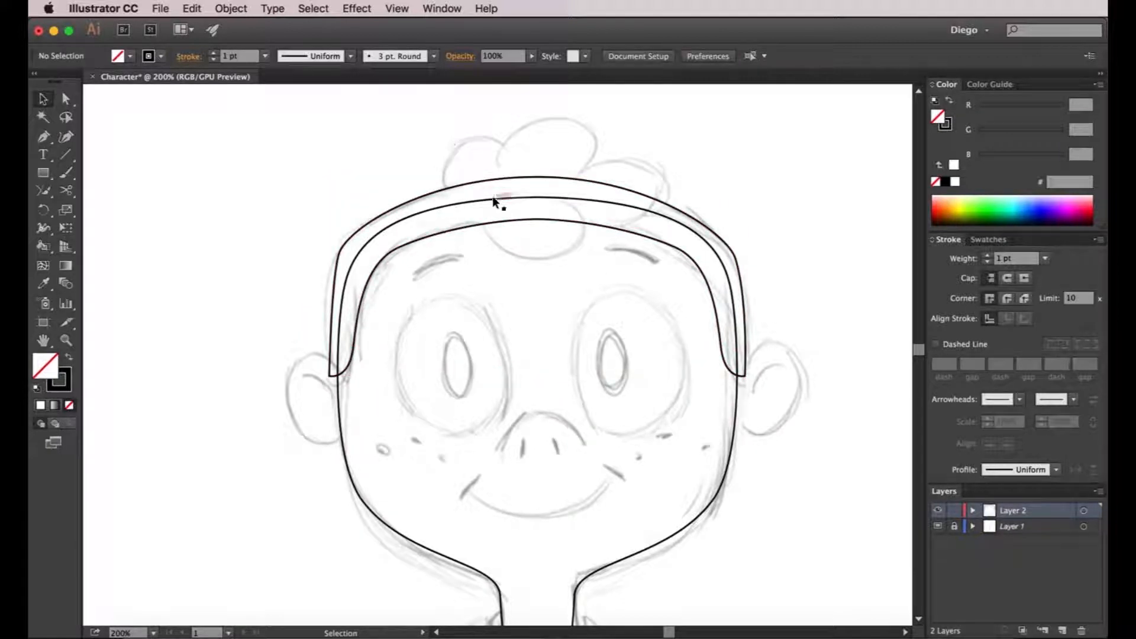
pyautogui.press('l')
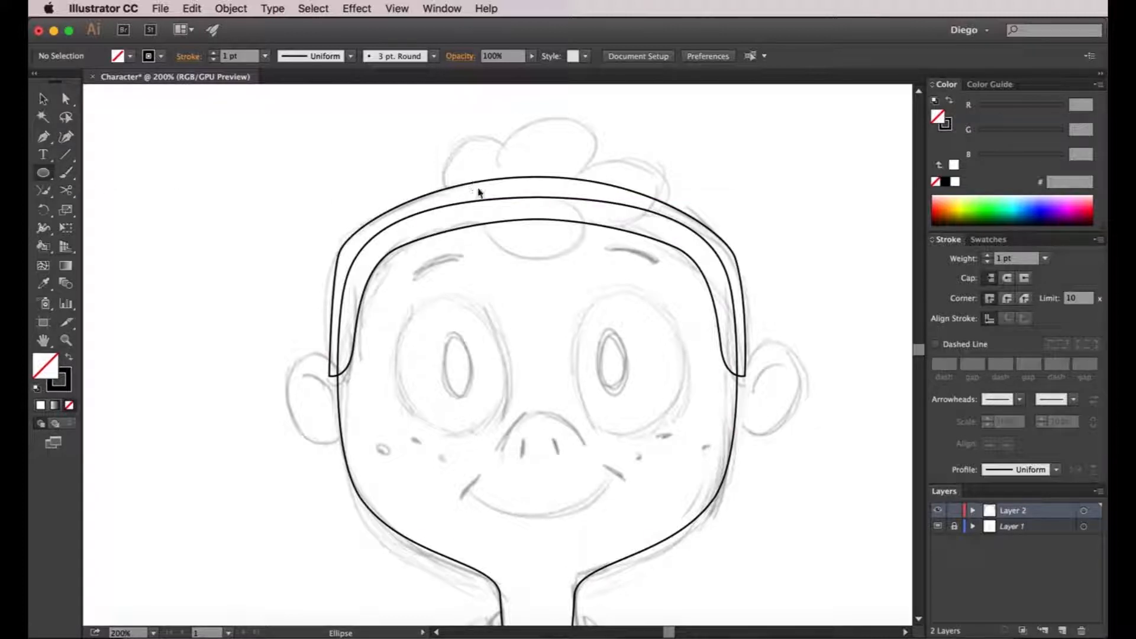
pyautogui.moveTo(482, 192); pyautogui.dragTo(585, 261)
pyautogui.press('super+equal')
pyautogui.scroll(2, 598, 274)
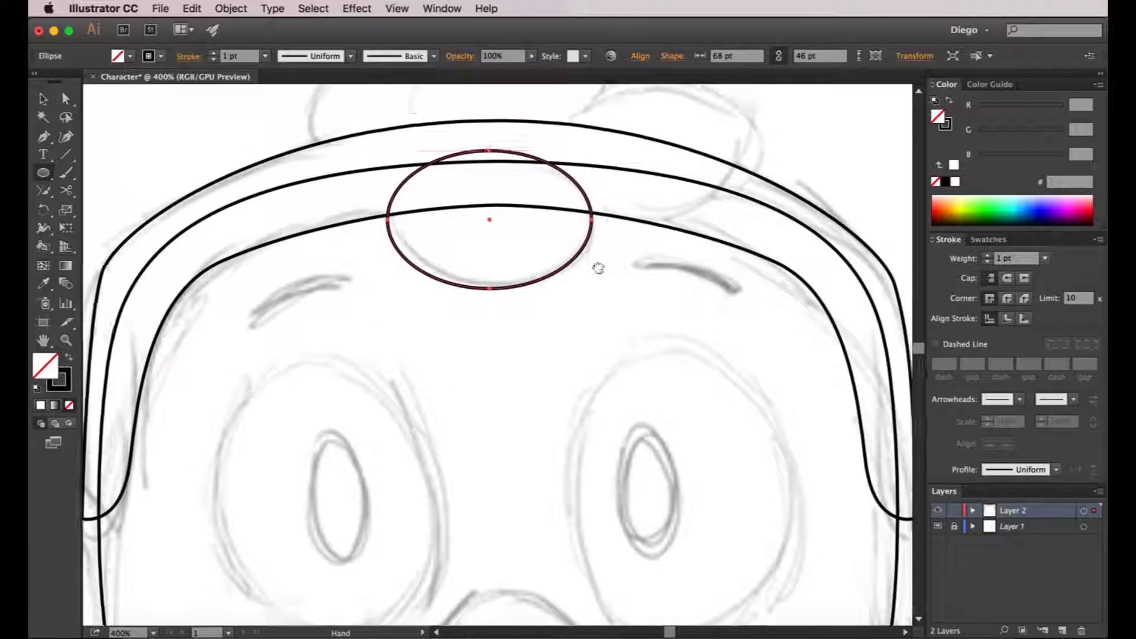
pyautogui.press('v')
pyautogui.click(611, 287)
pyautogui.click(578, 258)
pyautogui.moveTo(578, 257); pyautogui.dragTo(661, 170)
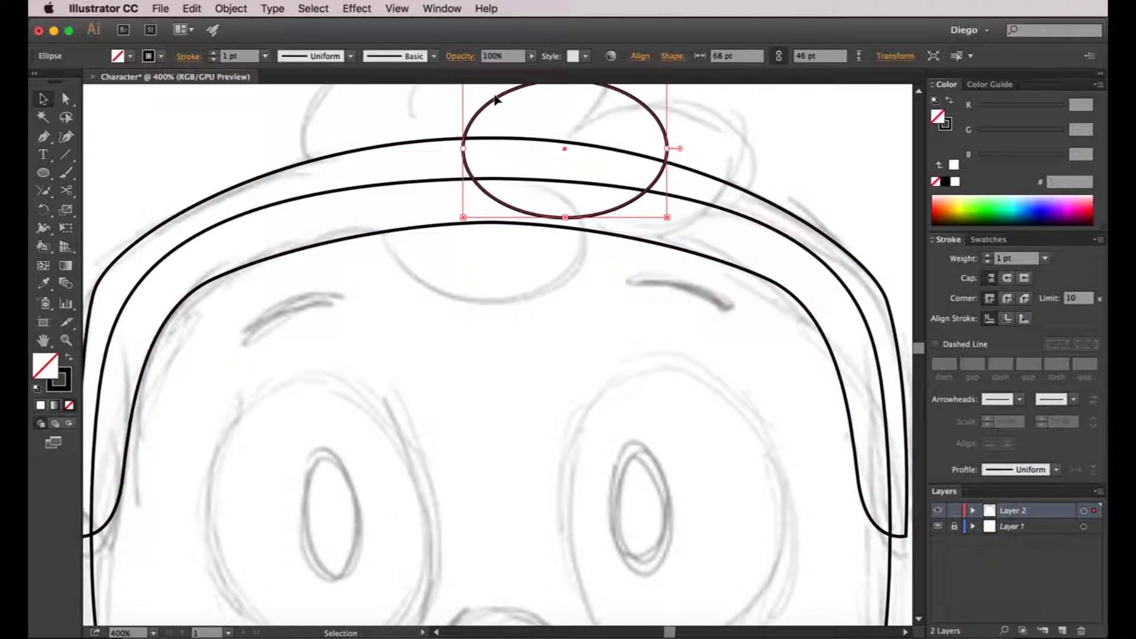
pyautogui.moveTo(495, 99); pyautogui.dragTo(416, 186)
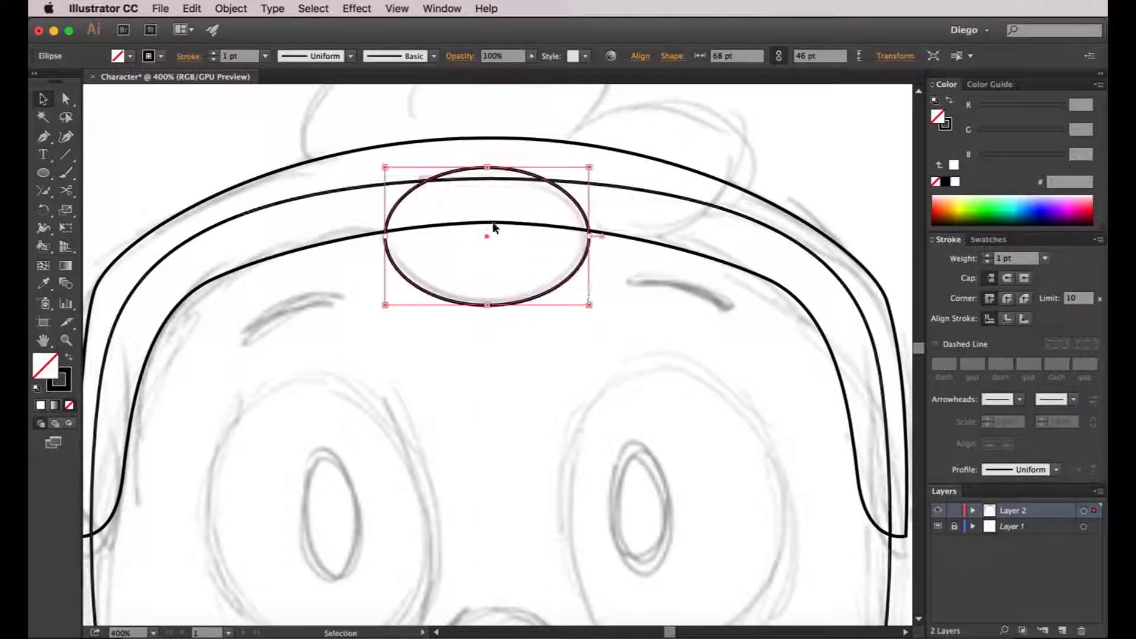
# Step: Isolate the forehead ellipse and raise its left anchor point slightly
pyautogui.doubleClick(575, 272)
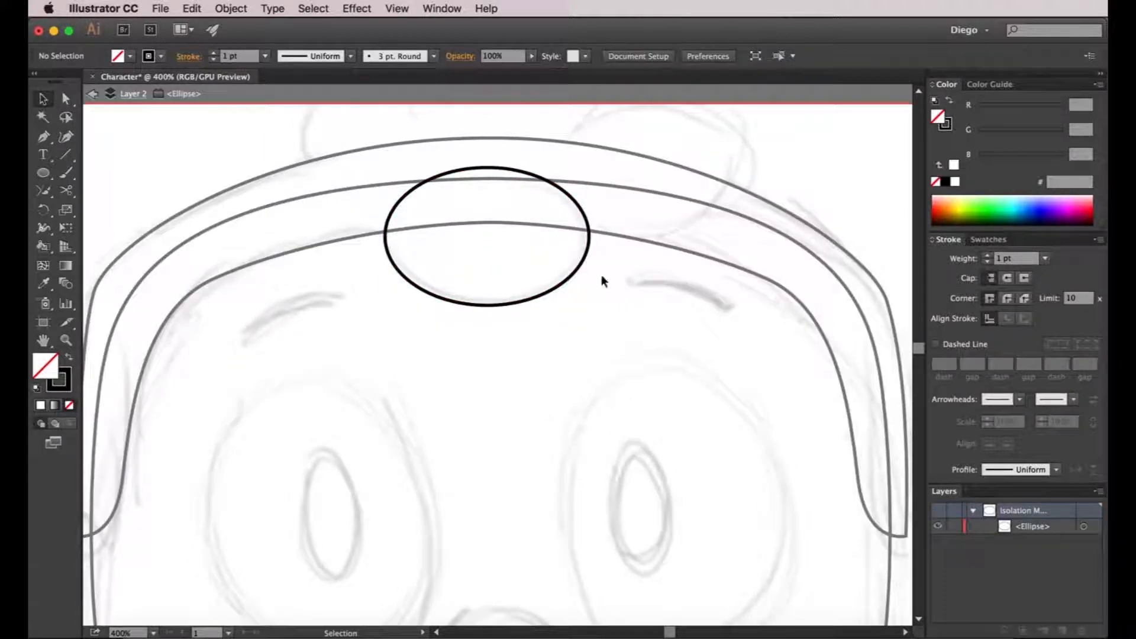
pyautogui.click(587, 248)
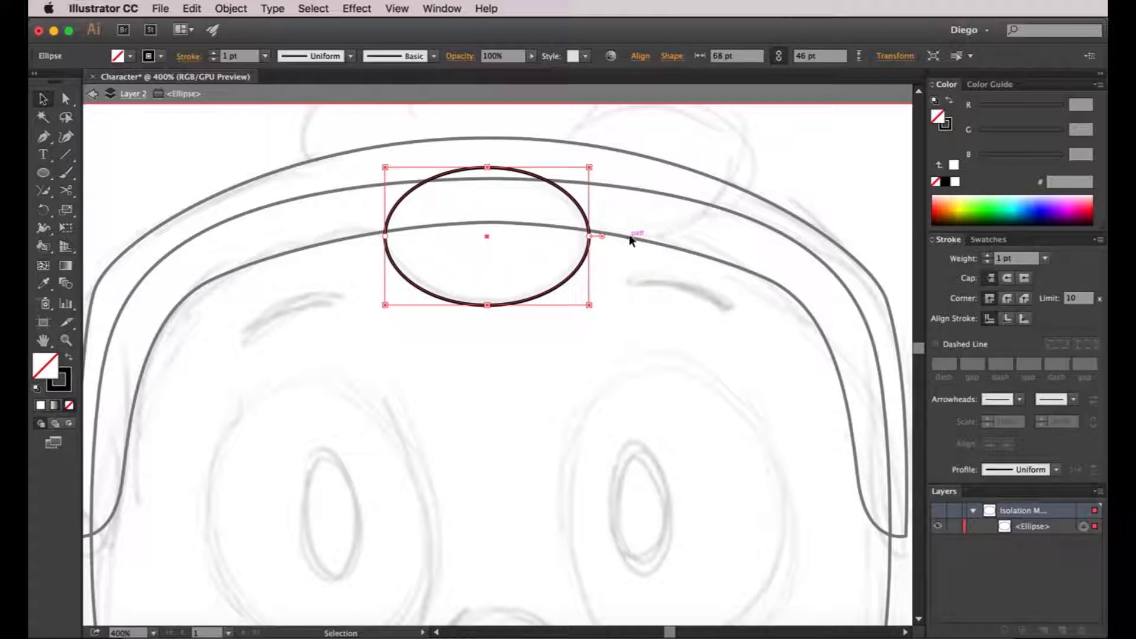
pyautogui.click(657, 240)
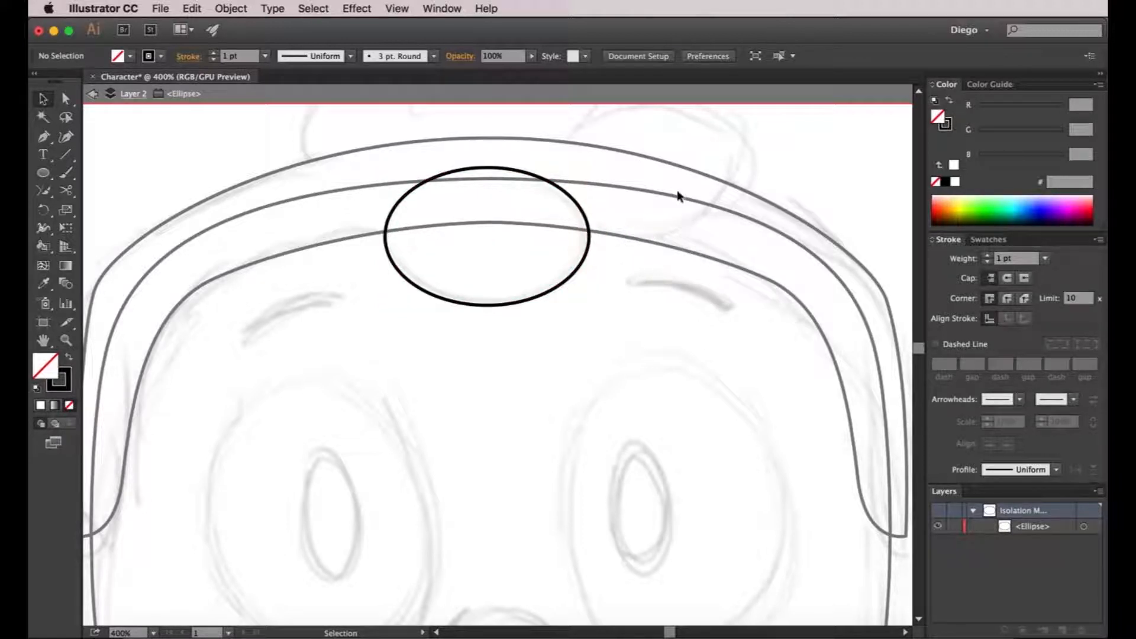
pyautogui.click(64, 100)
pyautogui.click(385, 236)
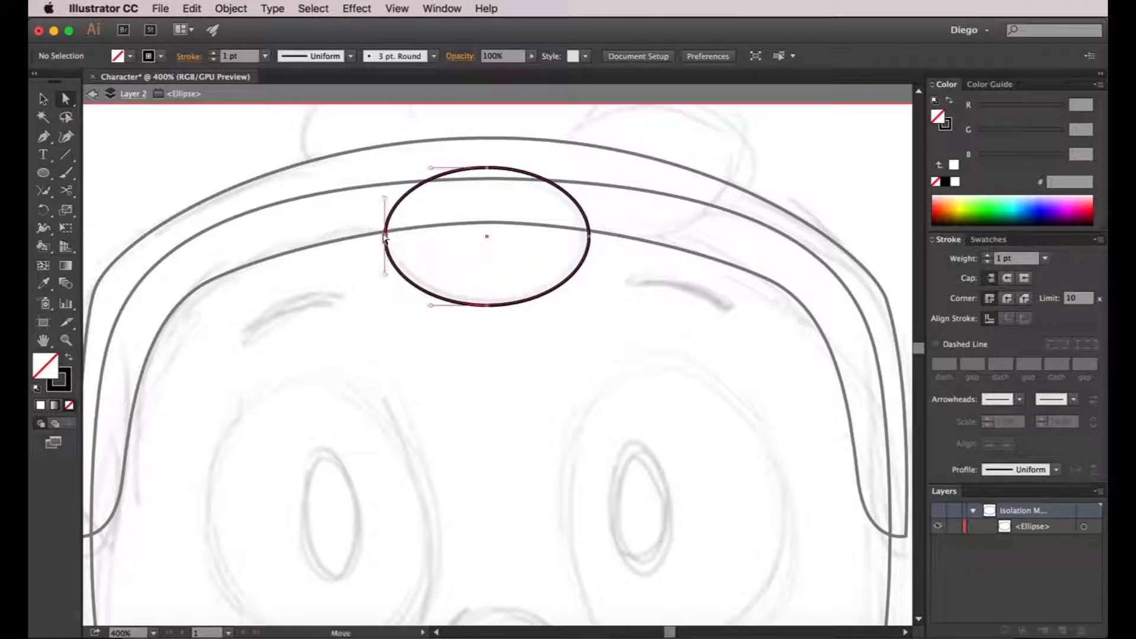
pyautogui.moveTo(385, 272); pyautogui.dragTo(384, 220)
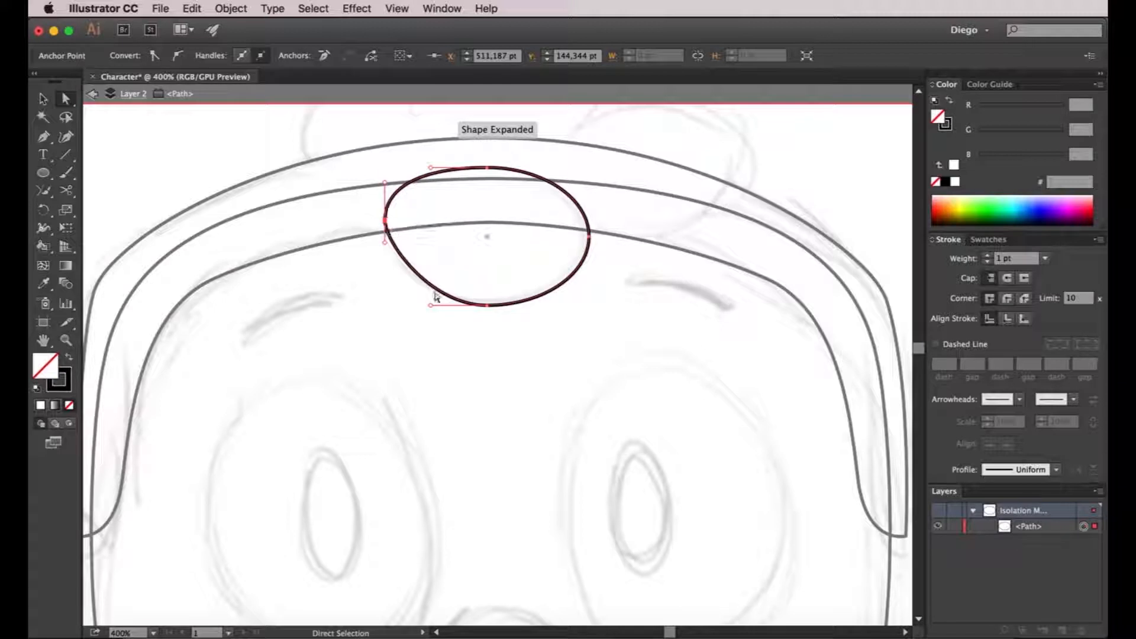
# Step: Adjust the forehead curl's bottom handle and shift its top anchor to make the shape less regular
pyautogui.click(486, 306)
pyautogui.moveTo(431, 305); pyautogui.dragTo(403, 297)
pyautogui.moveTo(465, 170); pyautogui.dragTo(490, 163)
pyautogui.click(628, 309)
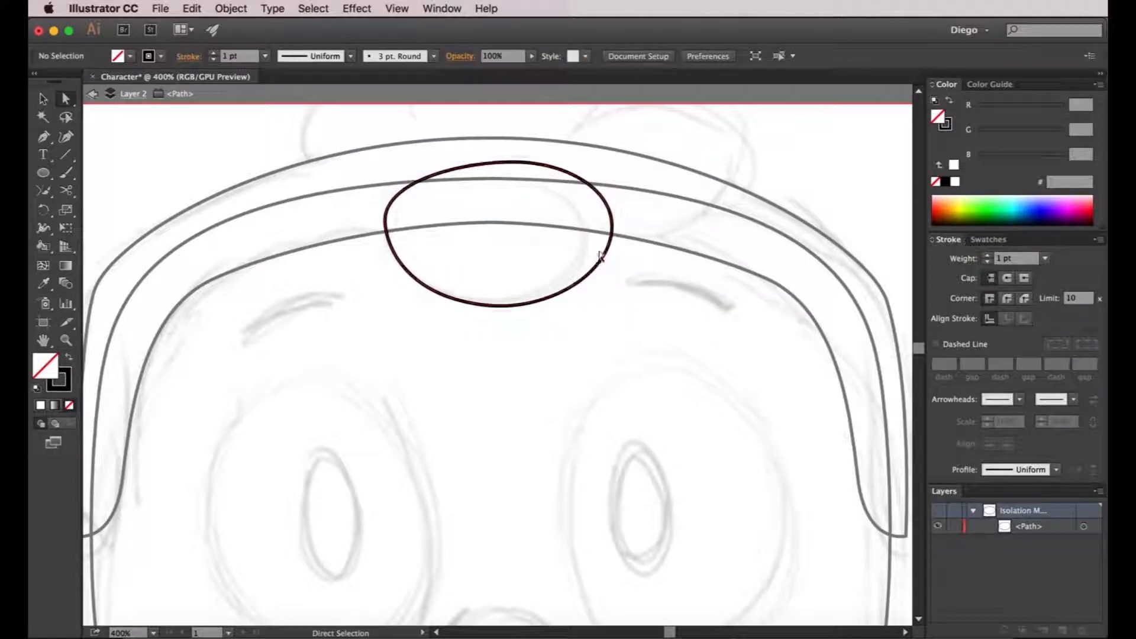
# Step: Lengthen the right-hand handle of the forehead curl's bottom anchor and leave isolation mode
pyautogui.click(614, 234)
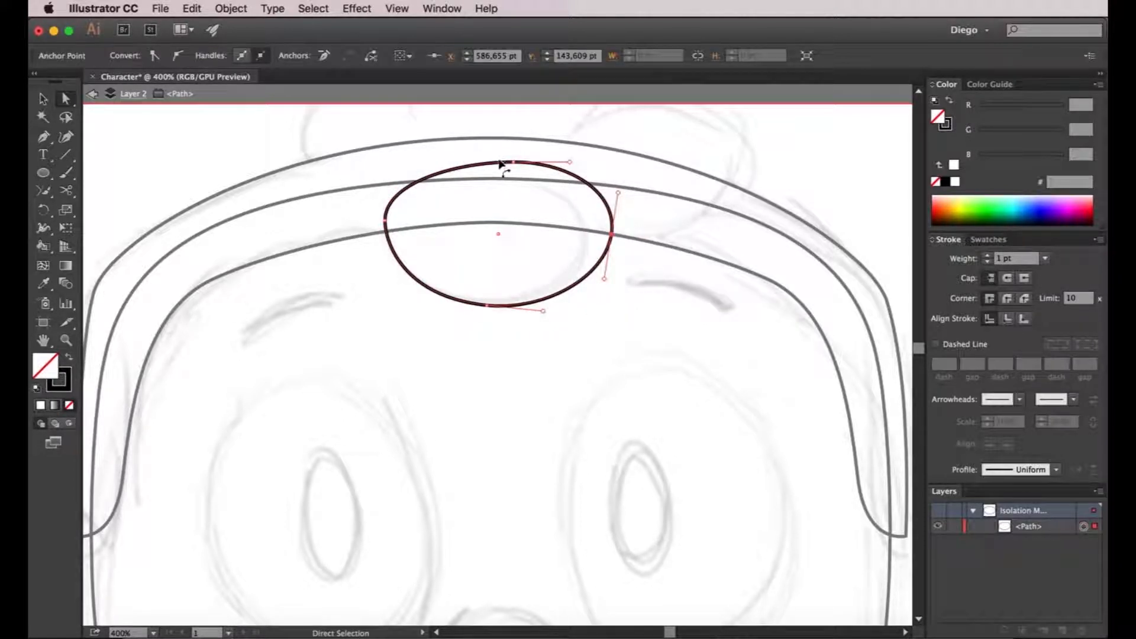
pyautogui.click(487, 306)
pyautogui.moveTo(542, 314); pyautogui.dragTo(559, 315)
pyautogui.click(510, 358)
pyautogui.press('v')
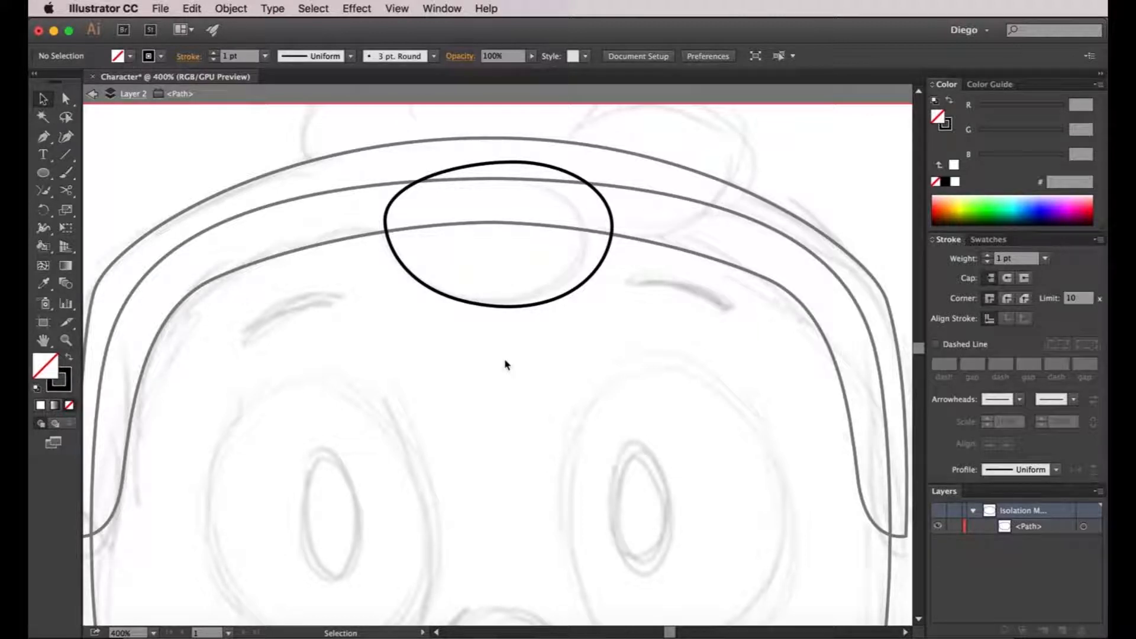
pyautogui.doubleClick(506, 360)
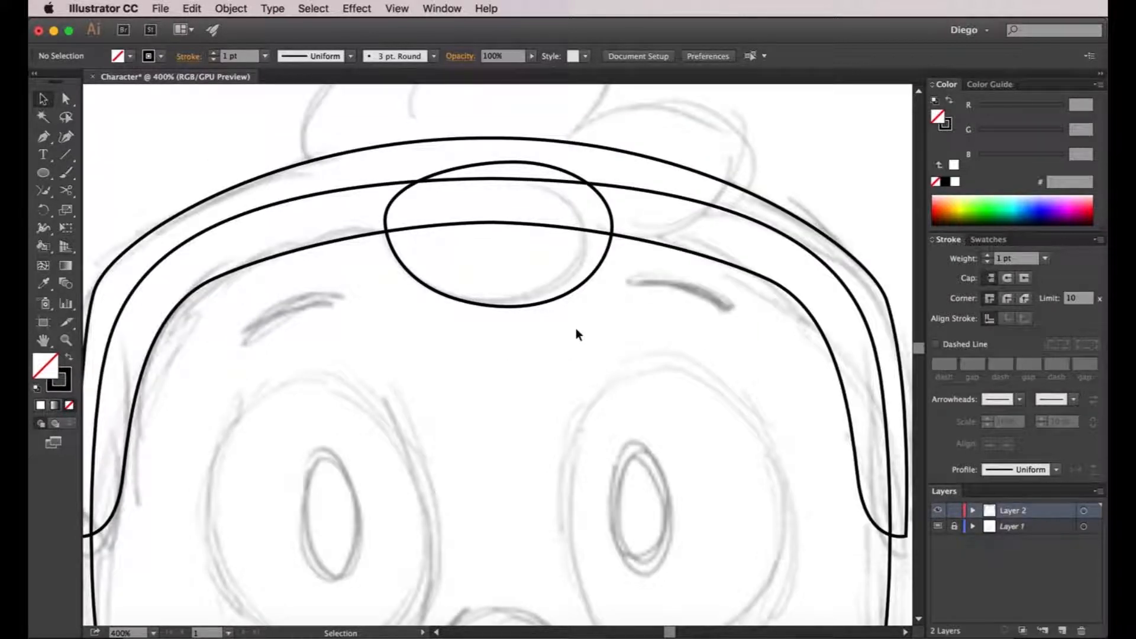
# Step: Draw an ellipse about 64 × 45.5 pt over the tall middle curl and rotate it to the sketch's tilt
pyautogui.scroll(5, 574, 314)
pyautogui.click(43, 172)
pyautogui.moveTo(418, 137)
pyautogui.mouseDown()
pyautogui.moveTo(592, 299)
pyautogui.moveTo(619, 304)
pyautogui.moveTo(610, 261)
pyautogui.moveTo(612, 274)
pyautogui.mouseUp()
pyautogui.press('v')
pyautogui.doubleClick(443, 165)
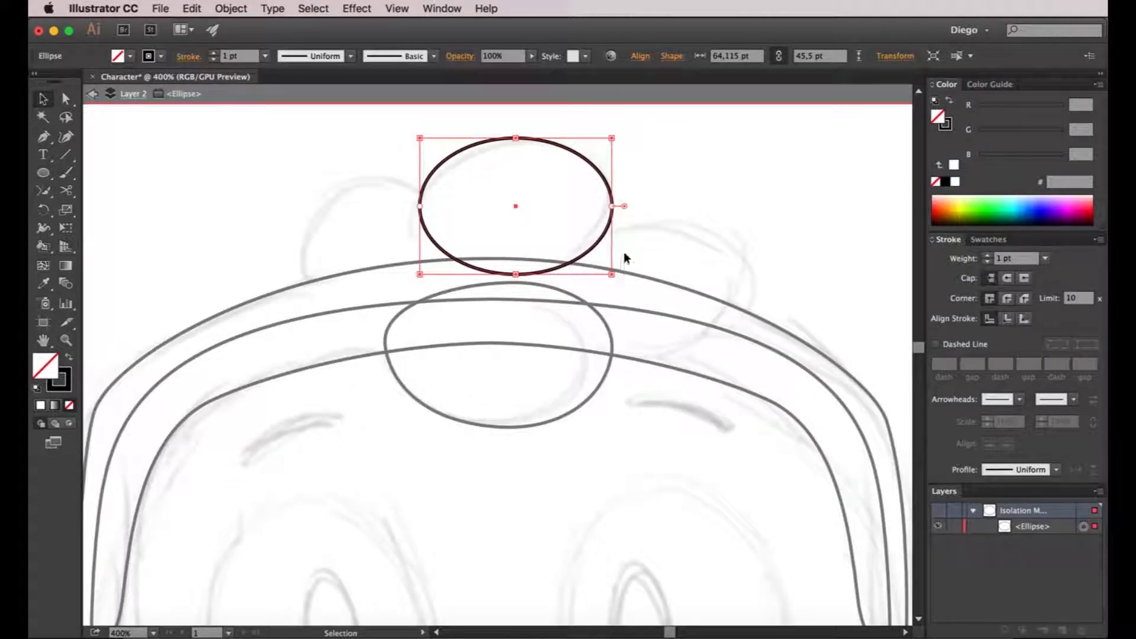
pyautogui.moveTo(624, 260); pyautogui.dragTo(615, 232)
# Step: Reshape the tilted ellipse's anchors and handles to follow the sketched middle curl, and leave isolation mode
pyautogui.press('a')
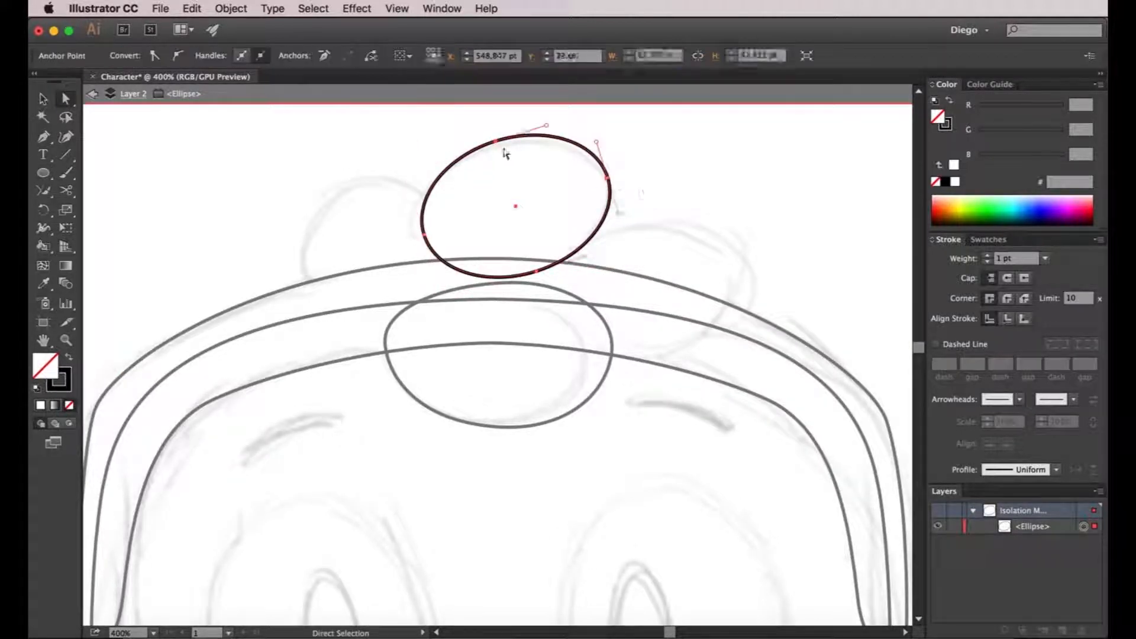
pyautogui.moveTo(503, 144); pyautogui.dragTo(482, 148)
pyautogui.moveTo(424, 235); pyautogui.dragTo(411, 250)
pyautogui.click(536, 271)
pyautogui.click(607, 178)
pyautogui.moveTo(618, 215)
pyautogui.mouseDown()
pyautogui.moveTo(587, 267)
pyautogui.moveTo(616, 221)
pyautogui.mouseUp()
pyautogui.click(588, 271)
pyautogui.click(607, 178)
pyautogui.click(702, 190)
pyautogui.doubleClick(675, 186)
# Step: Draw an ellipse about 47 × 43 pt over the left curl, isolate it and nudge it onto the sketch
pyautogui.click(43, 172)
pyautogui.moveTo(295, 184); pyautogui.dragTo(438, 315)
pyautogui.press('v')
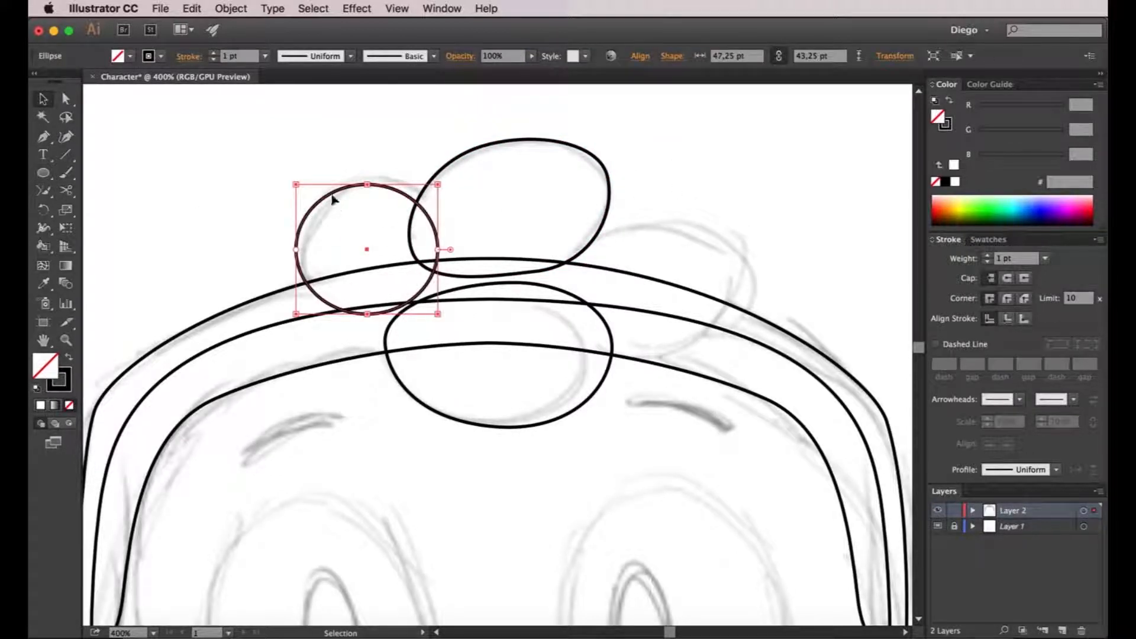
pyautogui.doubleClick(333, 200)
pyautogui.moveTo(333, 200); pyautogui.dragTo(341, 195)
# Step: Reshape the left curl's anchors and handles into a dome with a flatter base, and leave isolation mode
pyautogui.press('a')
pyautogui.click(303, 246)
pyautogui.moveTo(307, 248)
pyautogui.mouseDown()
pyautogui.moveTo(338, 179)
pyautogui.moveTo(322, 196)
pyautogui.moveTo(314, 185)
pyautogui.moveTo(292, 247)
pyautogui.mouseUp()
pyautogui.moveTo(316, 187); pyautogui.dragTo(317, 192)
pyautogui.click(448, 246)
pyautogui.moveTo(446, 211); pyautogui.dragTo(421, 179)
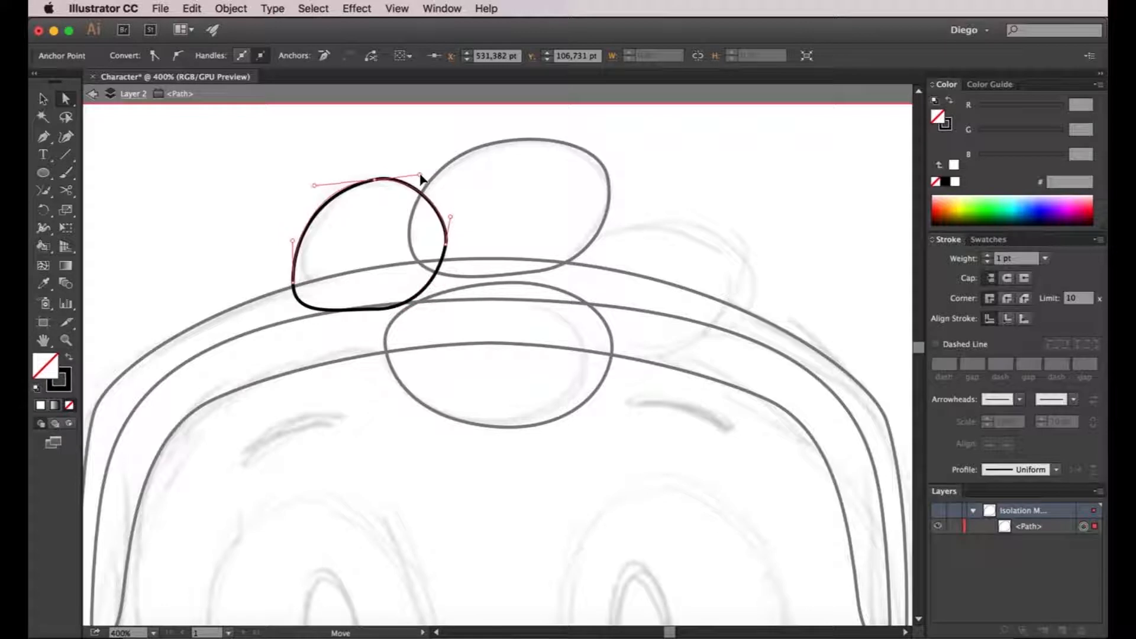
pyautogui.press('Escape')
# Step: Draw an ellipse over the right curl and adjust its placement in isolation mode to match the sketch
pyautogui.press('l')
pyautogui.moveTo(750, 340); pyautogui.dragTo(551, 213)
pyautogui.press('v')
pyautogui.doubleClick(728, 270)
pyautogui.moveTo(692, 221); pyautogui.dragTo(625, 235)
# Step: Refine the right curl's top and bottom anchors to fit the sketch, and leave isolation mode
pyautogui.press('a')
pyautogui.click(685, 232)
pyautogui.click(686, 353)
pyautogui.doubleClick(816, 274)
pyautogui.scroll(-1, 232, 279)
pyautogui.scroll(-3, 410, 363)
pyautogui.scroll(-2, 410, 363)
pyautogui.scroll(-1, 457, 353)
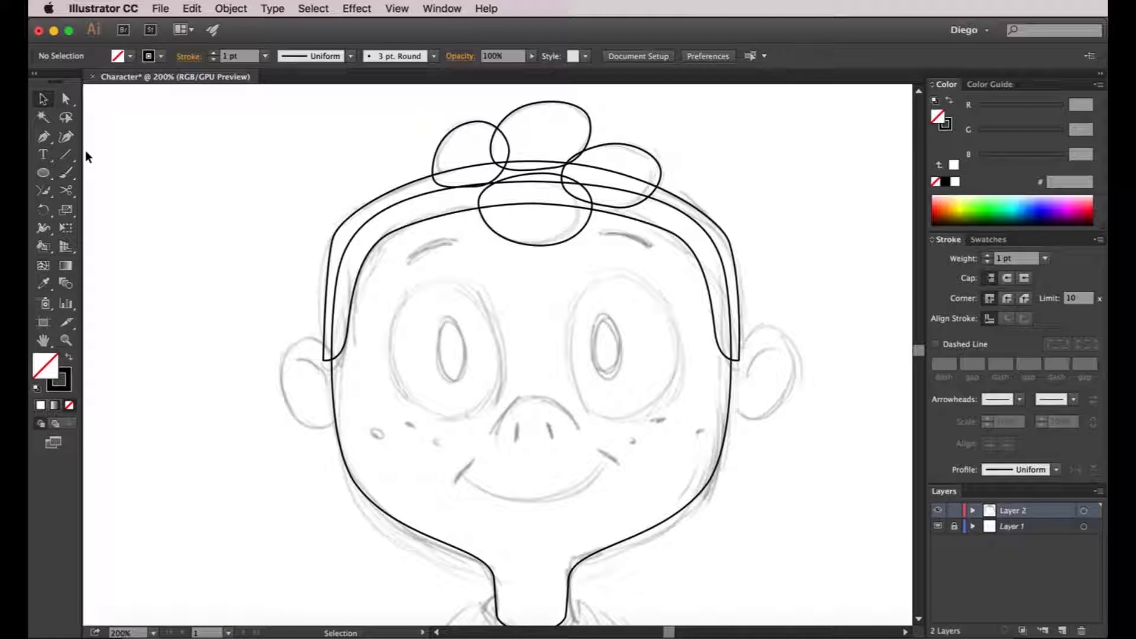
pyautogui.click(48, 169)
pyautogui.moveTo(281, 335); pyautogui.dragTo(343, 432)
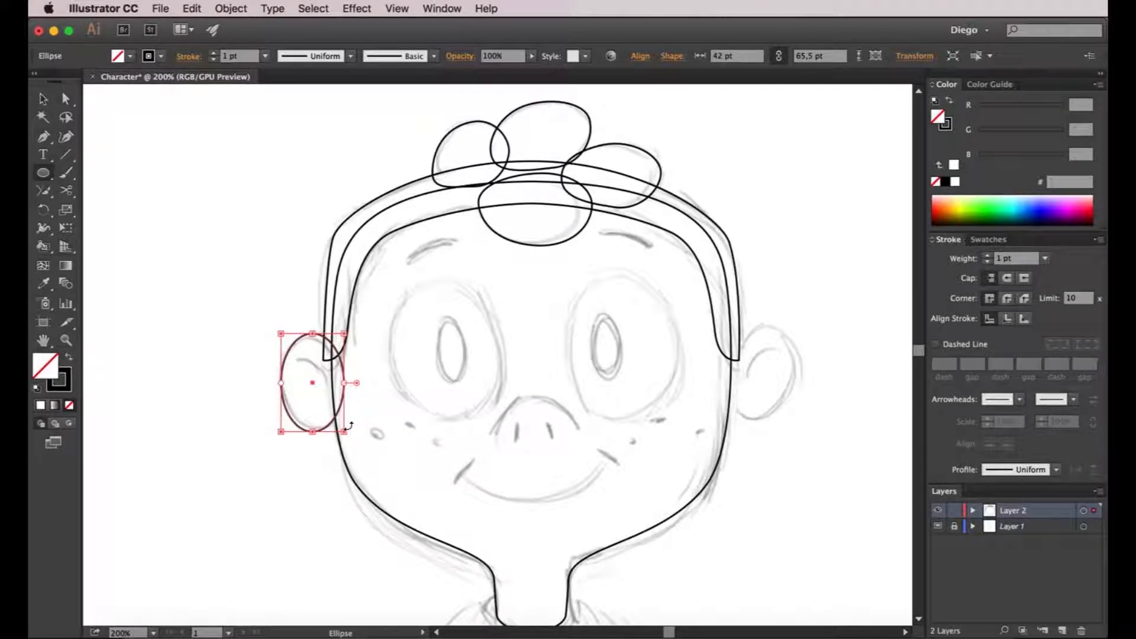
pyautogui.press('super+z')
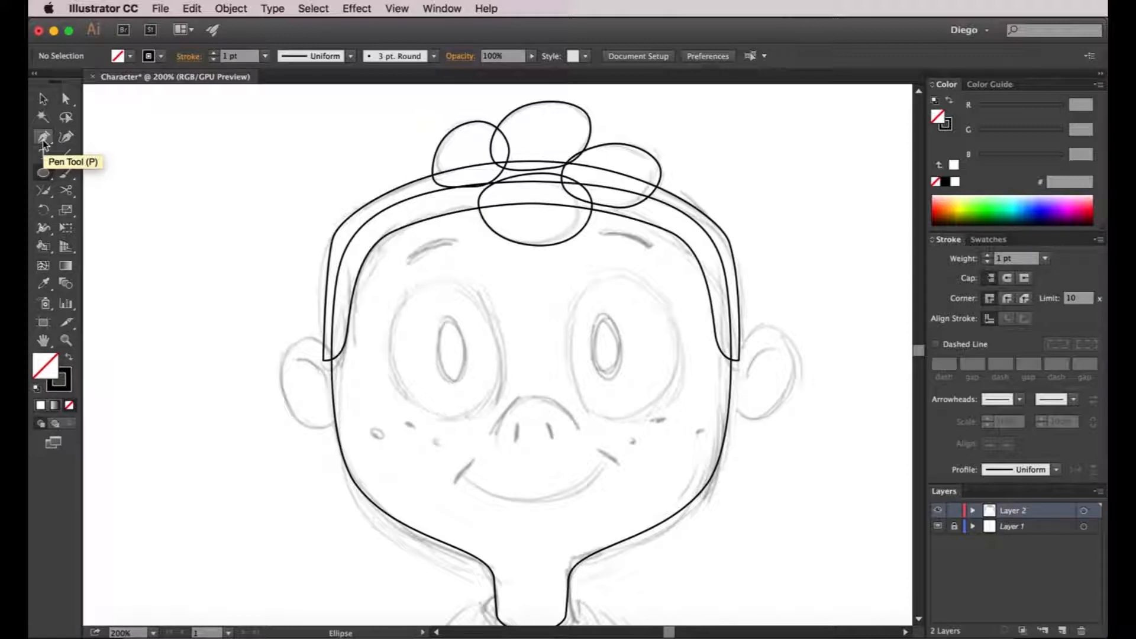
# Step: Start the left ear's outline with the Pen tool, curving from the hair tip over the ear's top to its outer edge
pyautogui.click(43, 141)
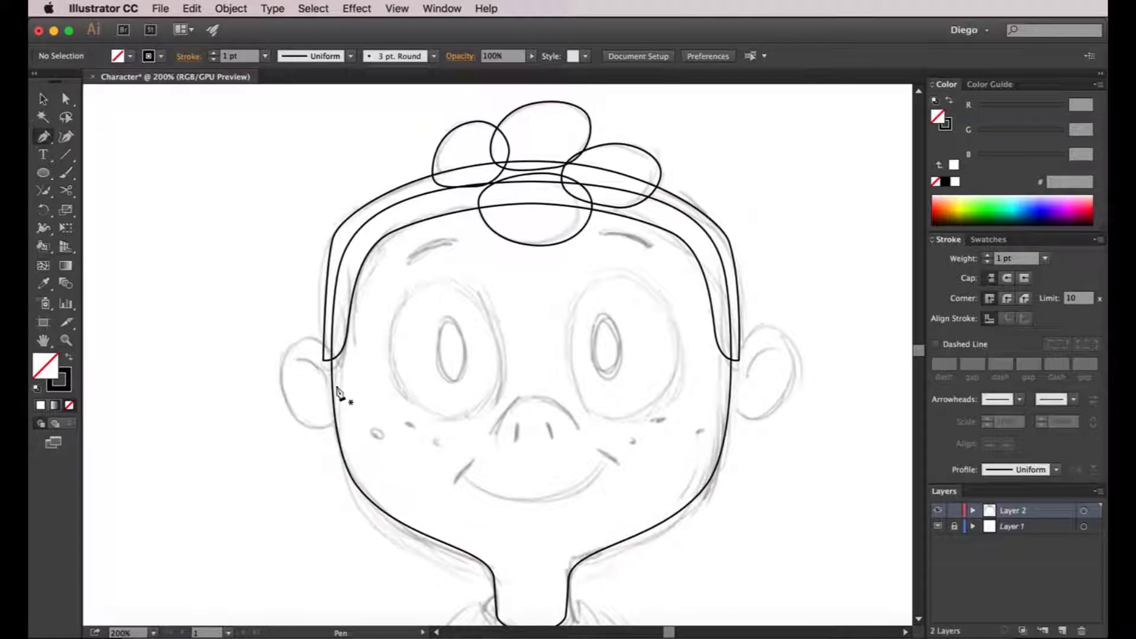
pyautogui.scroll(3, 311, 373)
pyautogui.moveTo(300, 368); pyautogui.dragTo(351, 368)
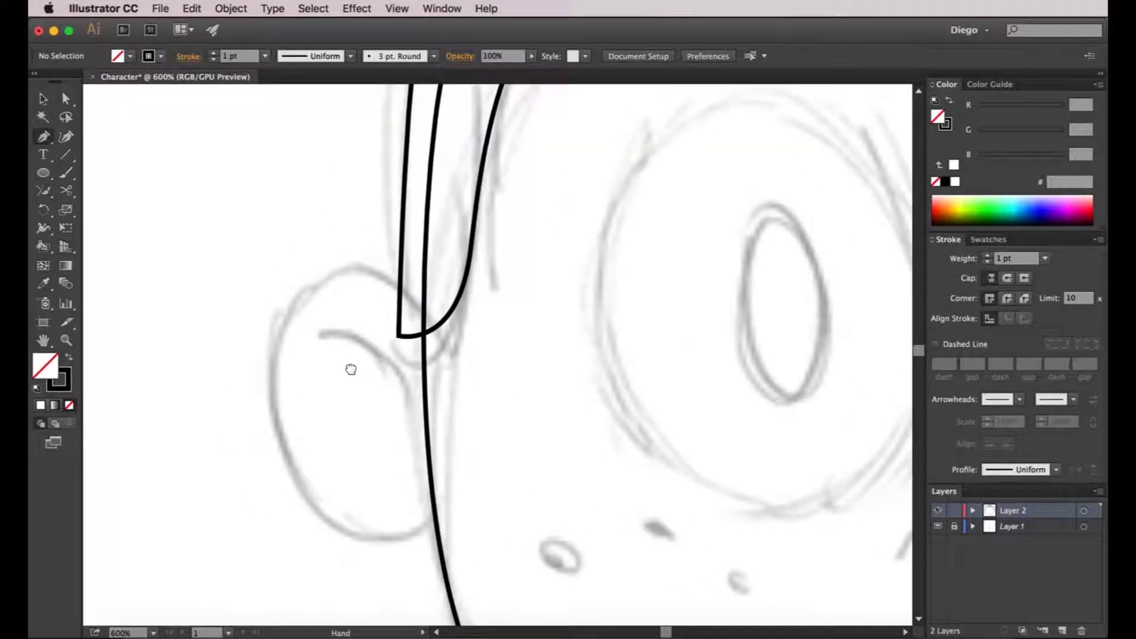
pyautogui.click(441, 336)
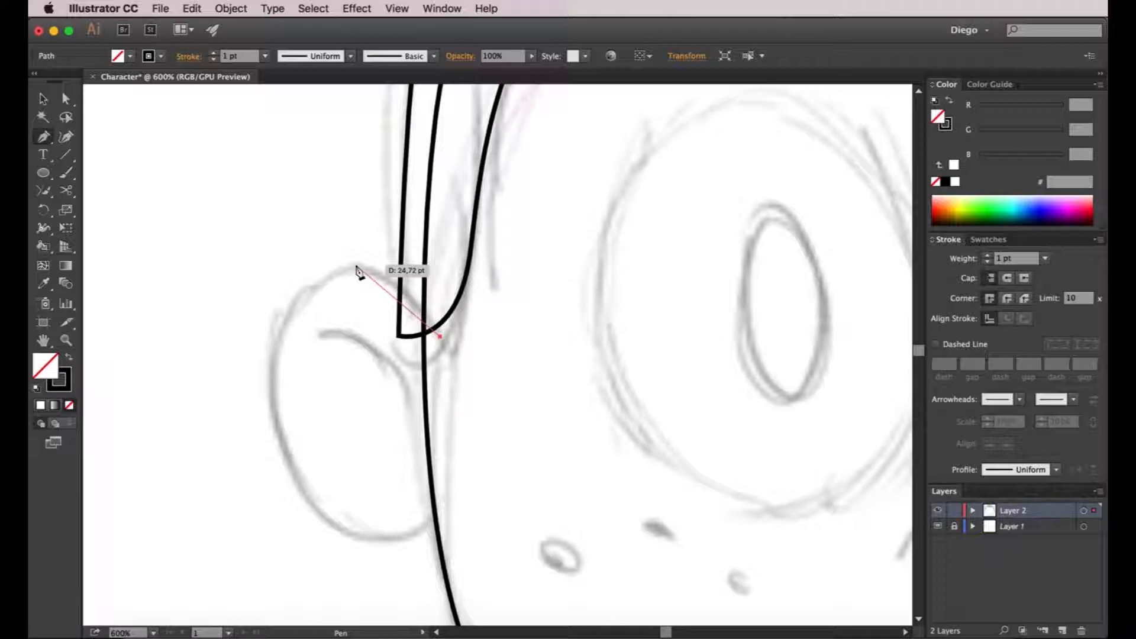
pyautogui.moveTo(356, 266); pyautogui.dragTo(305, 269)
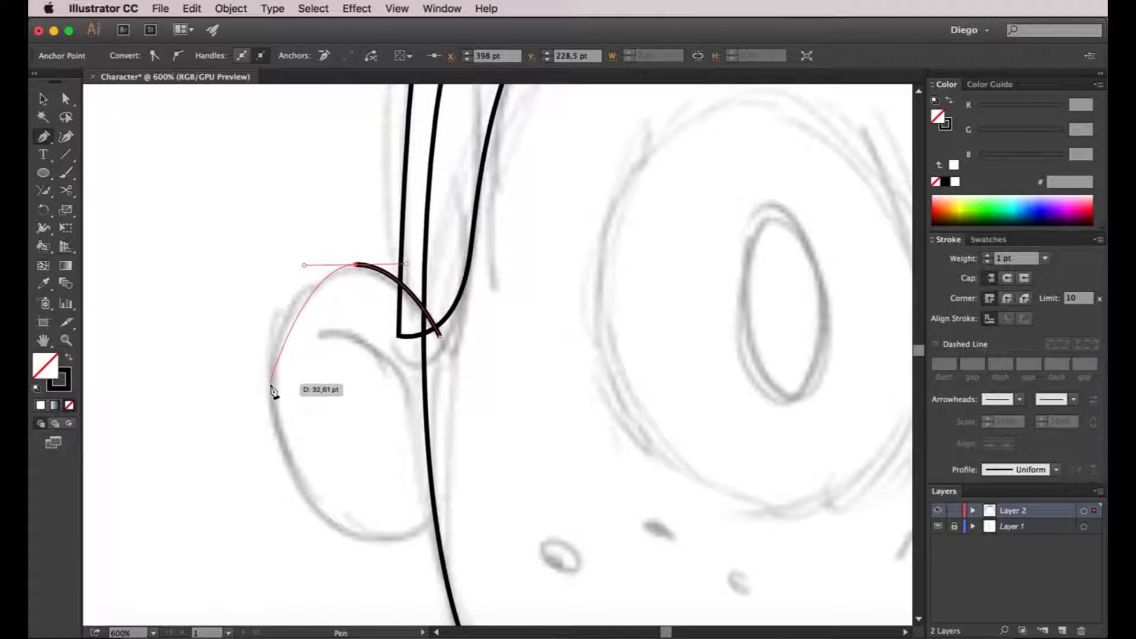
pyautogui.moveTo(271, 382); pyautogui.dragTo(271, 444)
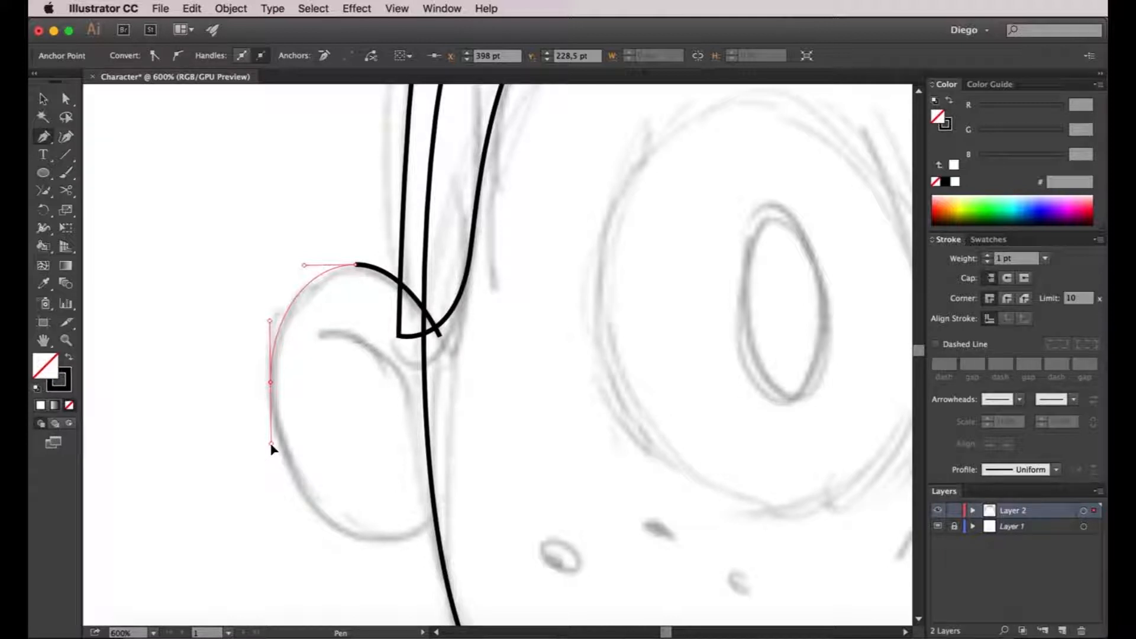
pyautogui.moveTo(271, 448); pyautogui.dragTo(271, 449)
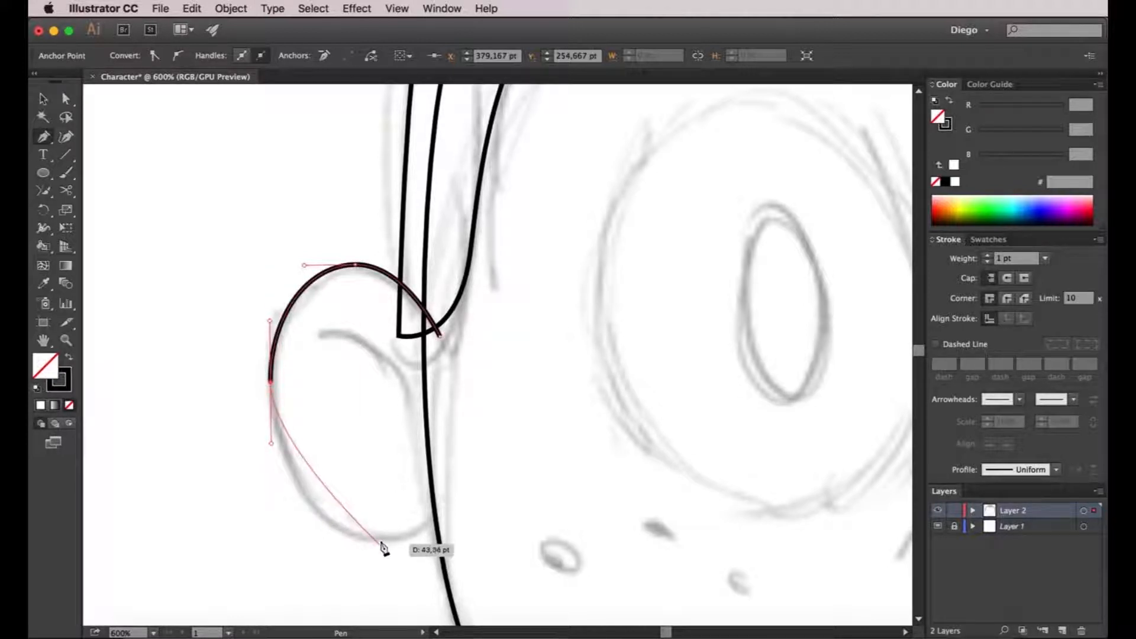
# Step: Continue the ear outline around the lobe, close it with a straight edge just inside the face, and deselect it
pyautogui.moveTo(379, 539); pyautogui.dragTo(452, 531)
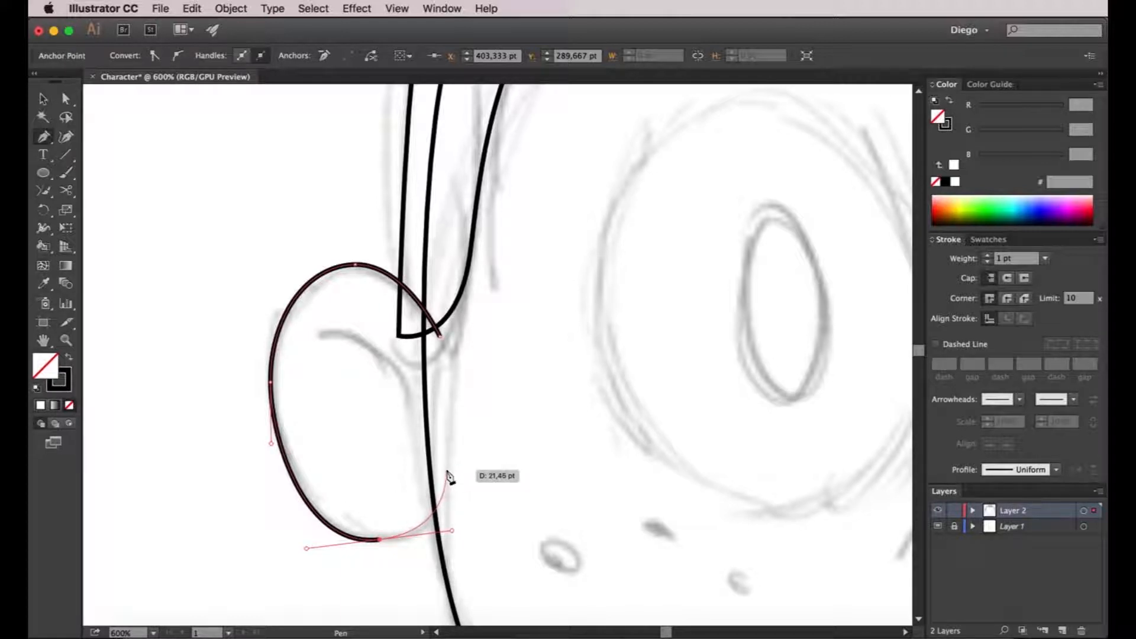
pyautogui.moveTo(446, 471); pyautogui.dragTo(448, 475)
pyautogui.click(447, 470)
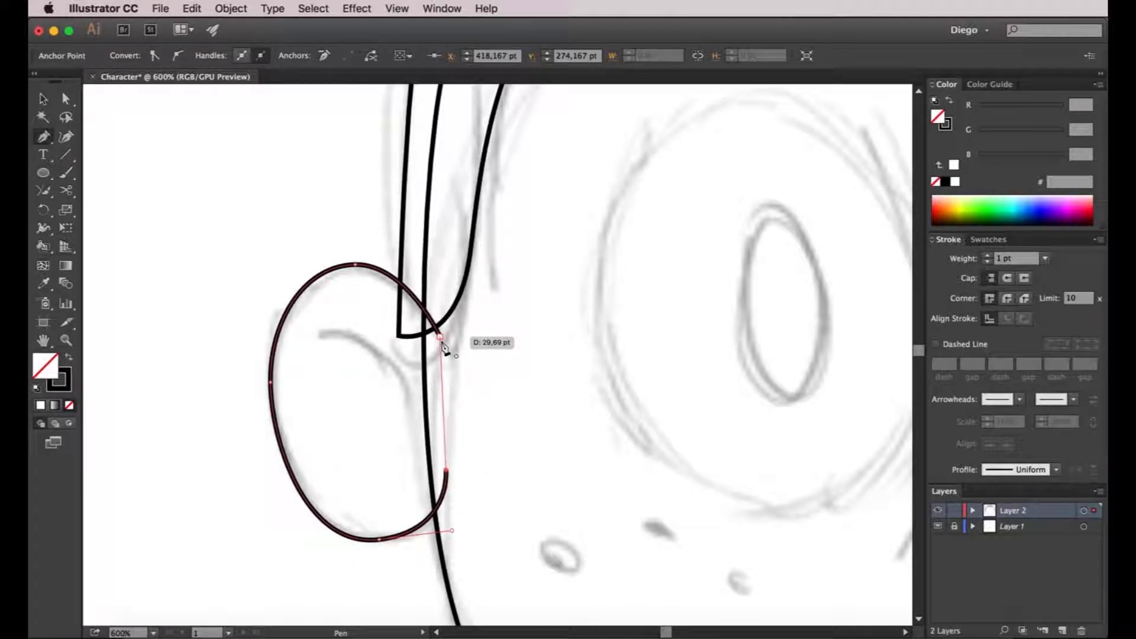
pyautogui.click(441, 340)
pyautogui.press('v')
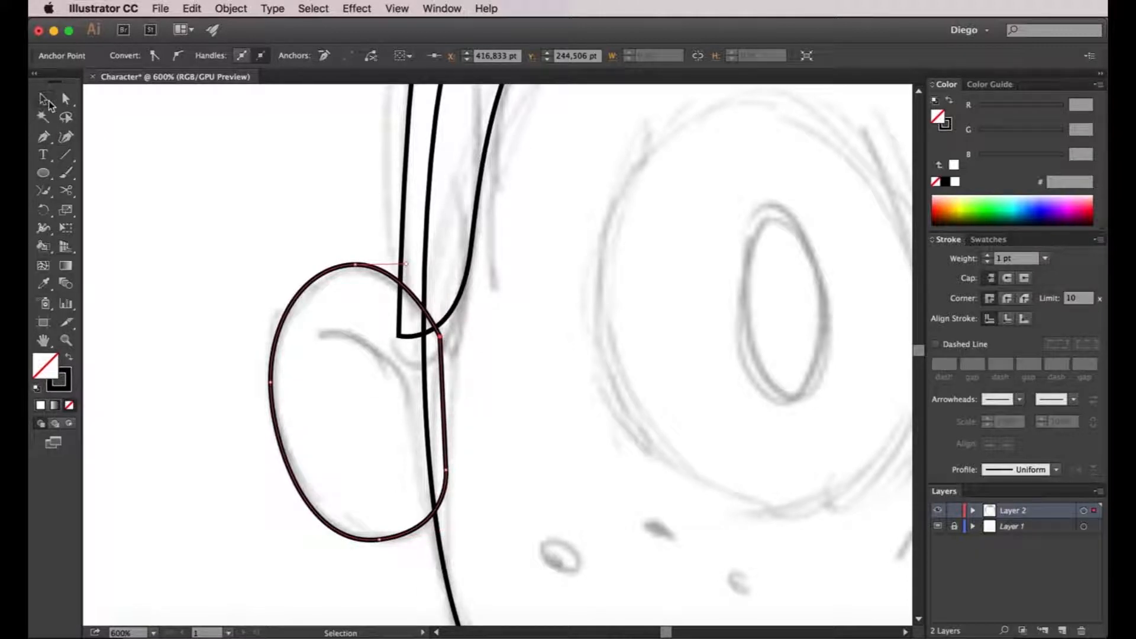
pyautogui.press('super+shift+a')
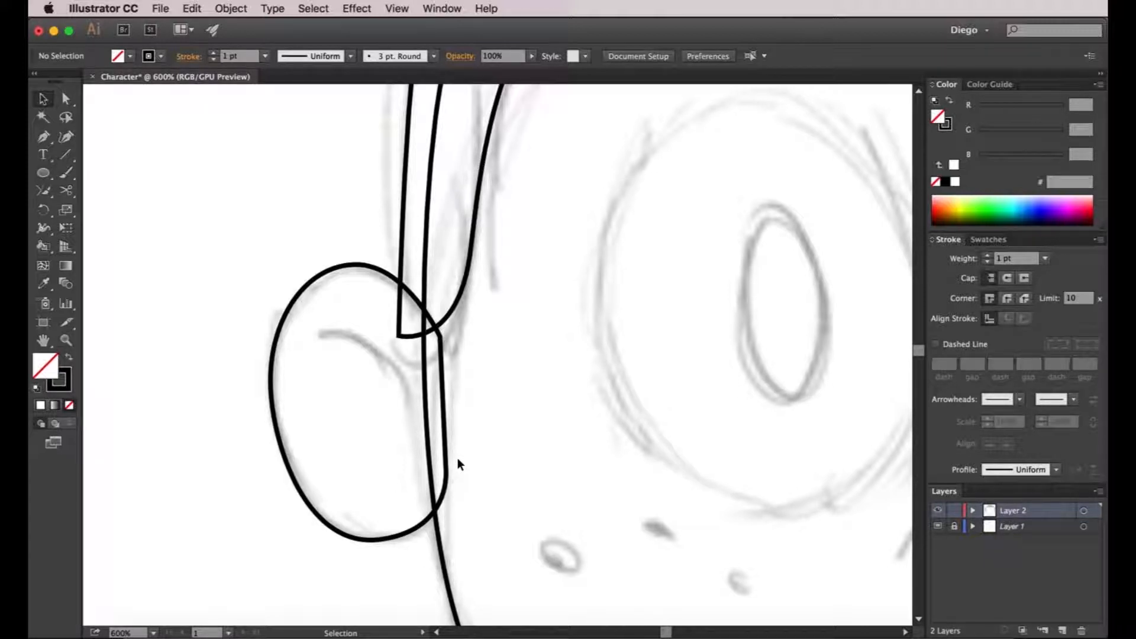
# Step: Draw an open curve with the Pen tool along the sketched inner fold of the left ear
pyautogui.click(43, 136)
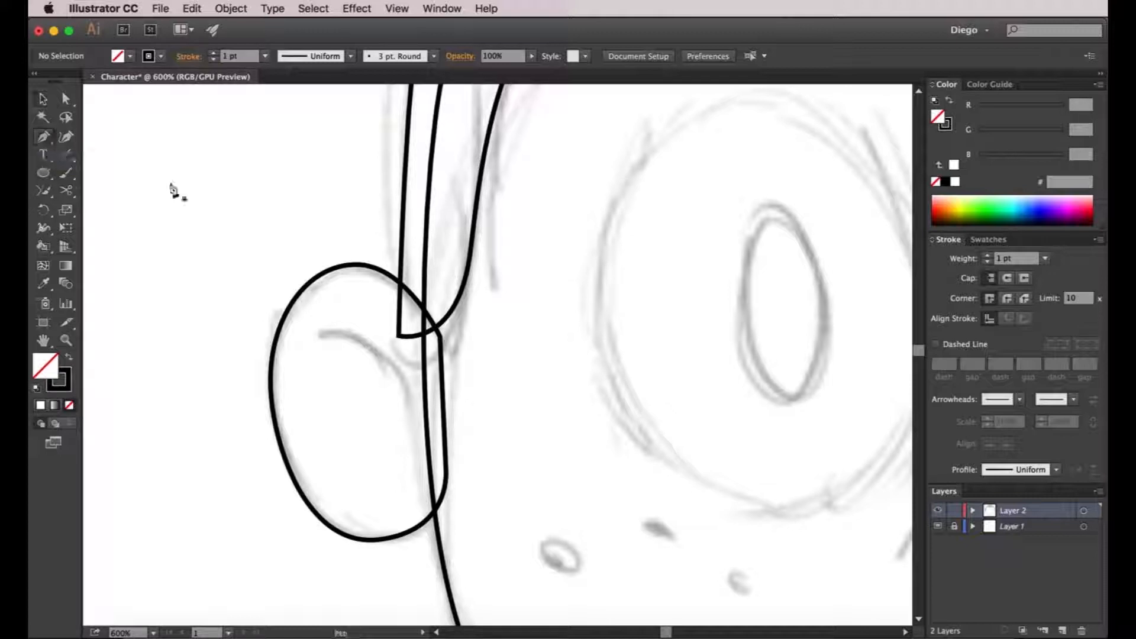
pyautogui.click(317, 332)
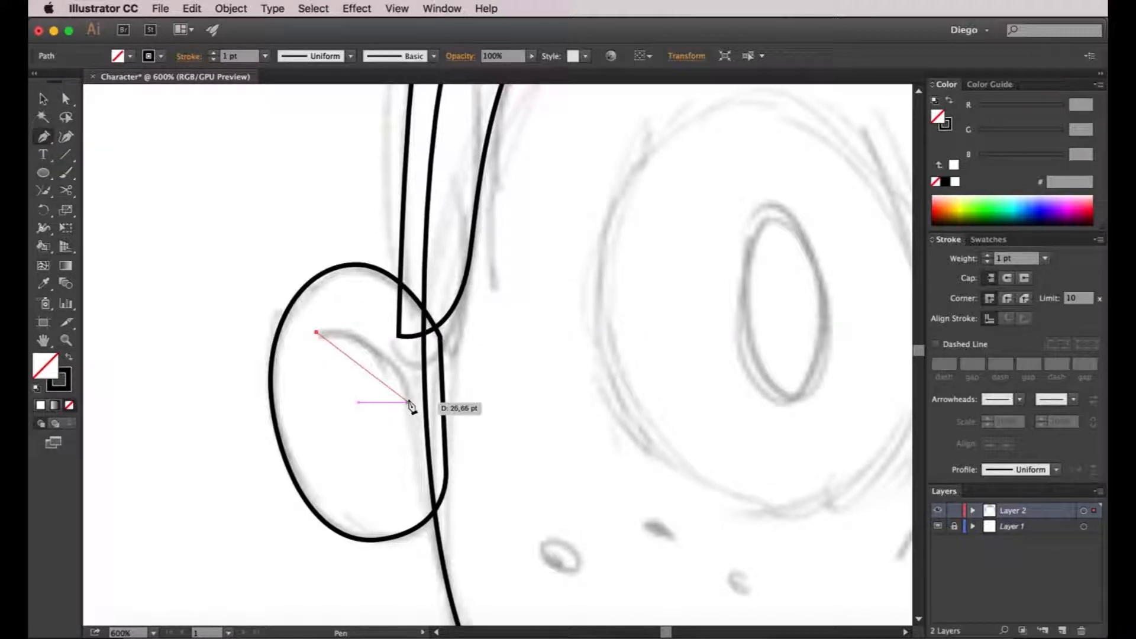
pyautogui.moveTo(407, 403); pyautogui.dragTo(422, 485)
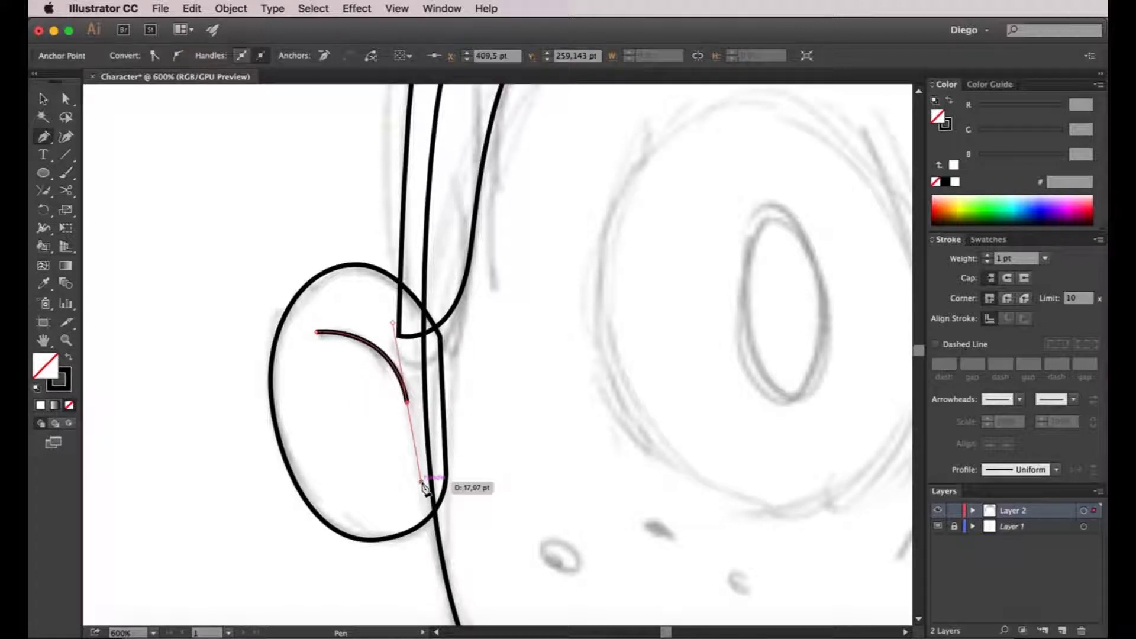
pyautogui.moveTo(407, 402); pyautogui.dragTo(419, 426)
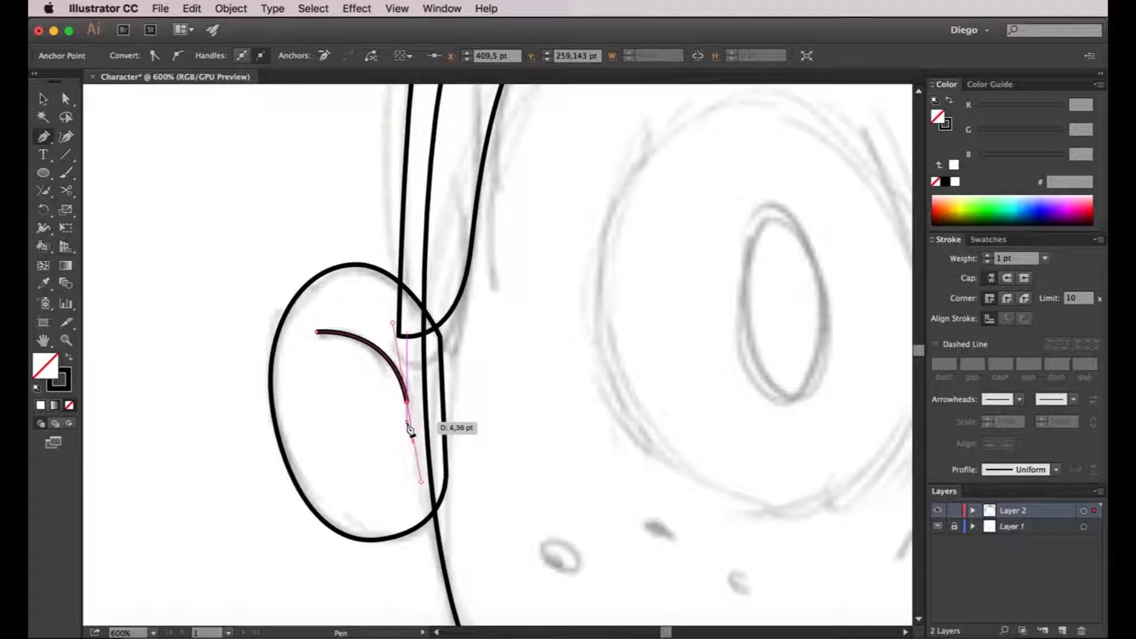
# Step: Reshape the lower part of the left ear outline by moving its bottom anchor slightly up and inward, and deselect it
pyautogui.press('super+minus')
pyautogui.press('a')
pyautogui.click(325, 398)
pyautogui.moveTo(276, 400); pyautogui.dragTo(296, 394)
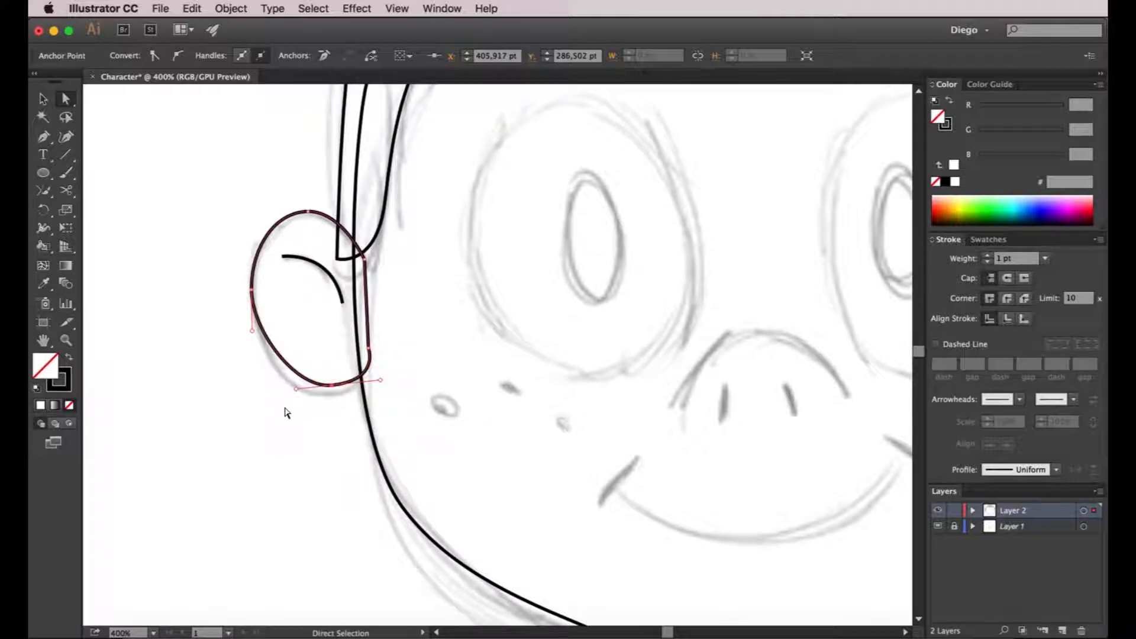
pyautogui.click(281, 414)
pyautogui.press('v')
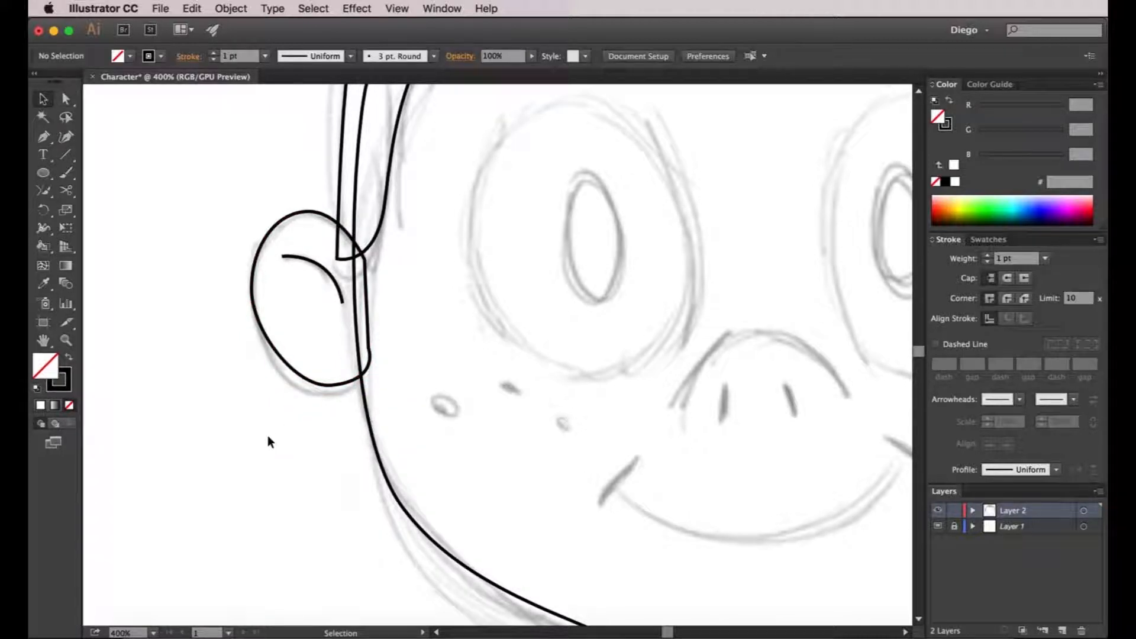
# Step: Duplicate the left ear's outline and inner curve together onto the sketched right ear
pyautogui.scroll(-2, 268, 435)
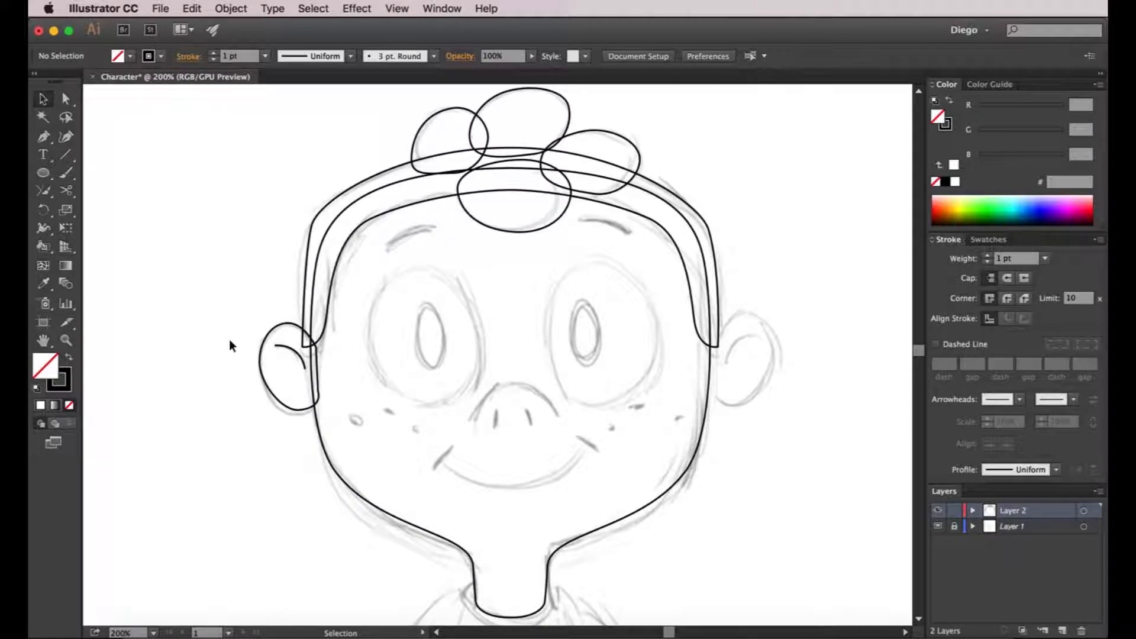
pyautogui.moveTo(229, 296); pyautogui.dragTo(283, 417)
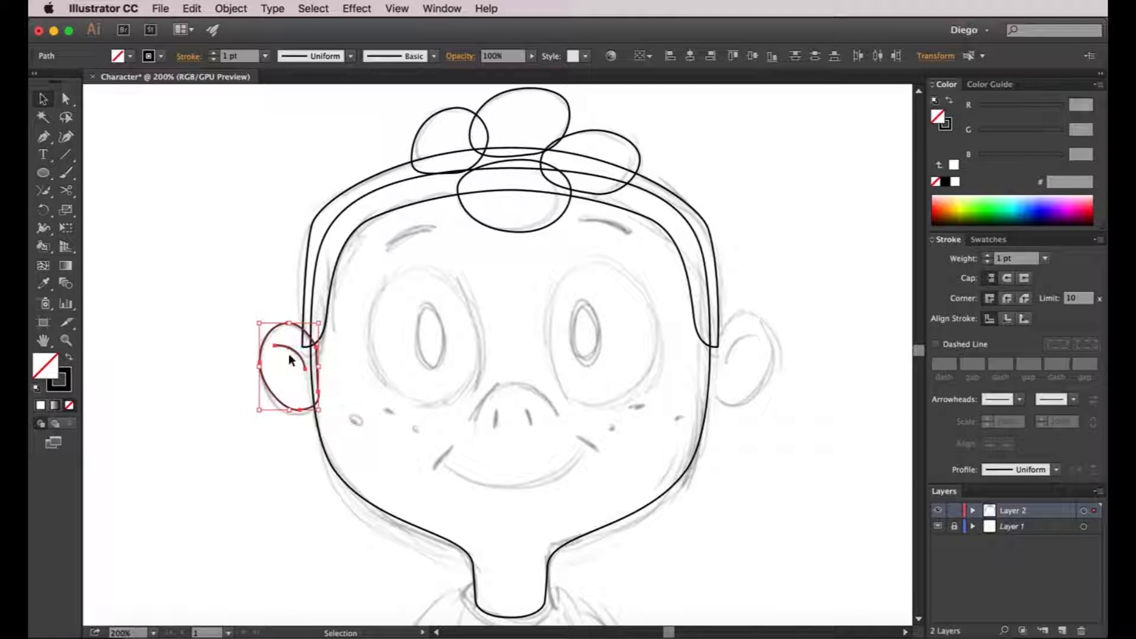
pyautogui.moveTo(288, 351); pyautogui.dragTo(757, 345)
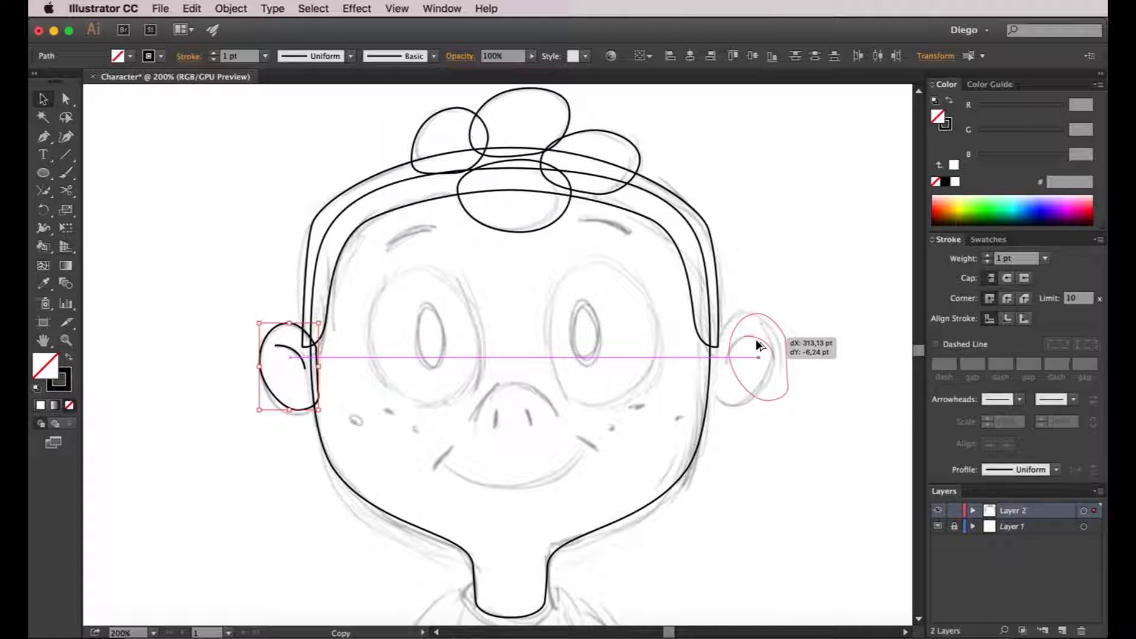
pyautogui.moveTo(757, 345); pyautogui.dragTo(757, 345)
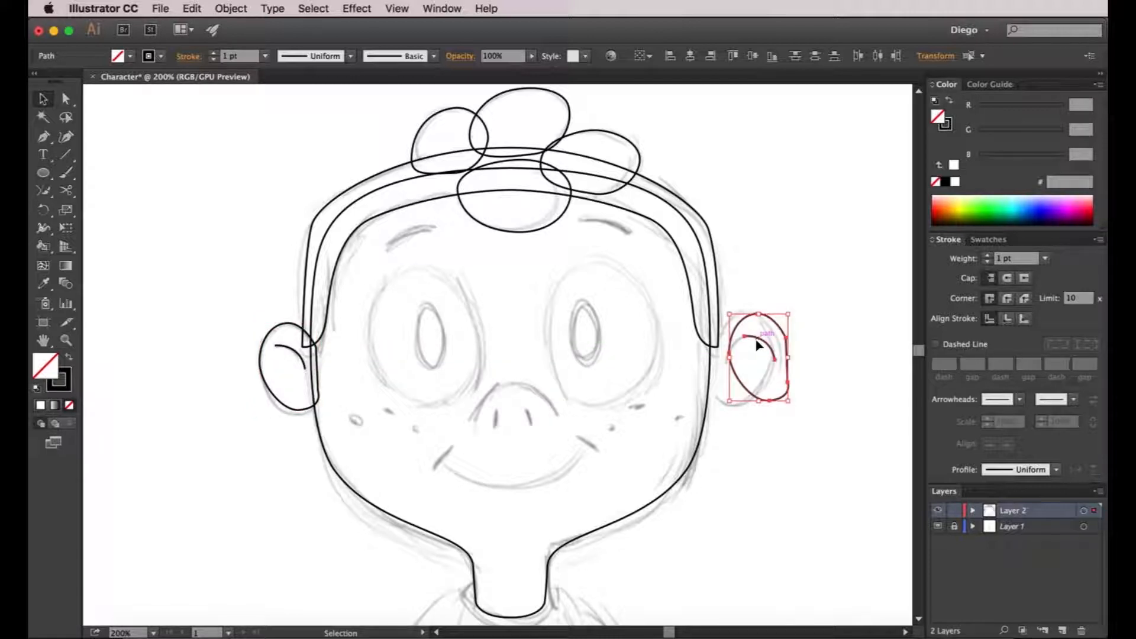
# Step: Reflect the copied ear across the vertical axis
pyautogui.rightClick(758, 345)
pyautogui.moveTo(823, 520)
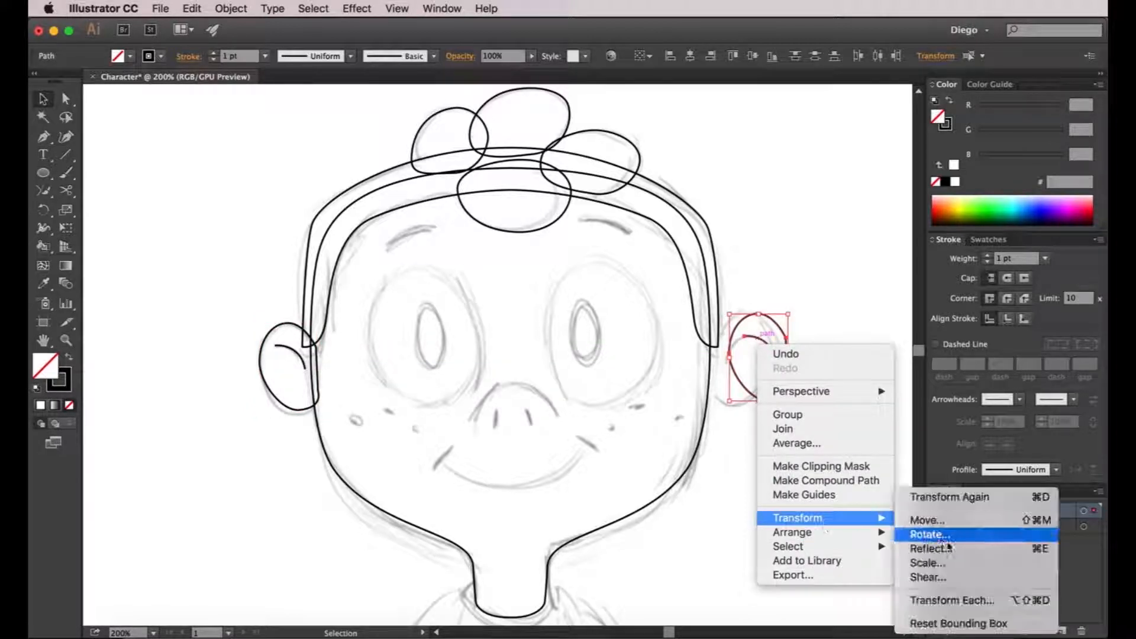
pyautogui.click(950, 548)
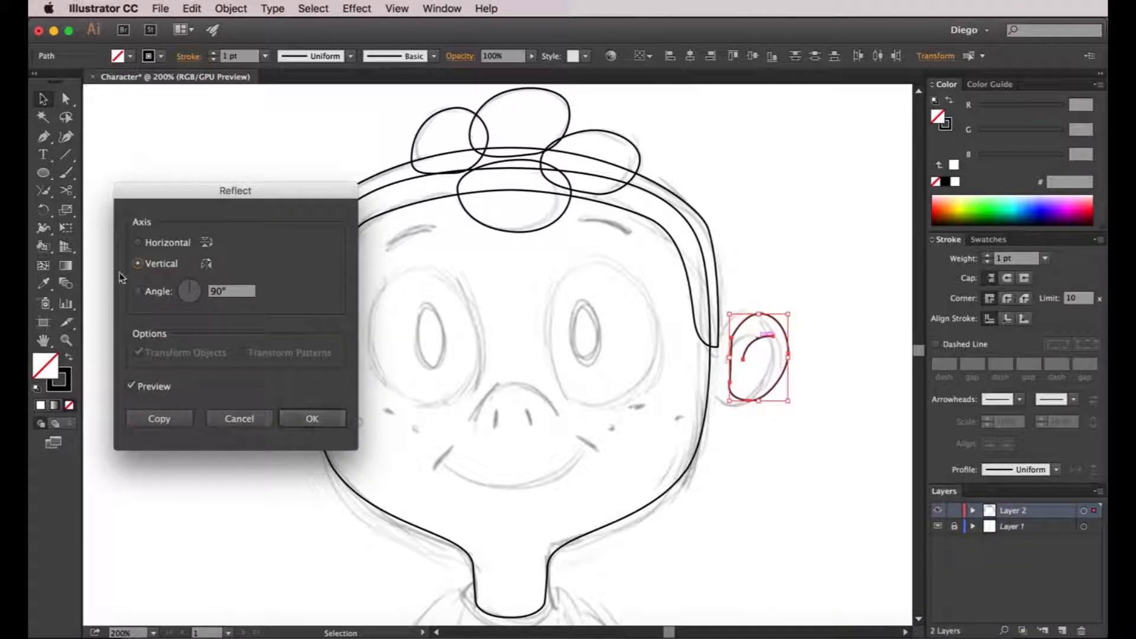
pyautogui.click(309, 420)
# Step: Move the mirrored ear inward so its straight edge overlaps the right side of the face, and deselect it
pyautogui.scroll(5, 734, 360)
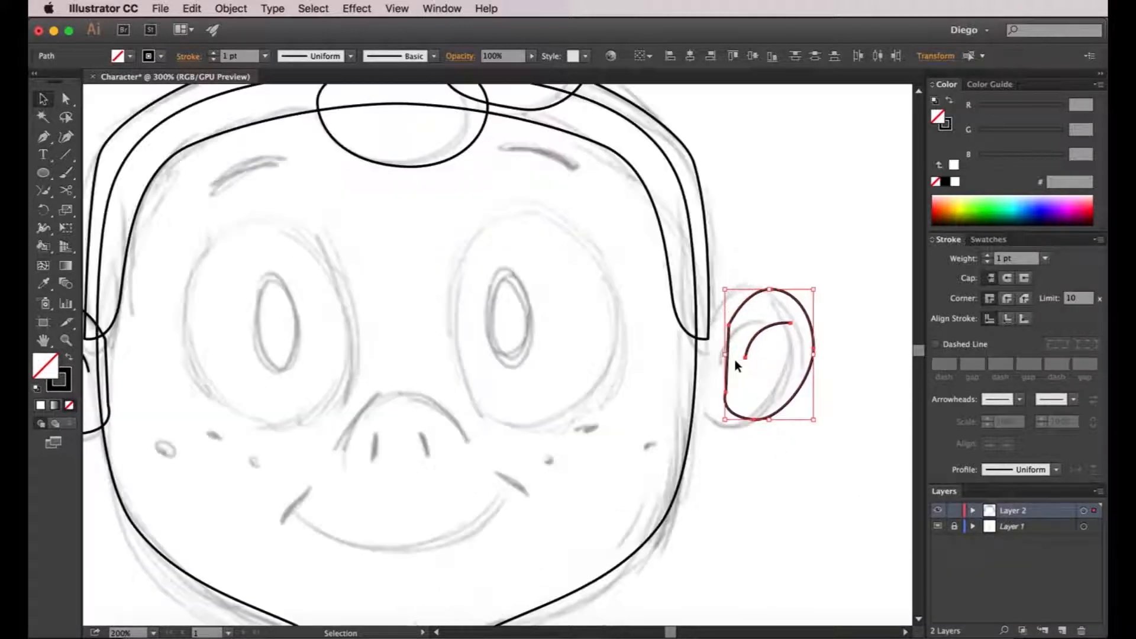
pyautogui.moveTo(728, 333); pyautogui.dragTo(662, 340)
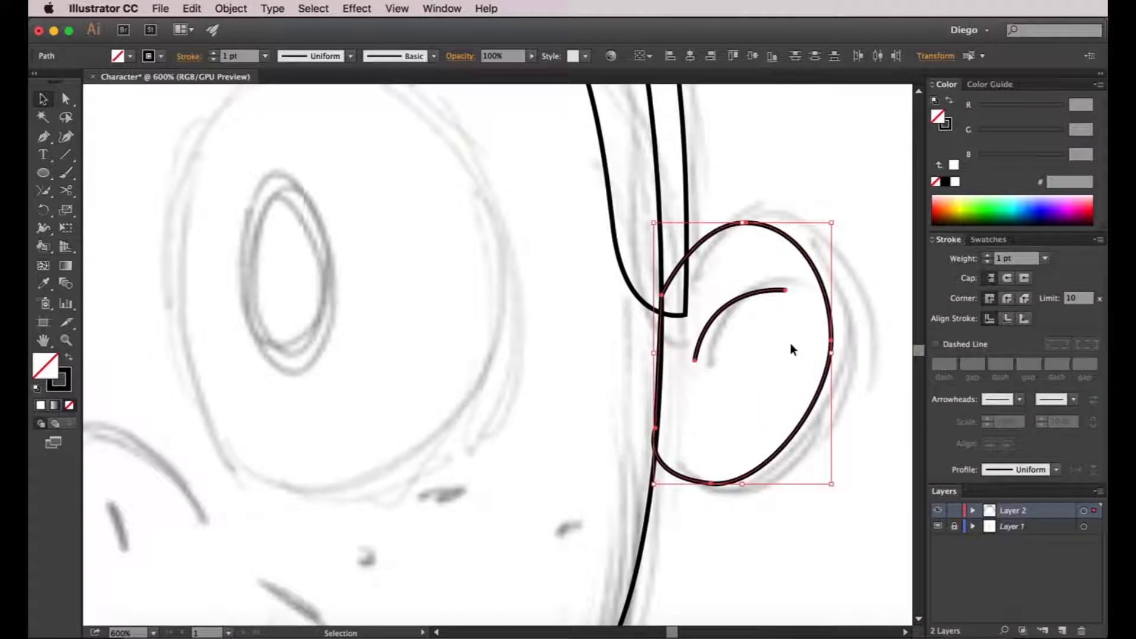
pyautogui.click(874, 347)
# Step: Draw an ellipse about 77 × 99 pt over the sketched left eye
pyautogui.press('super+0')
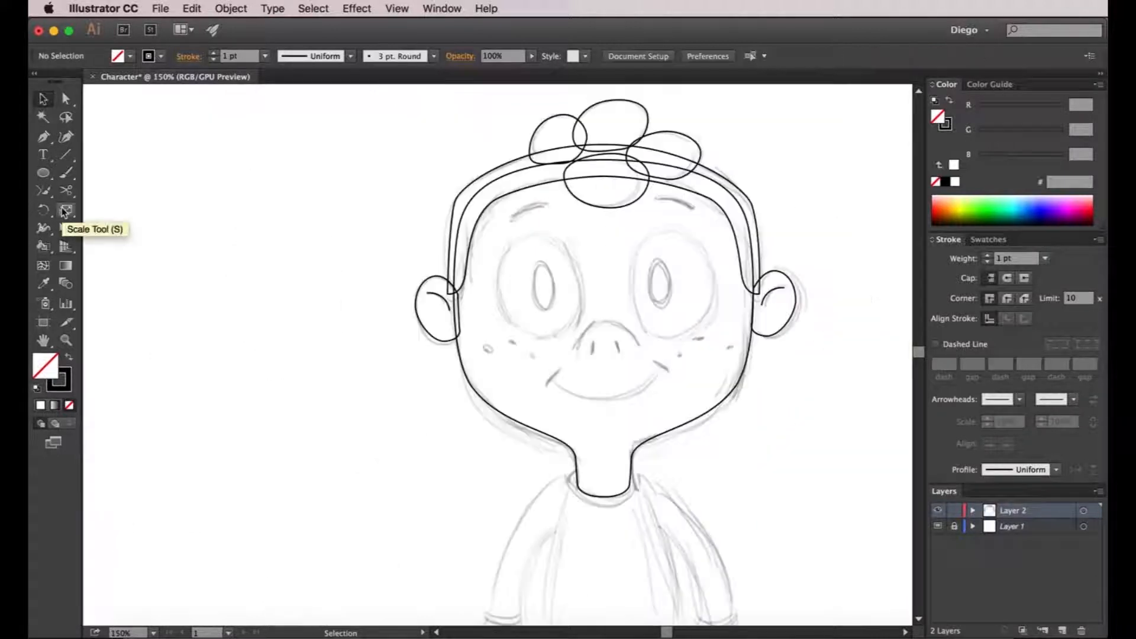
pyautogui.click(42, 172)
pyautogui.moveTo(495, 231); pyautogui.dragTo(581, 341)
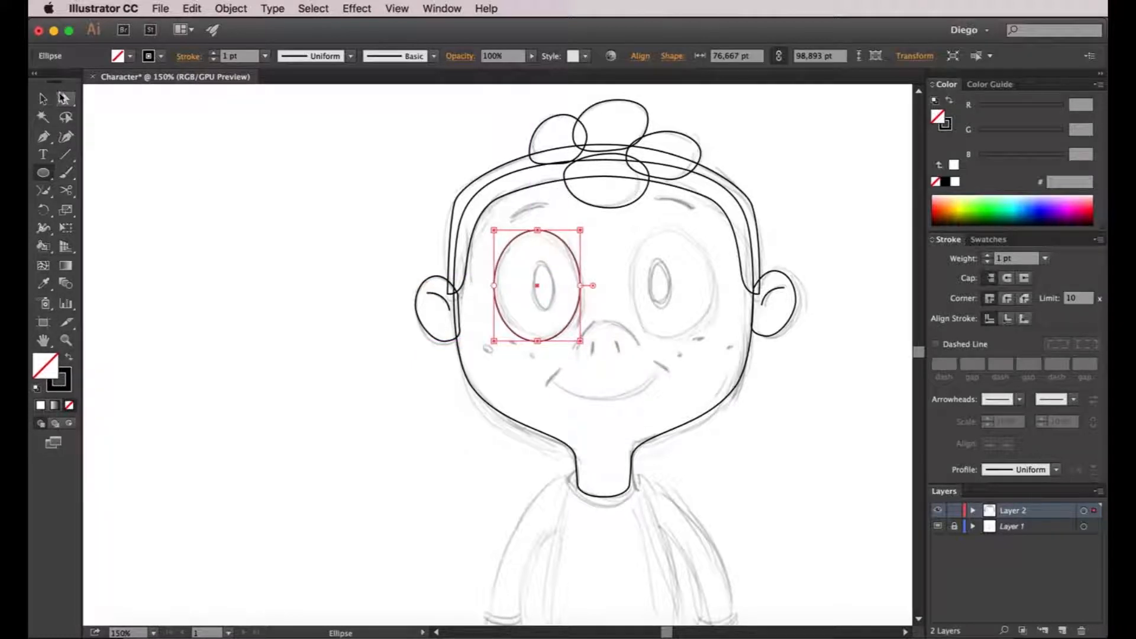
# Step: Adjust the left eye ellipse's anchors and handles to form a slightly slanted oval following the sketch, and deselect it
pyautogui.press('a')
pyautogui.press('super+plus')
pyautogui.press('super+plus')
pyautogui.moveTo(503, 381); pyautogui.dragTo(518, 367)
pyautogui.moveTo(589, 269); pyautogui.dragTo(589, 263)
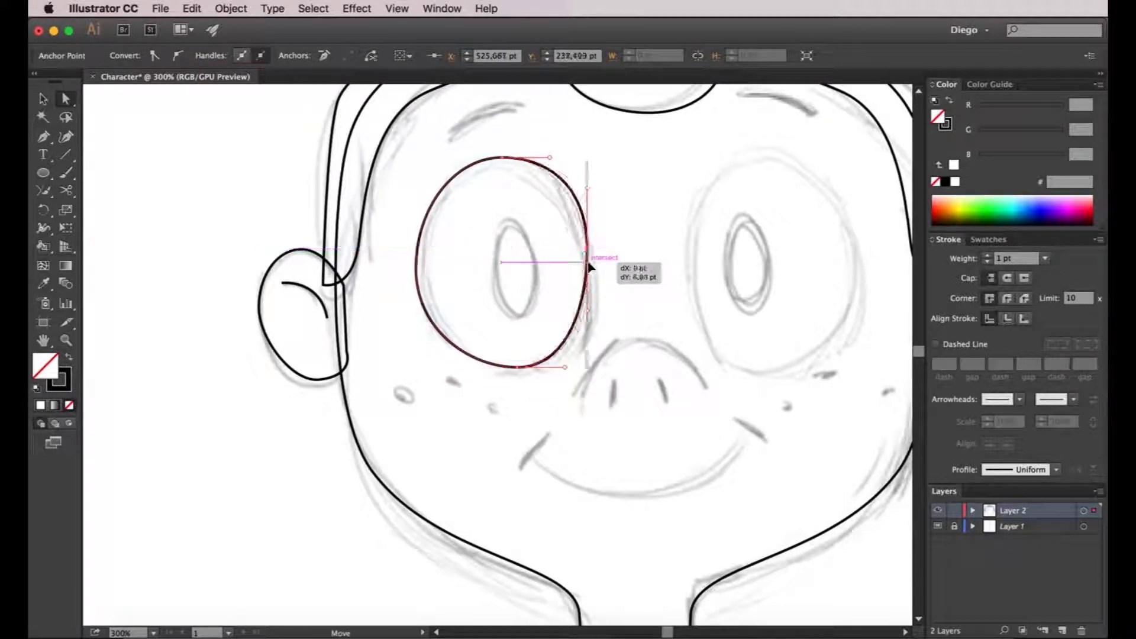
pyautogui.moveTo(587, 188); pyautogui.dragTo(579, 188)
pyautogui.moveTo(416, 268); pyautogui.dragTo(424, 269)
pyautogui.moveTo(521, 159); pyautogui.dragTo(538, 161)
pyautogui.click(591, 165)
pyautogui.press('super+minus')
pyautogui.moveTo(624, 201); pyautogui.dragTo(560, 246)
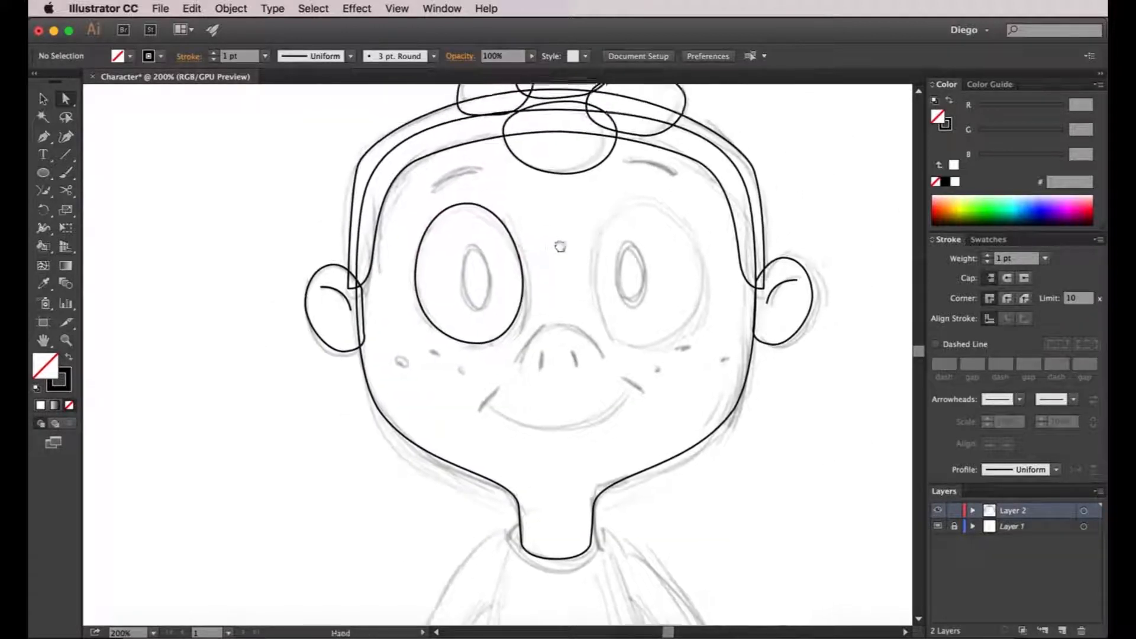
pyautogui.press('v')
pyautogui.click(502, 223)
pyautogui.click(566, 244)
# Step: Draw an ellipse about 19 × 44.5 pt over the left eye's pupil and tilt it slightly to match the sketch
pyautogui.press('space')
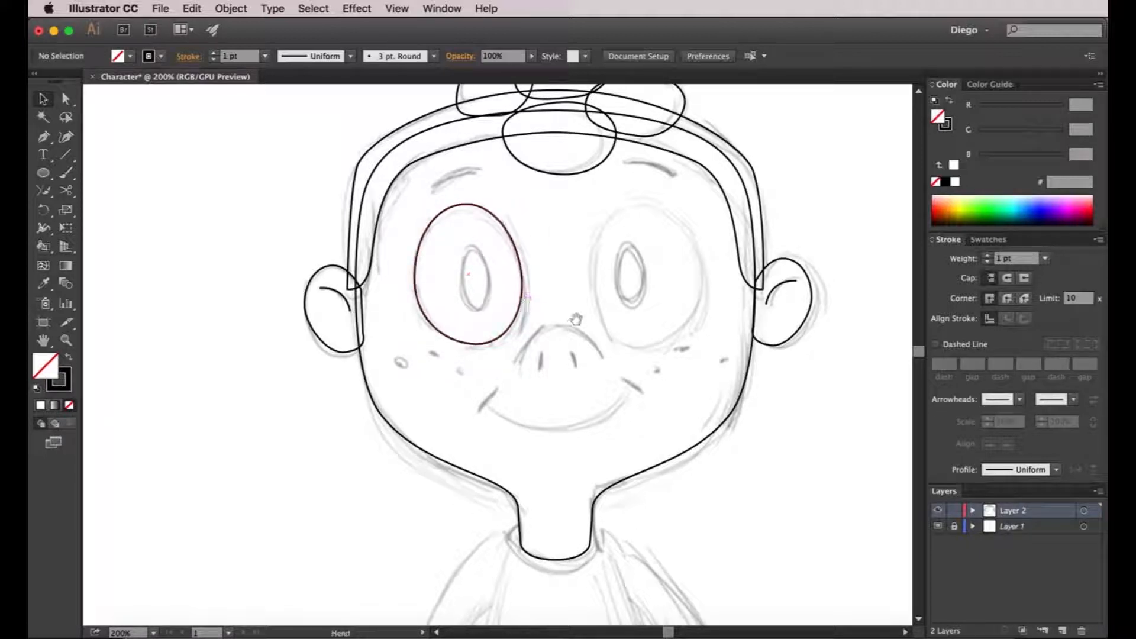
pyautogui.moveTo(575, 320); pyautogui.dragTo(551, 322)
pyautogui.scroll(1, 478, 300)
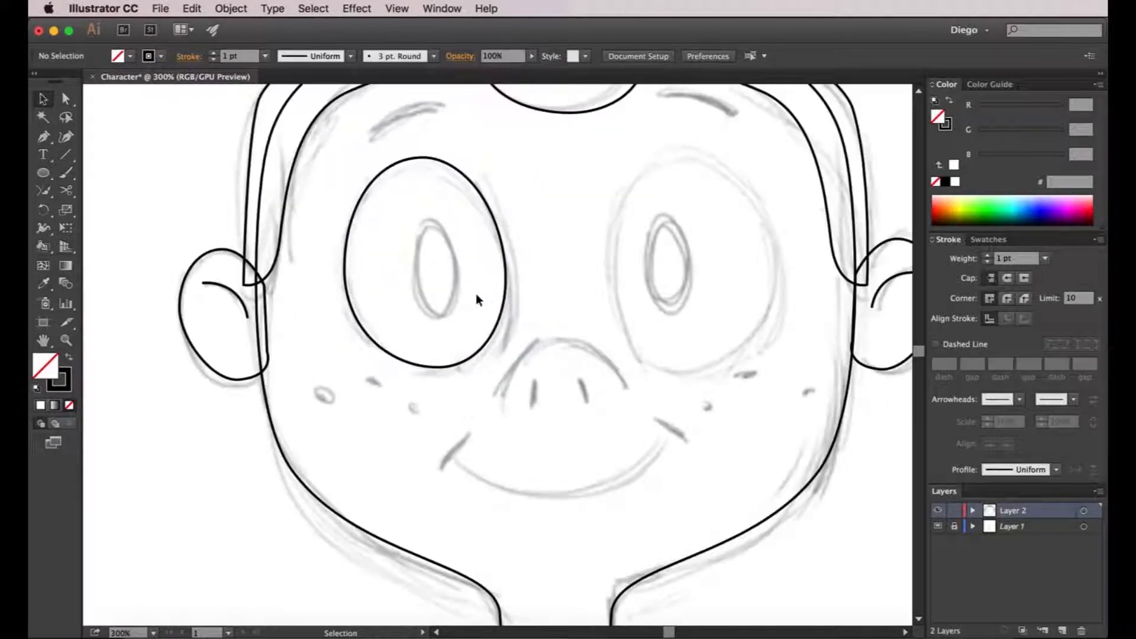
pyautogui.click(43, 172)
pyautogui.scroll(2, 503, 266)
pyautogui.moveTo(327, 167); pyautogui.dragTo(408, 364)
pyautogui.hscroll(-2, 398, 355)
pyautogui.press('v')
# Step: Select the pupil's two side anchors and nudge them down so the shape is narrower at the top than at the base
pyautogui.press('a')
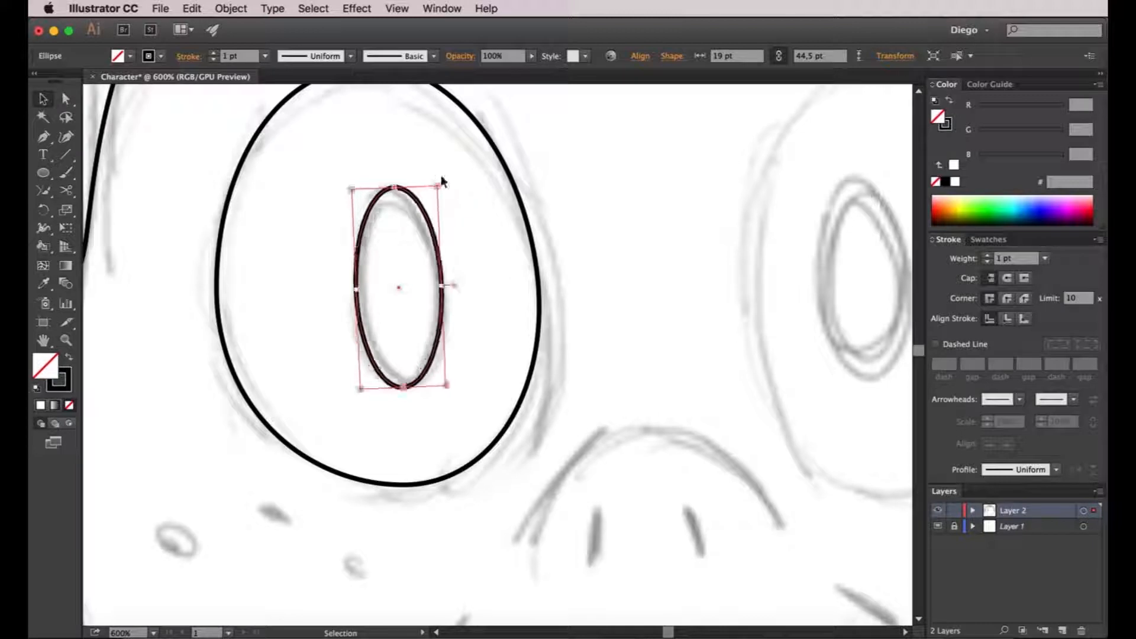
pyautogui.click(314, 274)
pyautogui.moveTo(299, 271); pyautogui.dragTo(477, 312)
pyautogui.scroll(1, 444, 286)
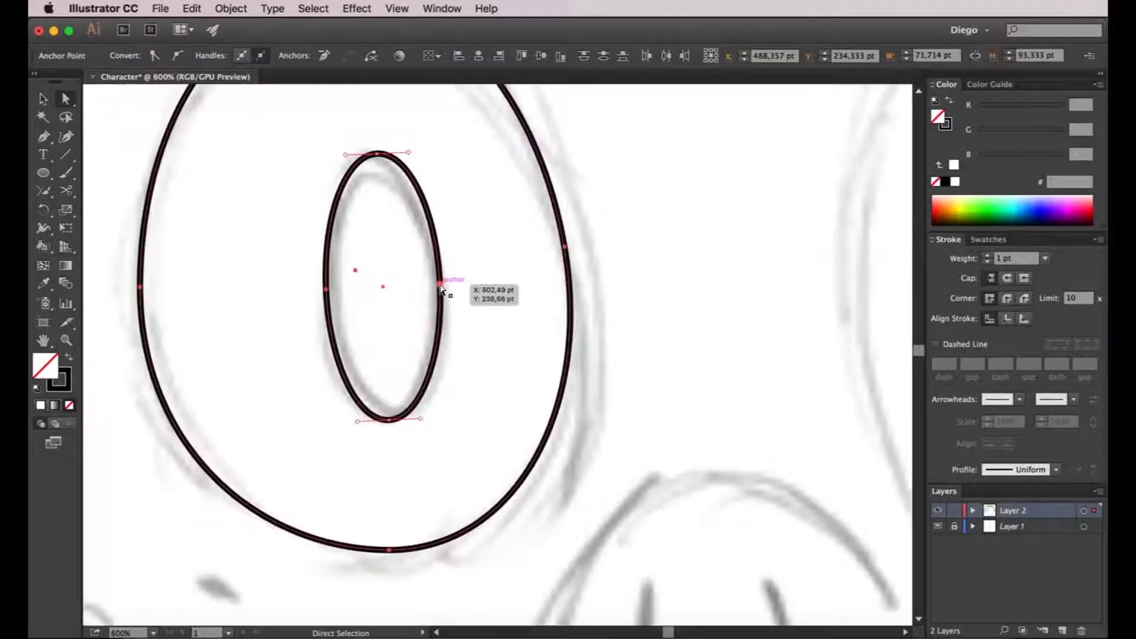
pyautogui.moveTo(289, 278); pyautogui.dragTo(490, 329)
pyautogui.press('Down')
pyautogui.press('Down')
pyautogui.press('Down')
pyautogui.scroll(-3, 477, 322)
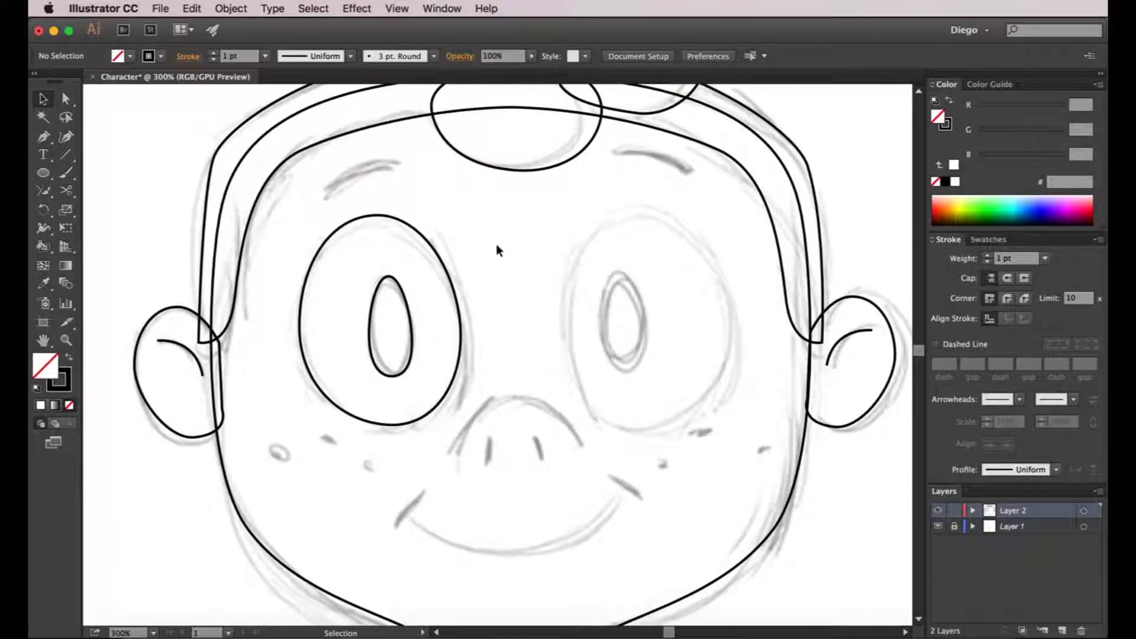
# Step: Duplicate the left eye and its pupil over the sketched right eye and reflect the copy across the vertical axis
pyautogui.moveTo(369, 354); pyautogui.dragTo(312, 397)
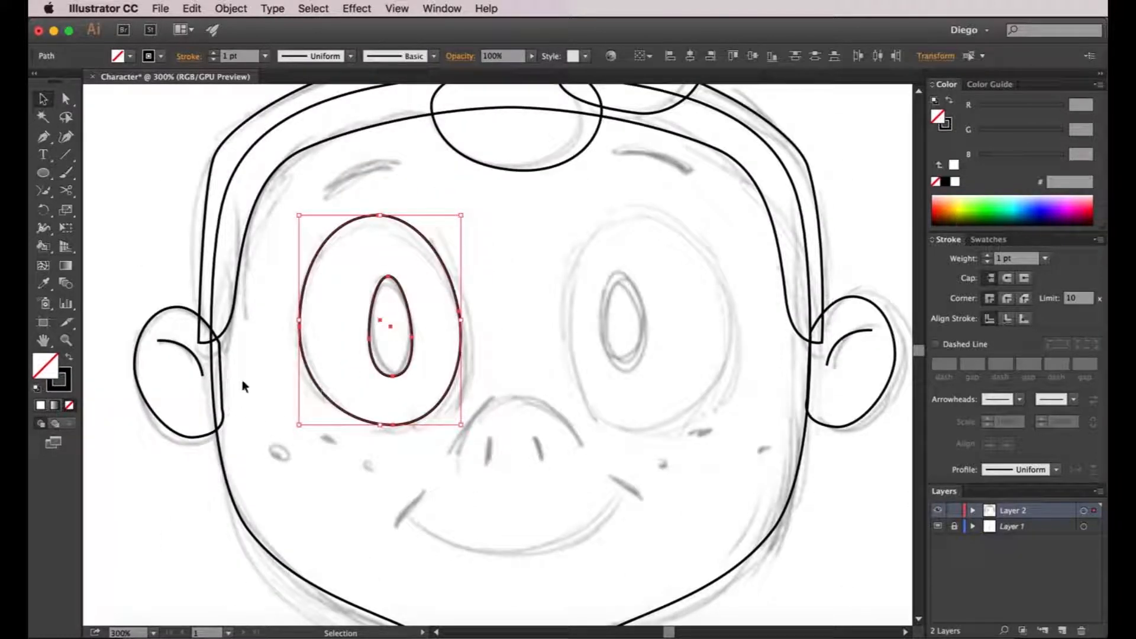
pyautogui.moveTo(379, 298); pyautogui.dragTo(646, 296)
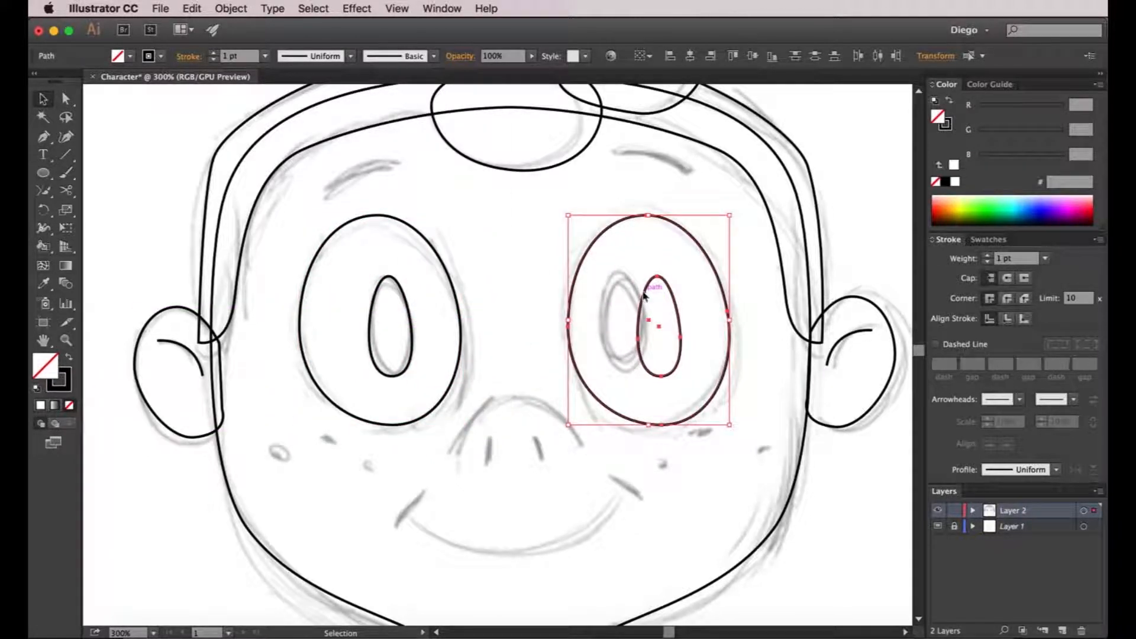
pyautogui.rightClick(645, 296)
pyautogui.moveTo(728, 468)
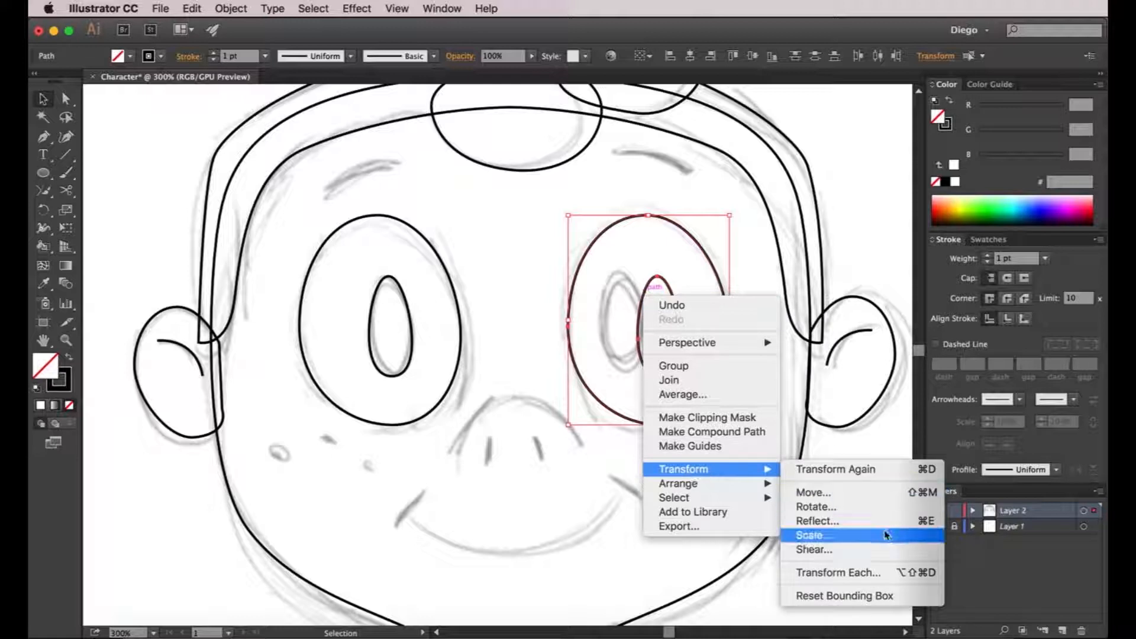
pyautogui.click(837, 521)
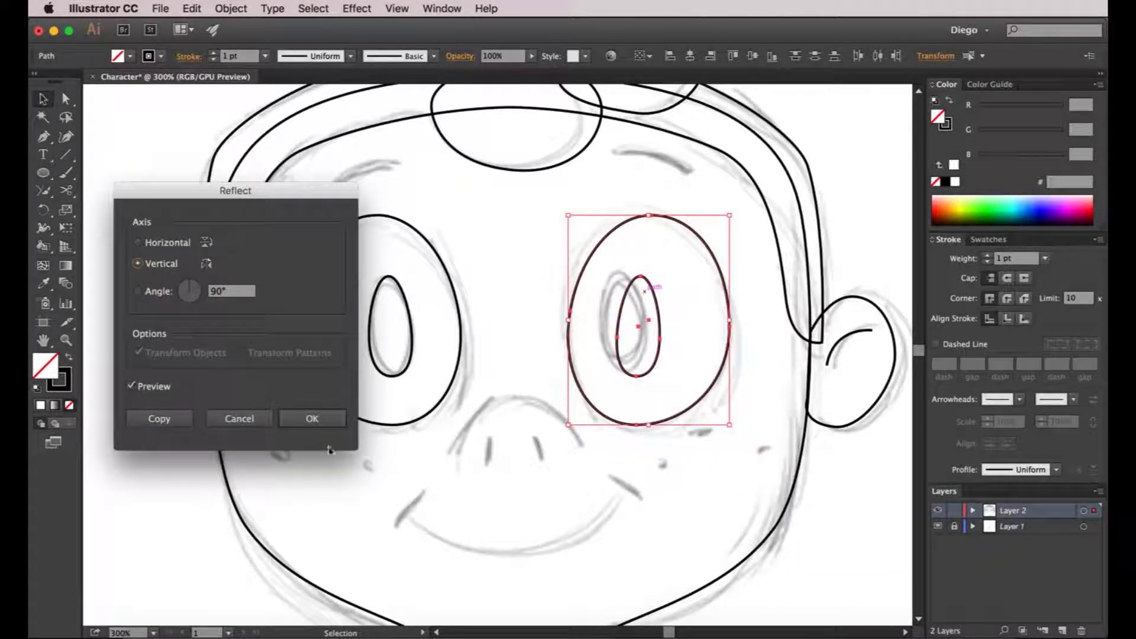
pyautogui.click(316, 418)
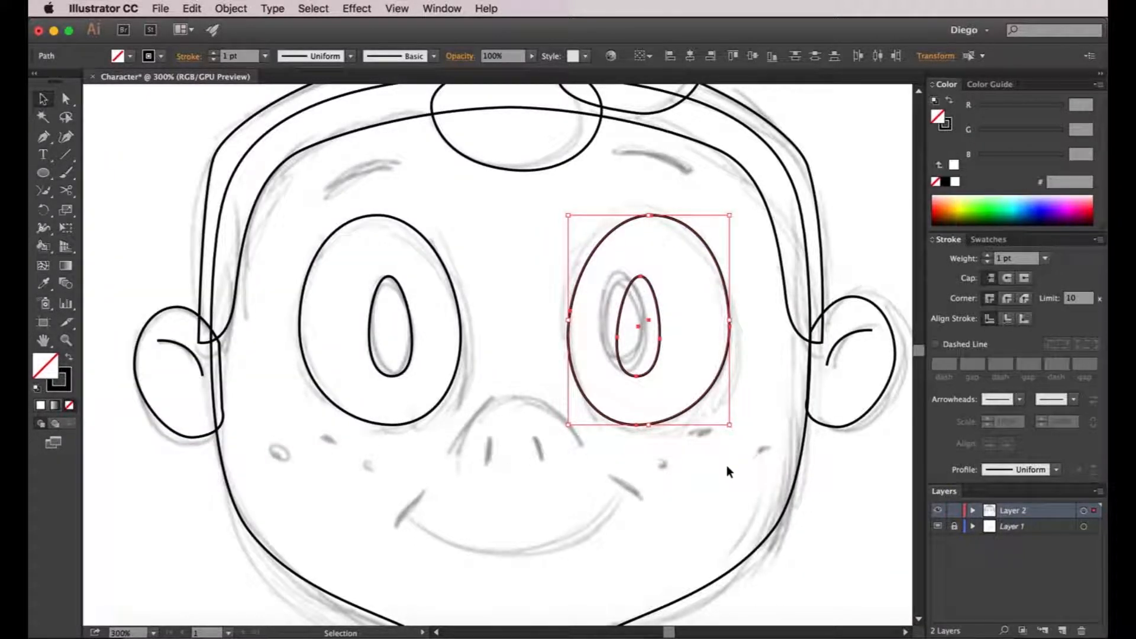
pyautogui.click(714, 483)
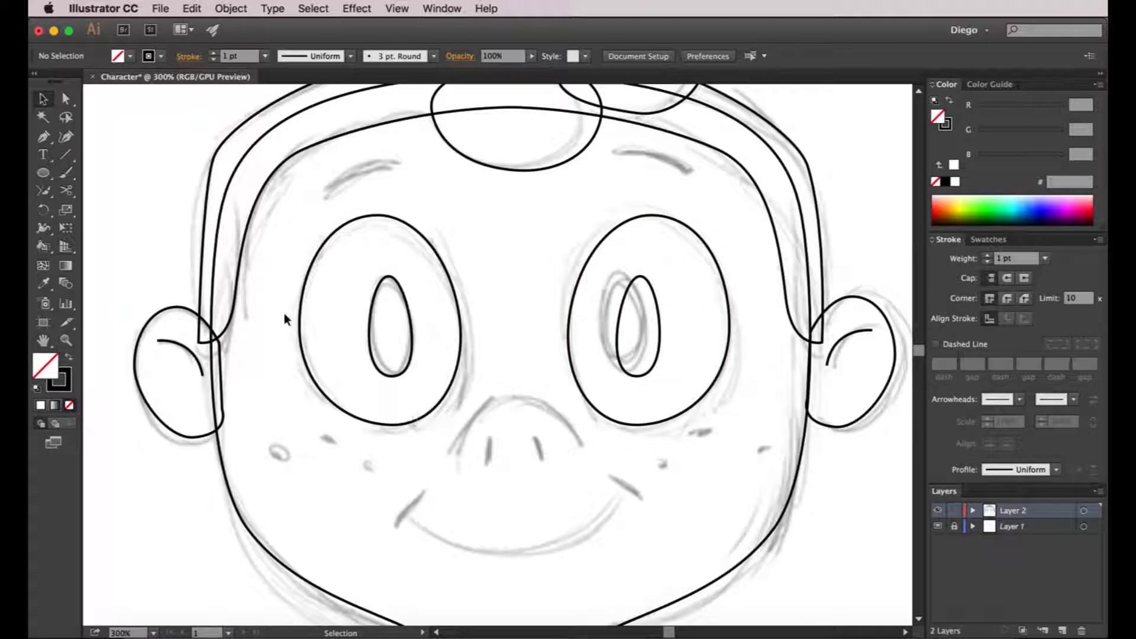
# Step: Group both eyes together with their pupils
pyautogui.moveTo(278, 209); pyautogui.dragTo(745, 447)
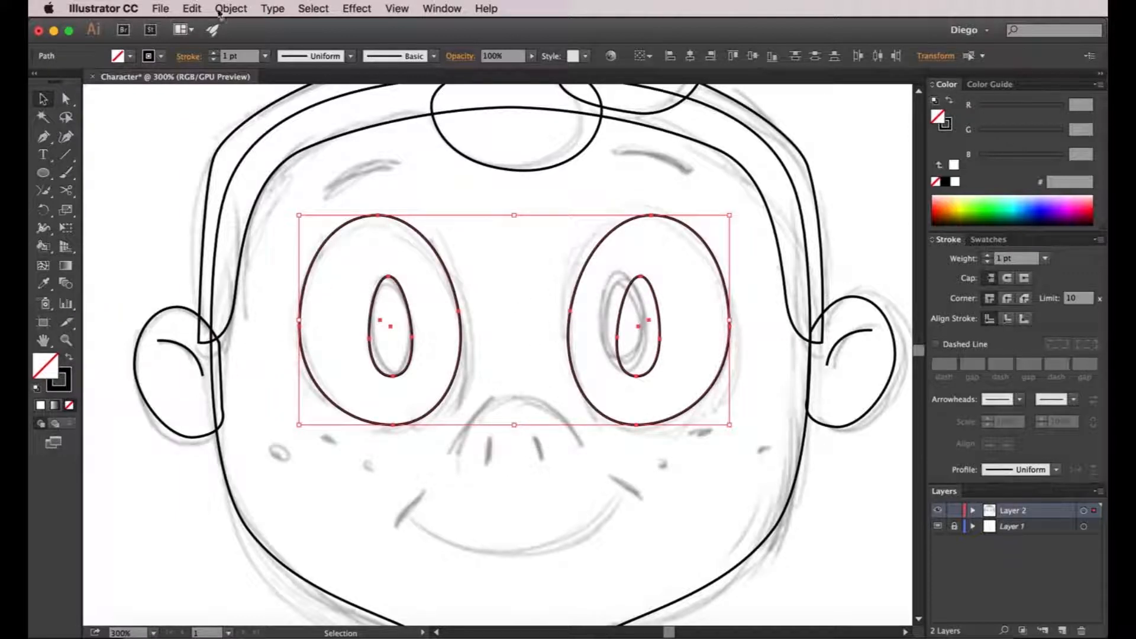
pyautogui.click(244, 9)
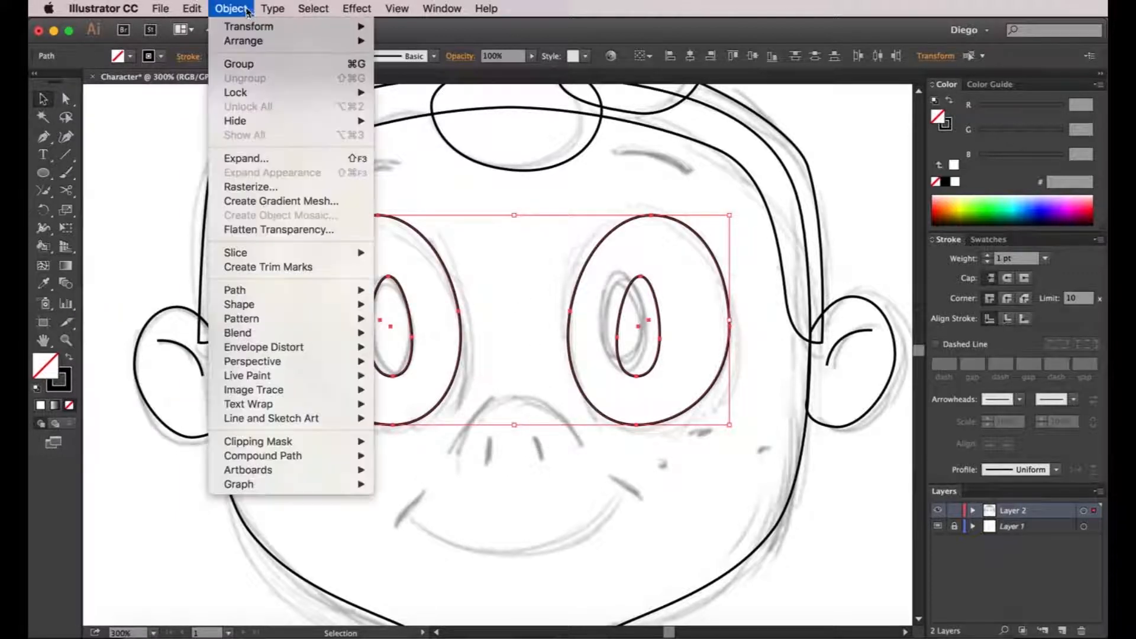
pyautogui.click(264, 65)
# Step: Group the left and right ears together with their inner curves, and deselect them
pyautogui.moveTo(127, 264); pyautogui.dragTo(183, 397)
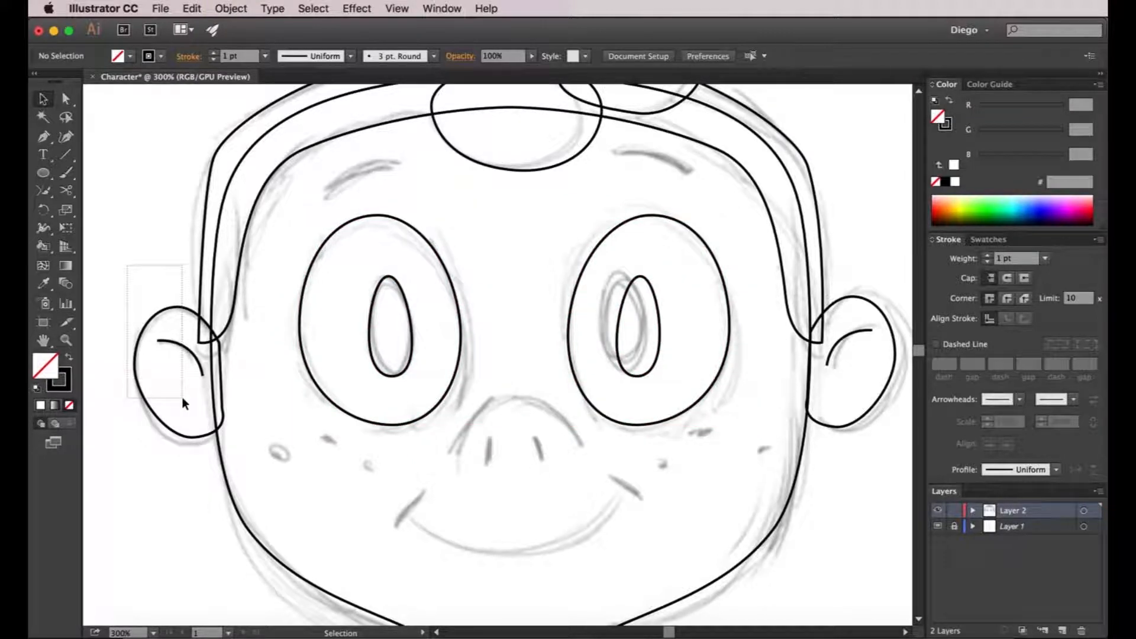
pyautogui.moveTo(183, 396); pyautogui.dragTo(183, 396)
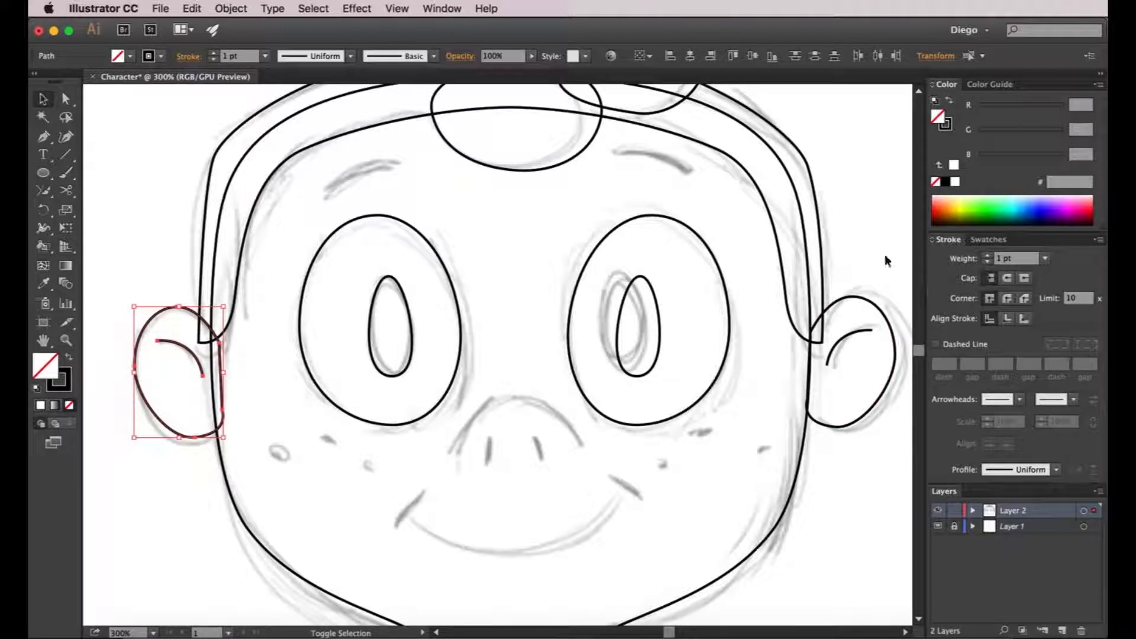
pyautogui.moveTo(889, 242); pyautogui.dragTo(844, 419)
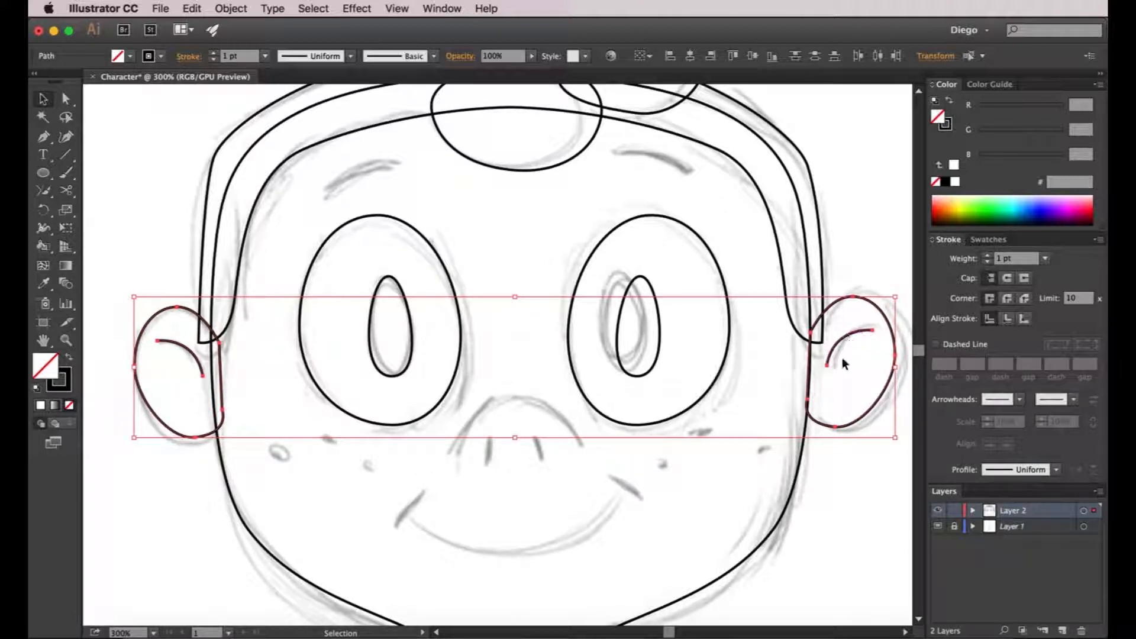
pyautogui.click(235, 9)
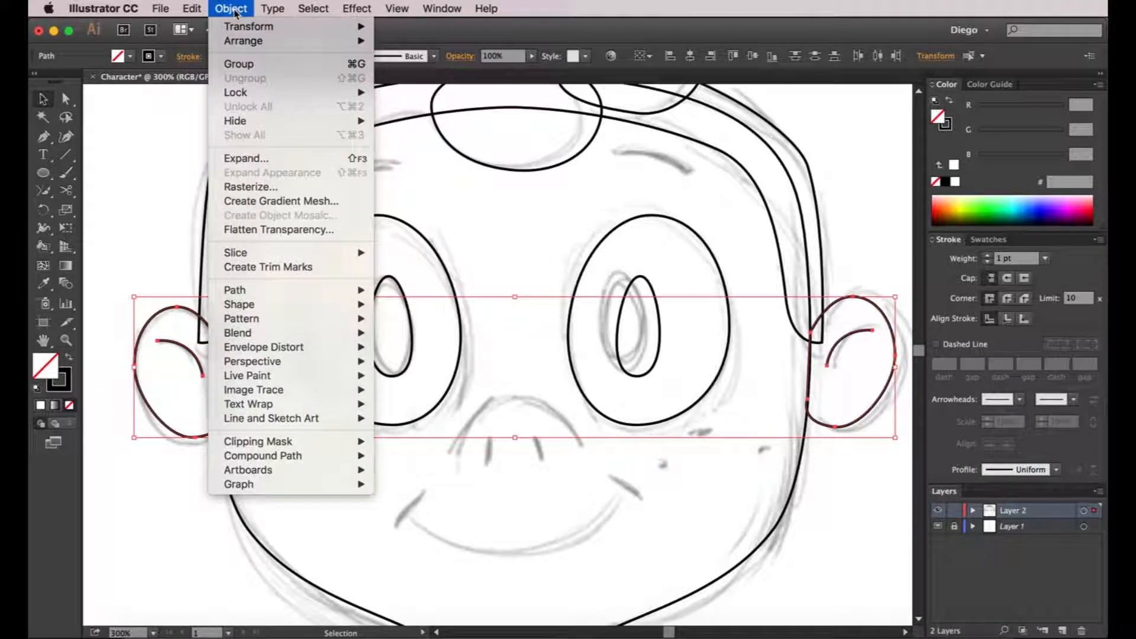
pyautogui.click(239, 63)
pyautogui.click(177, 171)
# Step: Group the four rounded hair curls on top of the head, and deselect them
pyautogui.scroll(-2, 332, 279)
pyautogui.scroll(2, 335, 287)
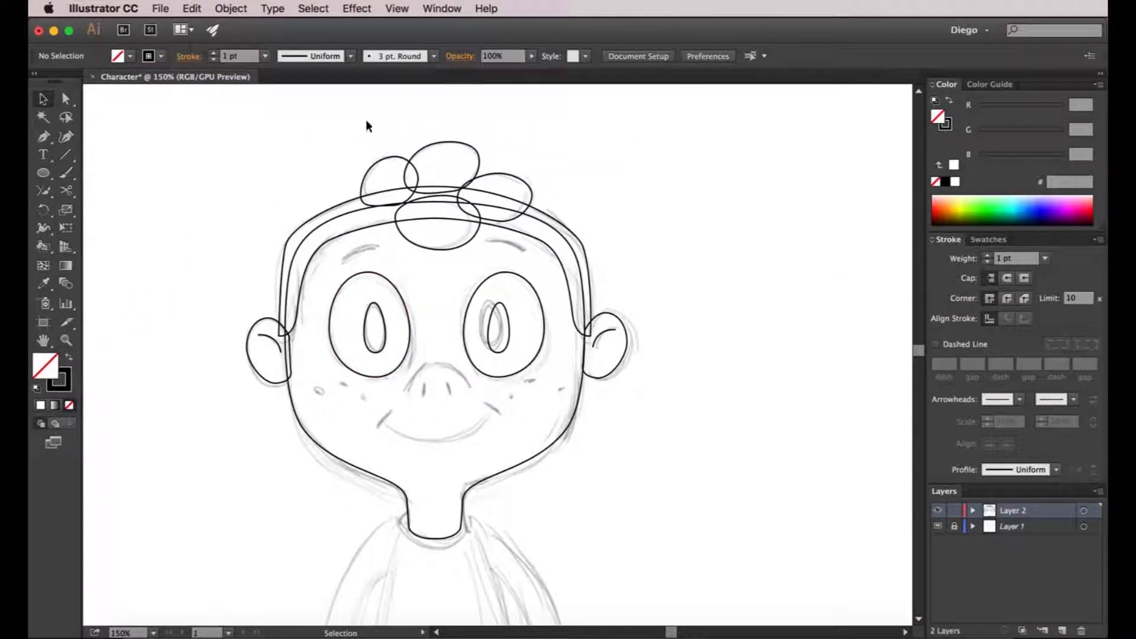
pyautogui.moveTo(434, 154); pyautogui.dragTo(525, 183)
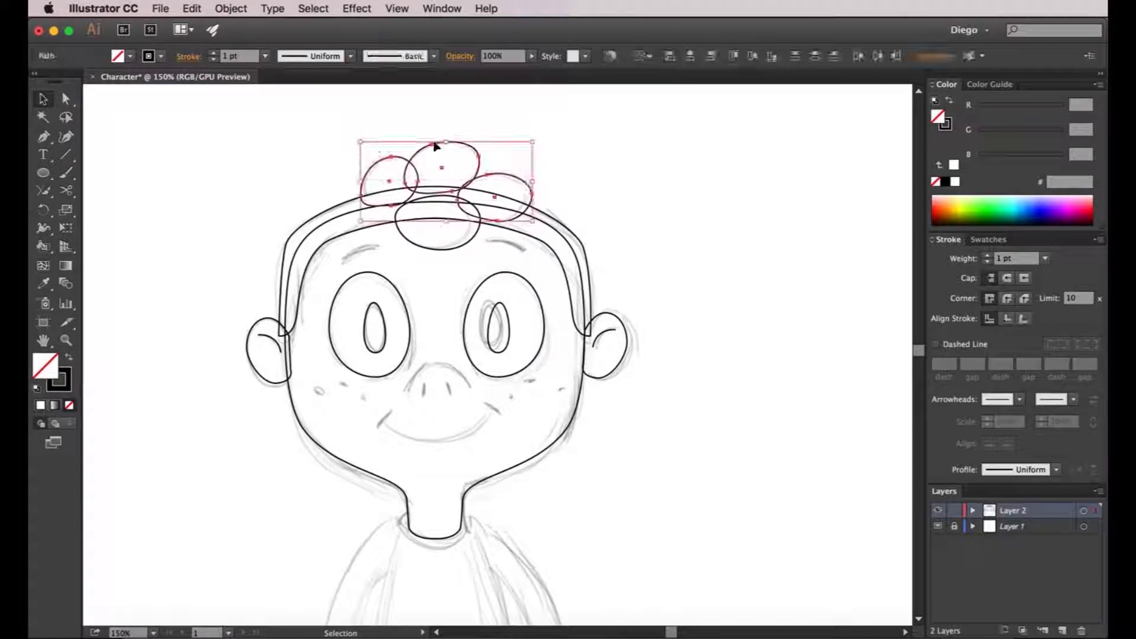
pyautogui.keyDown('shift'); pyautogui.click(470, 246); pyautogui.keyUp('shift')
pyautogui.click(242, 9)
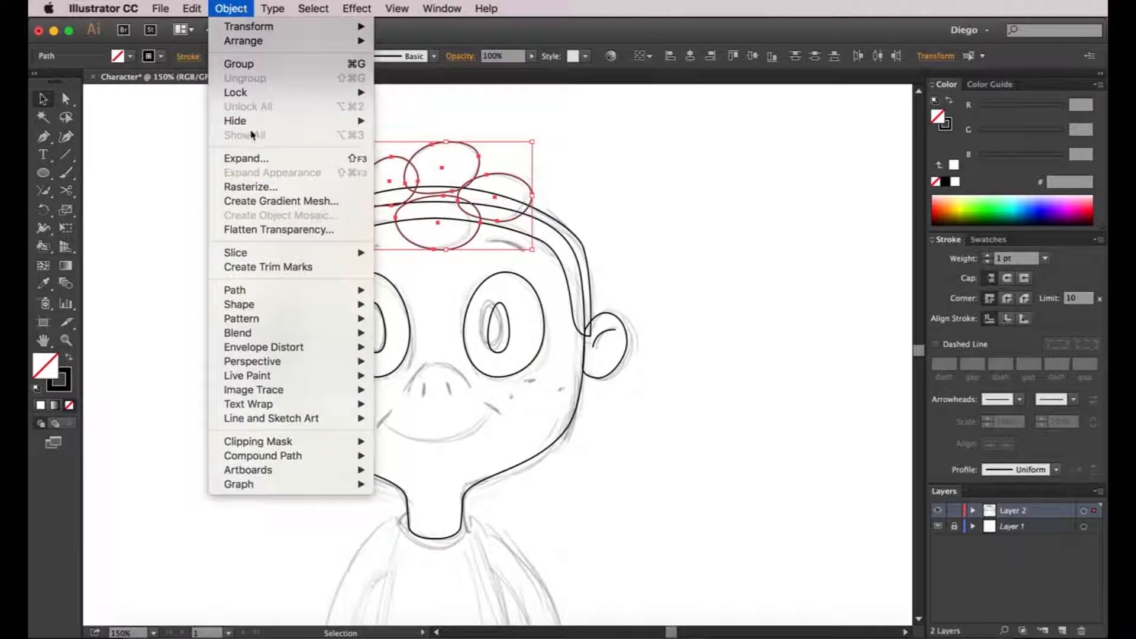
pyautogui.click(240, 64)
pyautogui.click(245, 176)
# Step: Align all the head shapes to their horizontal center, relative to the selection, and deselect them
pyautogui.moveTo(225, 111); pyautogui.dragTo(663, 556)
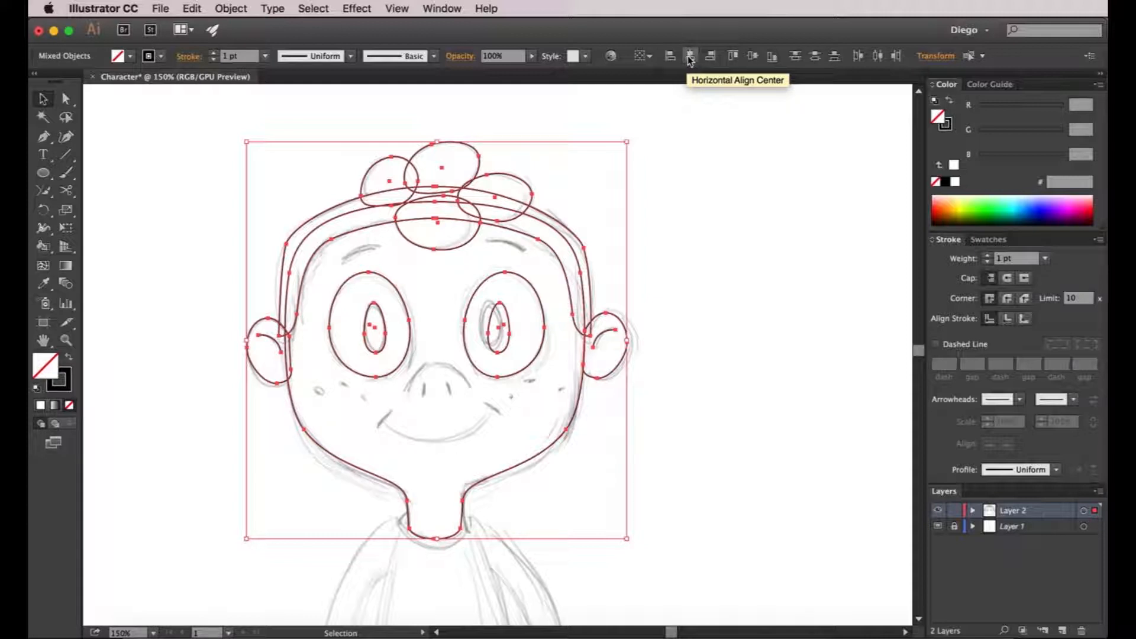
pyautogui.click(642, 60)
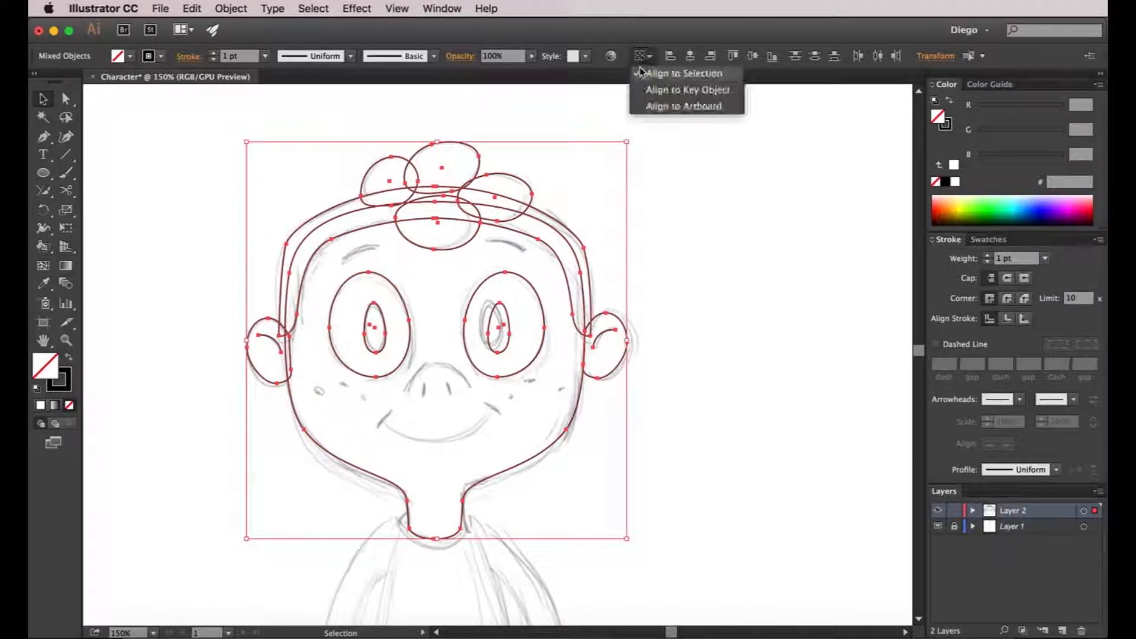
pyautogui.click(677, 43)
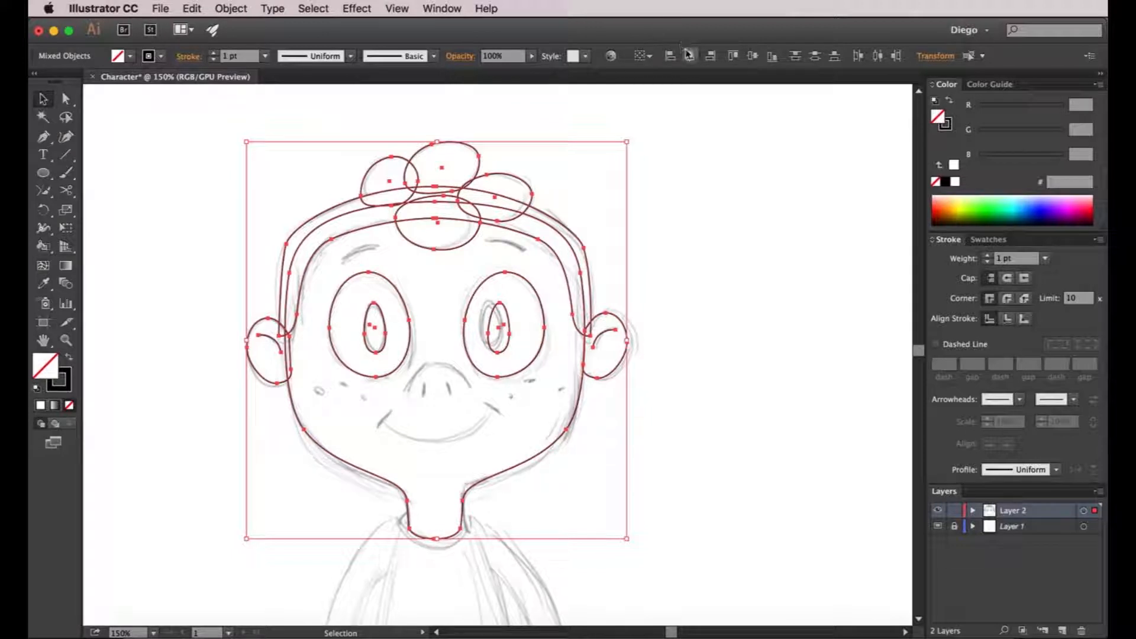
pyautogui.click(689, 56)
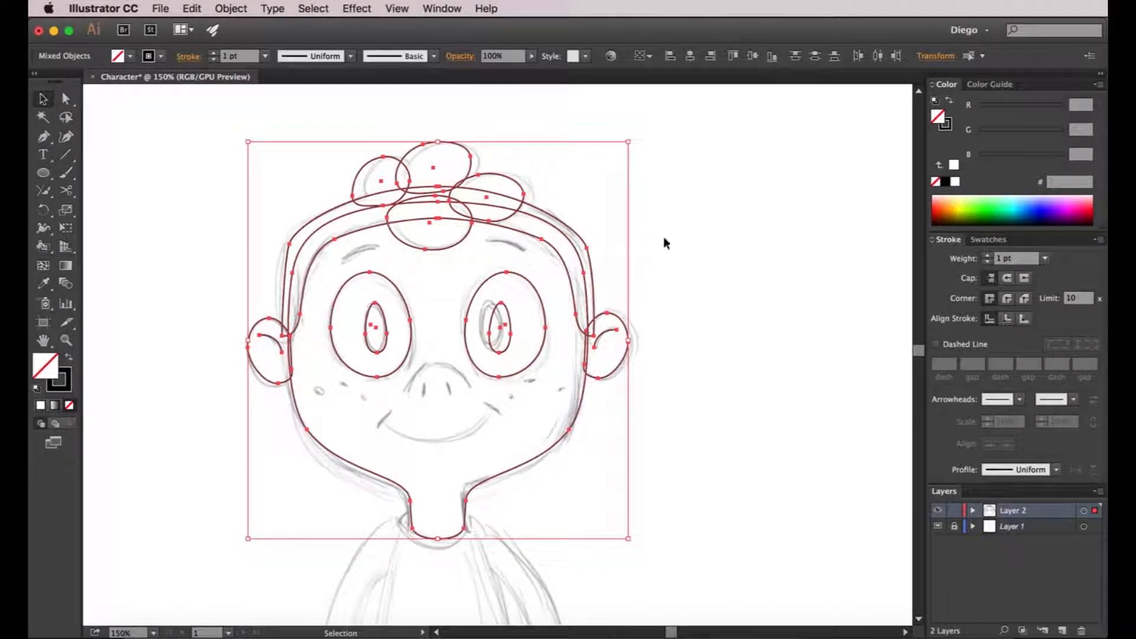
pyautogui.click(686, 234)
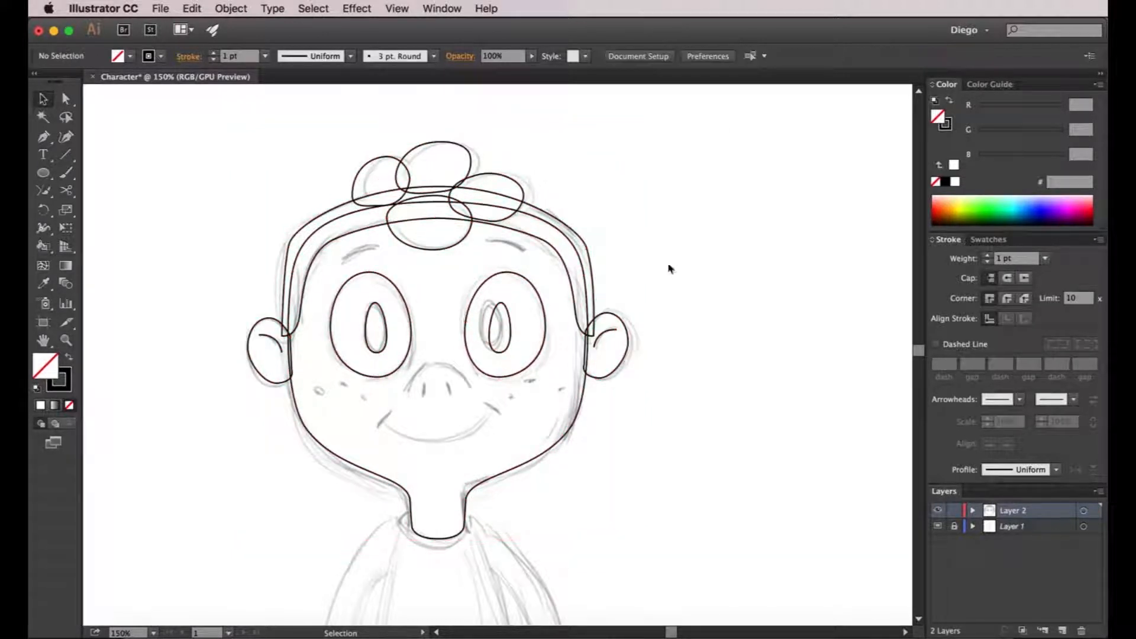
# Step: Nudge the hair curl group to the right to fit the sketch again, and deselect it
pyautogui.click(471, 161)
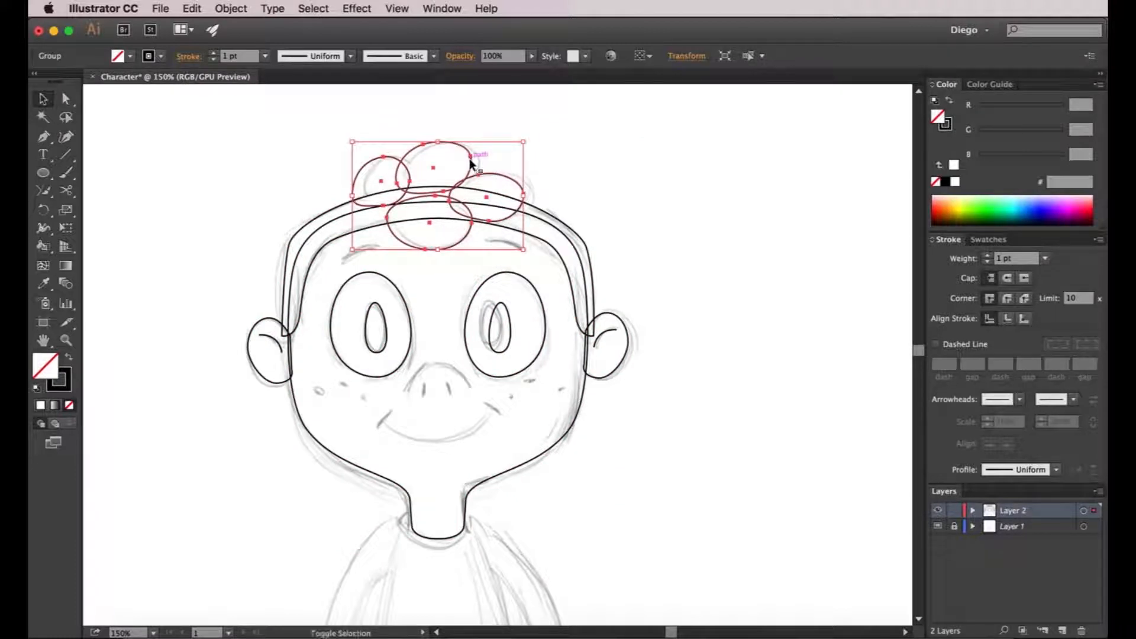
pyautogui.hotkey('shift', 'Right')
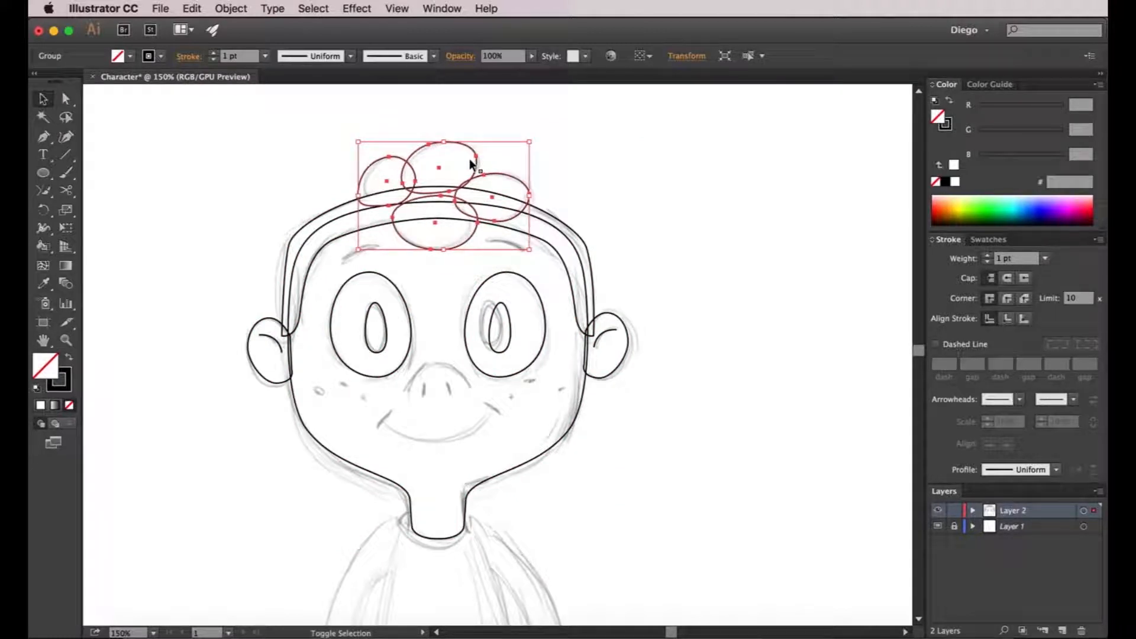
pyautogui.press('Right')
pyautogui.press('Right')
pyautogui.press('Right')
pyautogui.press('Right')
pyautogui.press('Right')
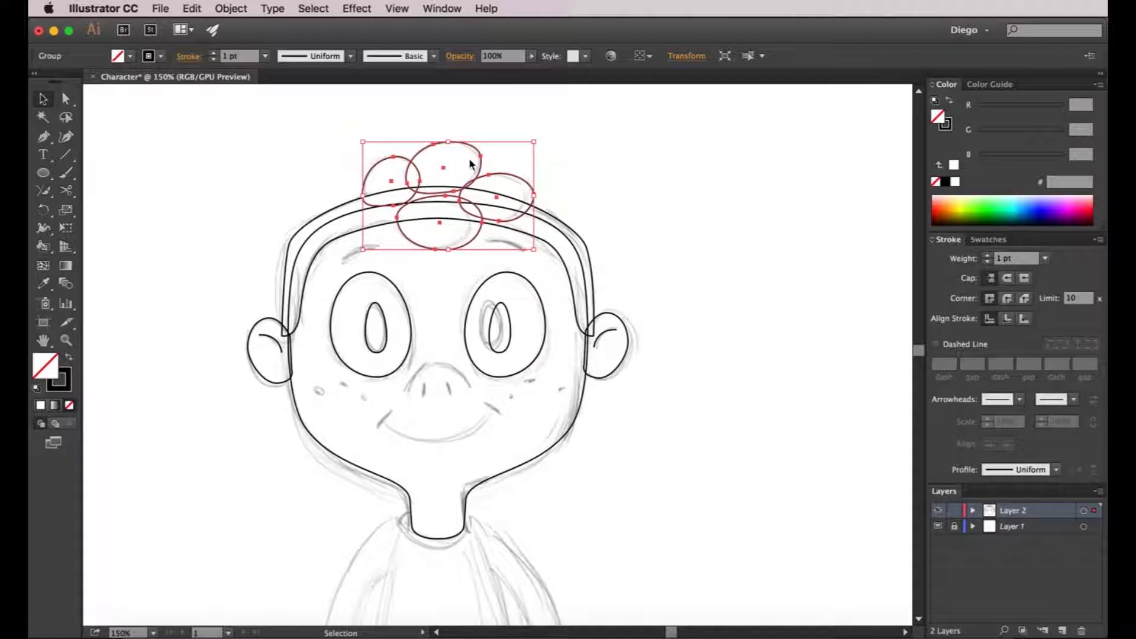
pyautogui.click(579, 166)
# Step: Draw the left eyebrow as an open curved path over the sketch with the Pen tool
pyautogui.press('super+equal')
pyautogui.press('super+equal')
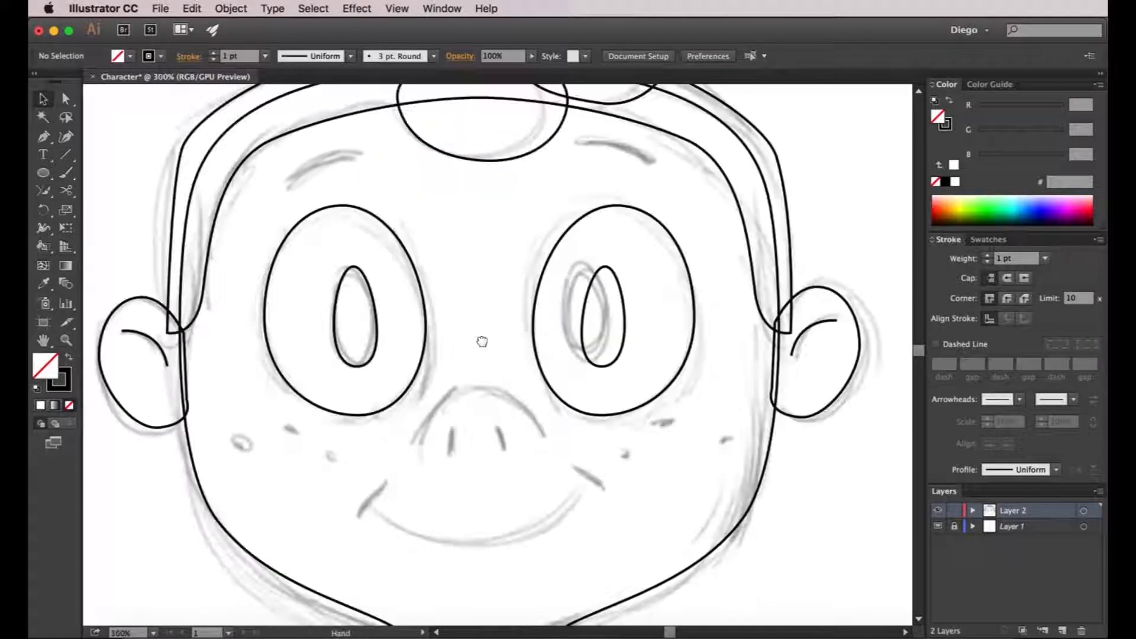
pyautogui.click(44, 136)
pyautogui.click(284, 183)
pyautogui.moveTo(368, 156); pyautogui.dragTo(416, 174)
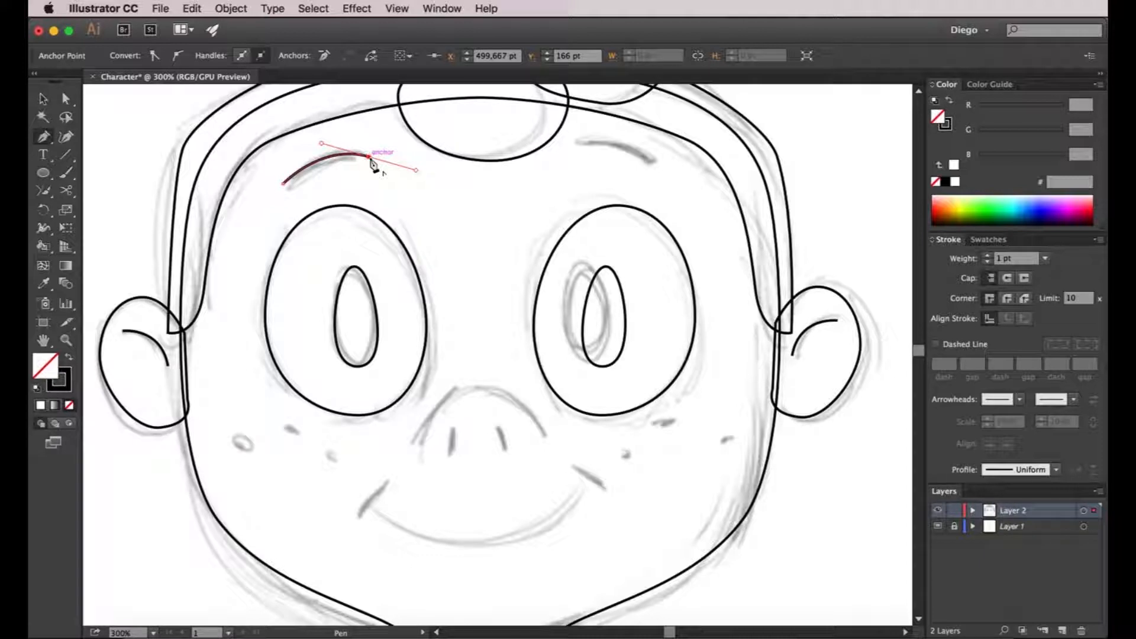
pyautogui.press('Return')
# Step: Draw the right eyebrow as an open curved path over the sketch, and deselect it
pyautogui.moveTo(578, 142); pyautogui.dragTo(681, 201)
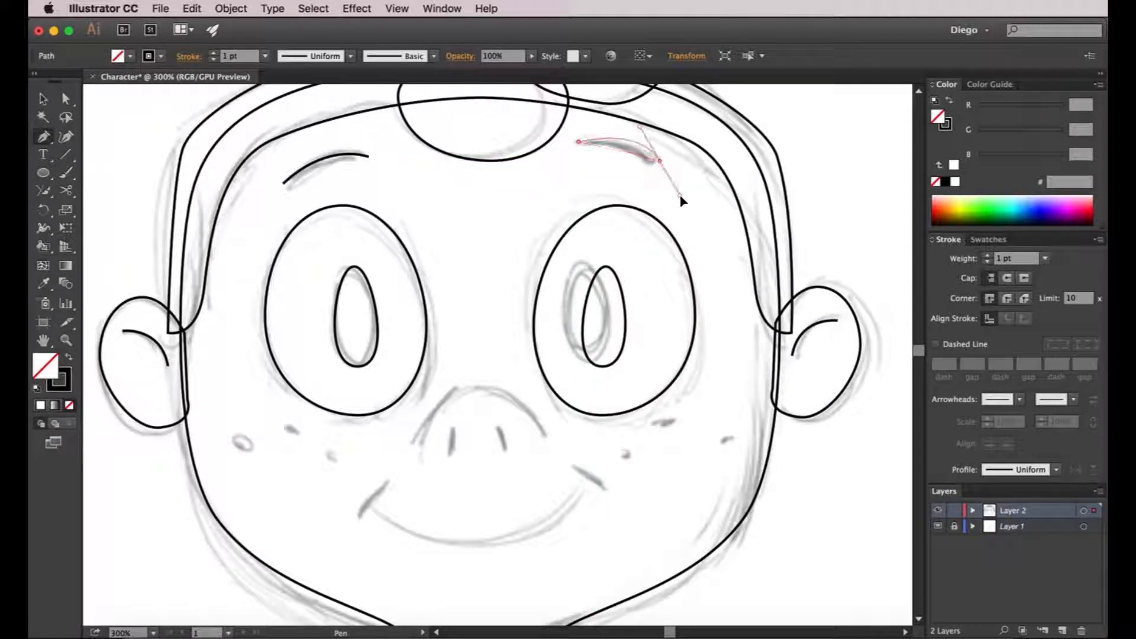
pyautogui.moveTo(683, 201)
pyautogui.mouseDown()
pyautogui.moveTo(680, 216)
pyautogui.moveTo(696, 203)
pyautogui.mouseUp()
pyautogui.press('super+shift+a')
pyautogui.press('a')
# Step: Trace the nose with the Pen tool as an open arch with two short nostril lines beneath it
pyautogui.press('super+minus')
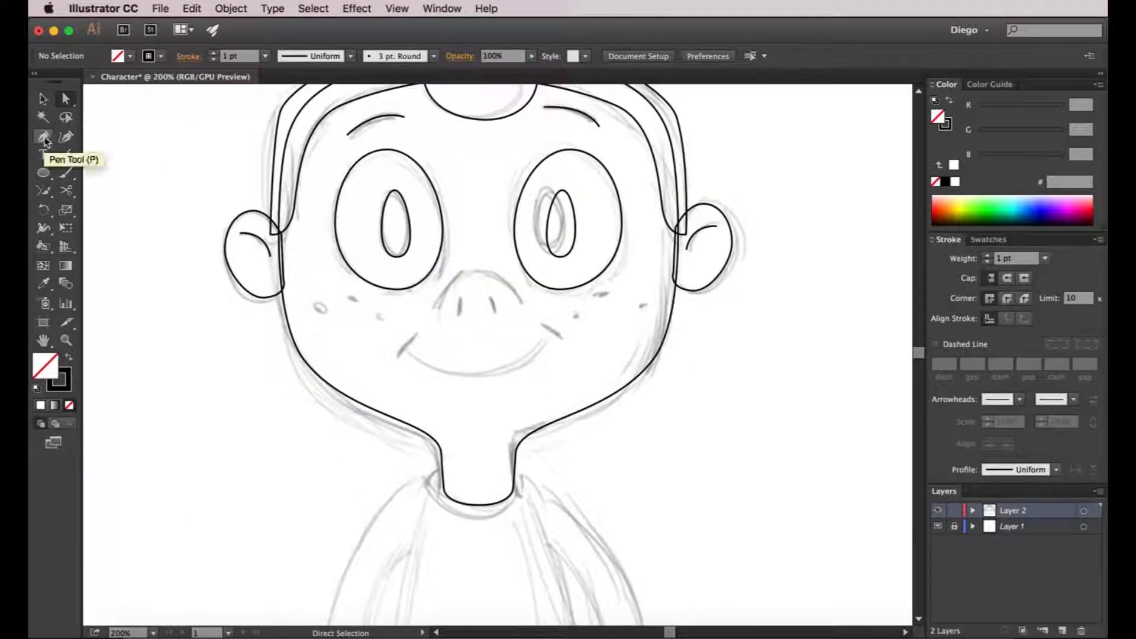
pyautogui.click(44, 138)
pyautogui.click(433, 306)
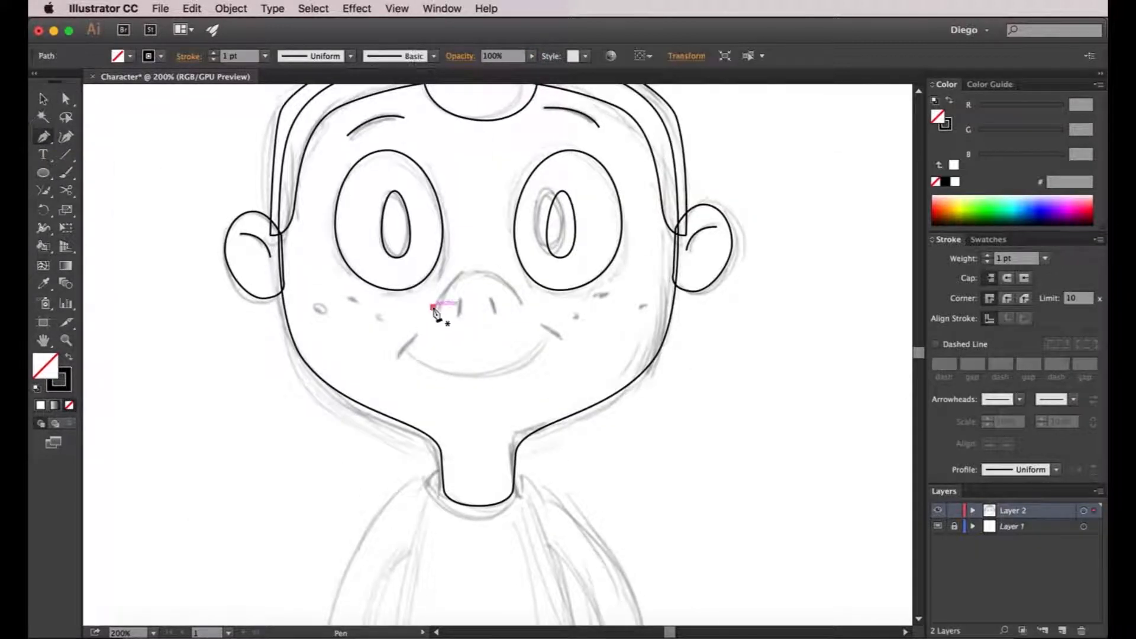
pyautogui.press('super+plus')
pyautogui.moveTo(488, 264); pyautogui.dragTo(549, 264)
pyautogui.click(574, 337)
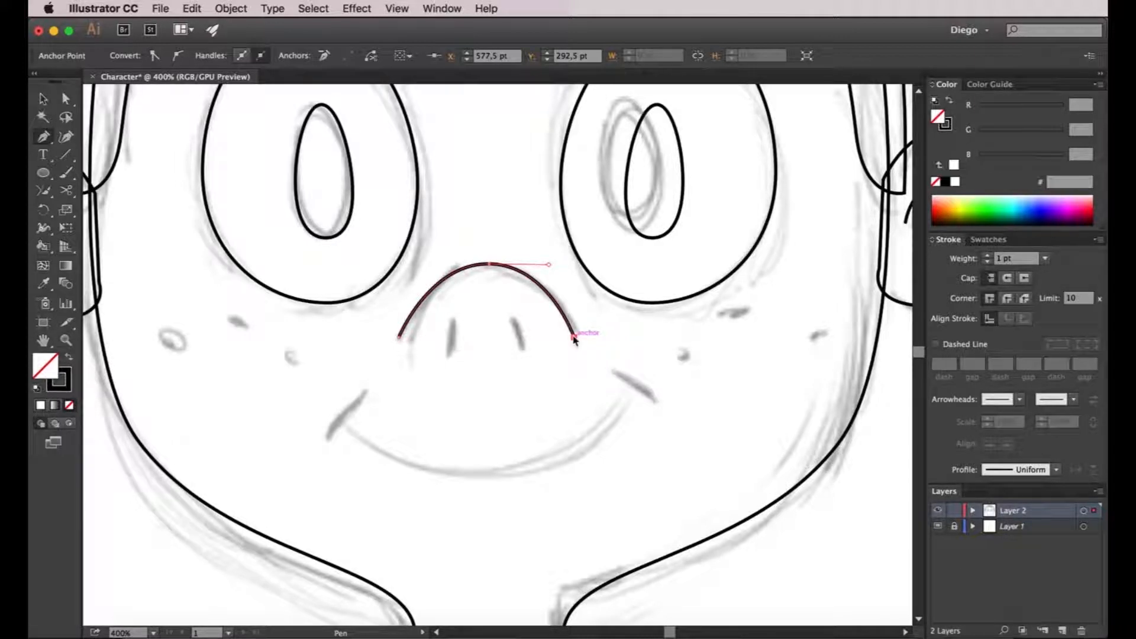
pyautogui.press('super+shift+a')
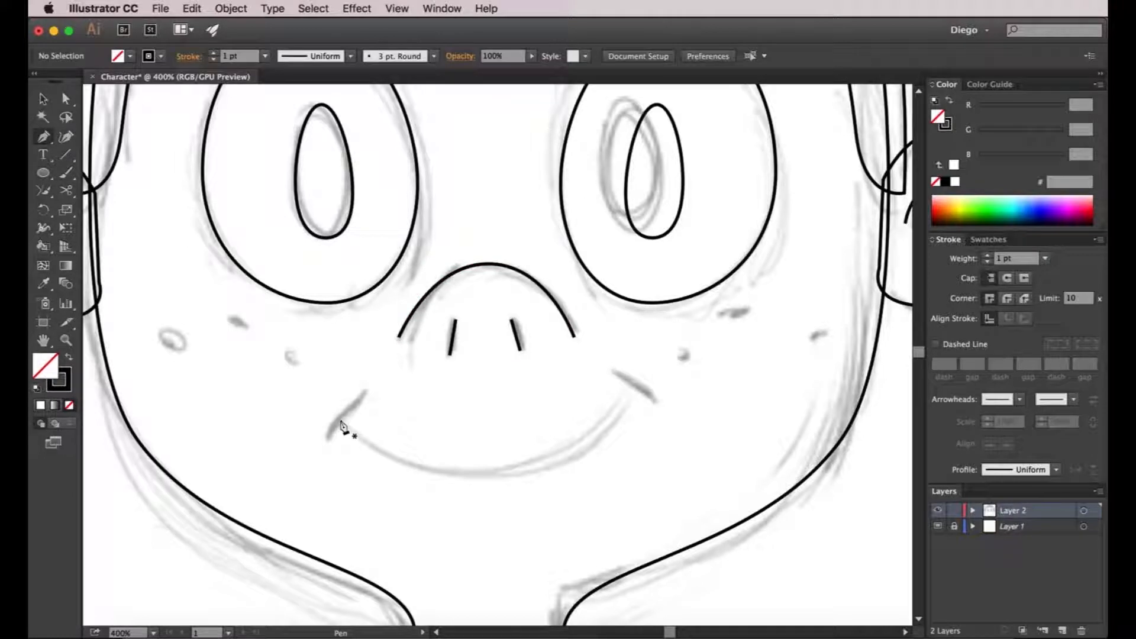
# Step: Draw the smile as an open curved path between the two sketched mouth corners, and deselect it
pyautogui.click(340, 422)
pyautogui.moveTo(486, 477); pyautogui.dragTo(586, 478)
pyautogui.moveTo(629, 385); pyautogui.dragTo(632, 365)
pyautogui.press('super+shift+a')
# Step: Draw a short curved crease across each corner of the mouth, following the sketch
pyautogui.click(363, 392)
pyautogui.moveTo(328, 440); pyautogui.dragTo(329, 468)
pyautogui.press('super+shift+a')
pyautogui.click(616, 370)
pyautogui.moveTo(653, 403); pyautogui.dragTo(663, 432)
# Step: Move the smile's right end anchor up to meet the right mouth crease, and deselect the path
pyautogui.press('a')
pyautogui.scroll(2, 653, 391)
pyautogui.moveTo(606, 381); pyautogui.dragTo(614, 374)
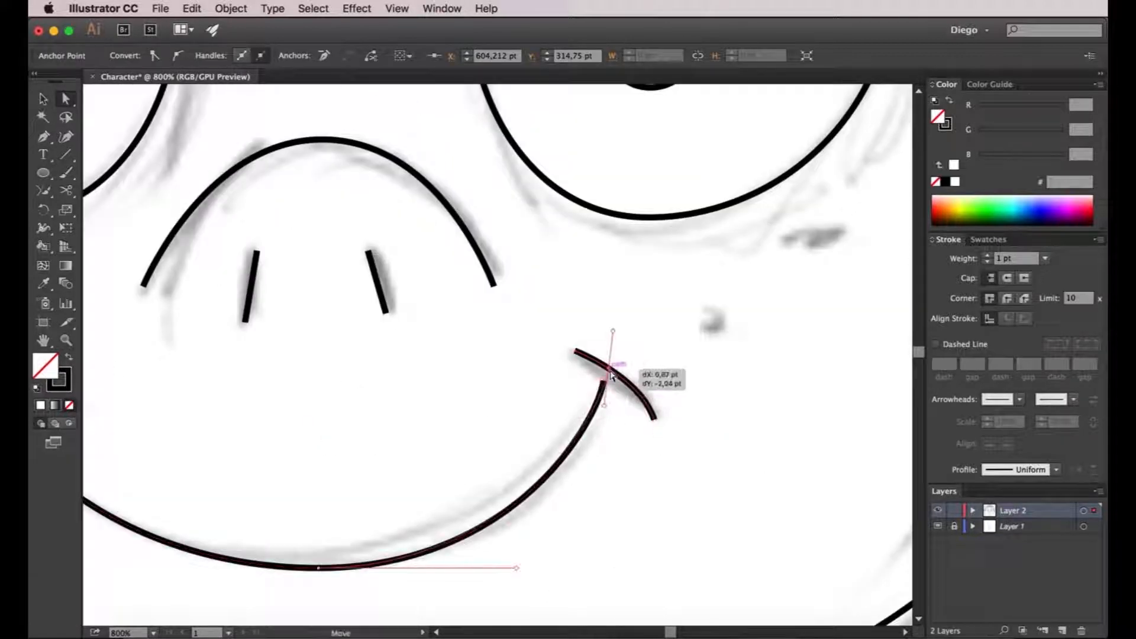
pyautogui.press('super+shift+a')
# Step: Draw an ellipse about 9.5 × 5.3 pt over the outermost freckle on the left cheek and tilt it to match the sketch
pyautogui.scroll(-6, 662, 474)
pyautogui.moveTo(790, 544); pyautogui.dragTo(733, 462)
pyautogui.scroll(1, 672, 446)
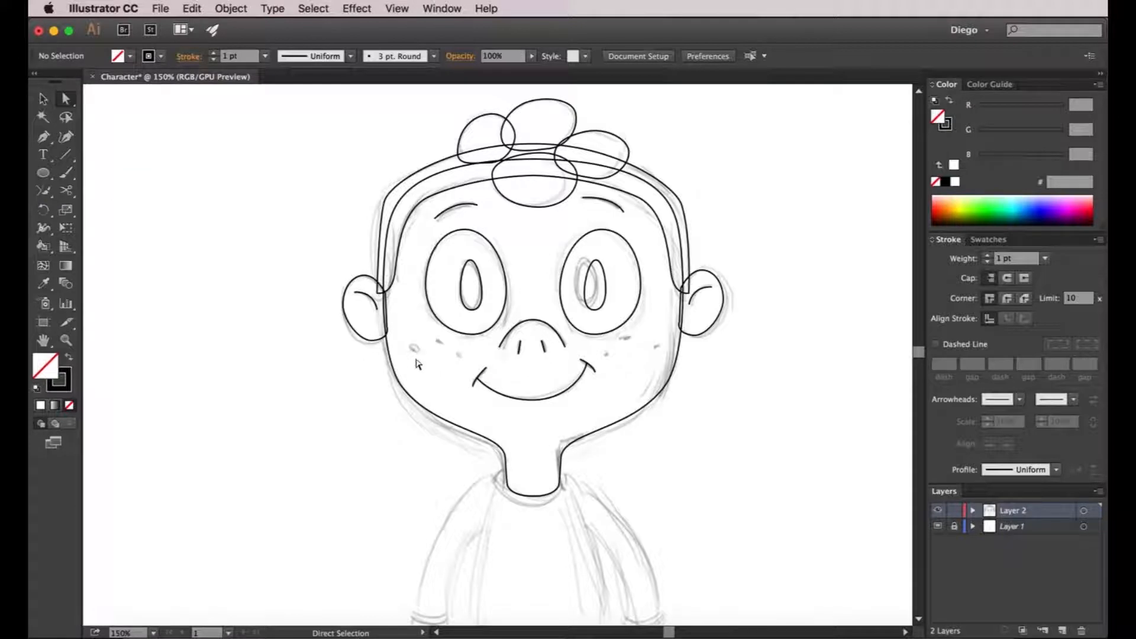
pyautogui.scroll(4, 438, 352)
pyautogui.press('l')
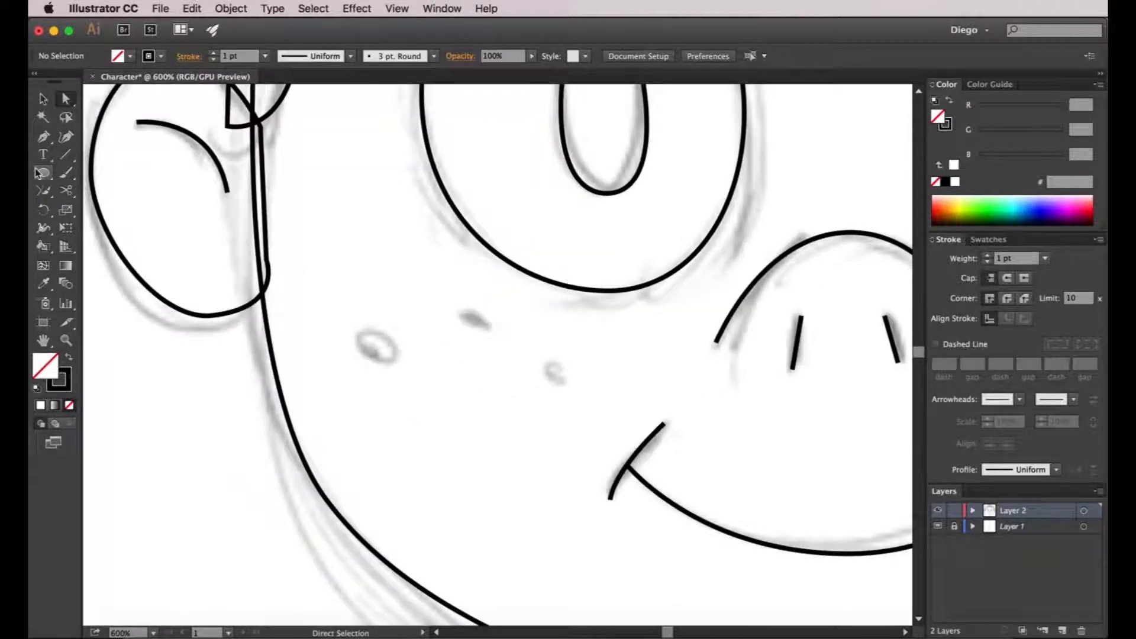
pyautogui.moveTo(360, 331); pyautogui.dragTo(404, 356)
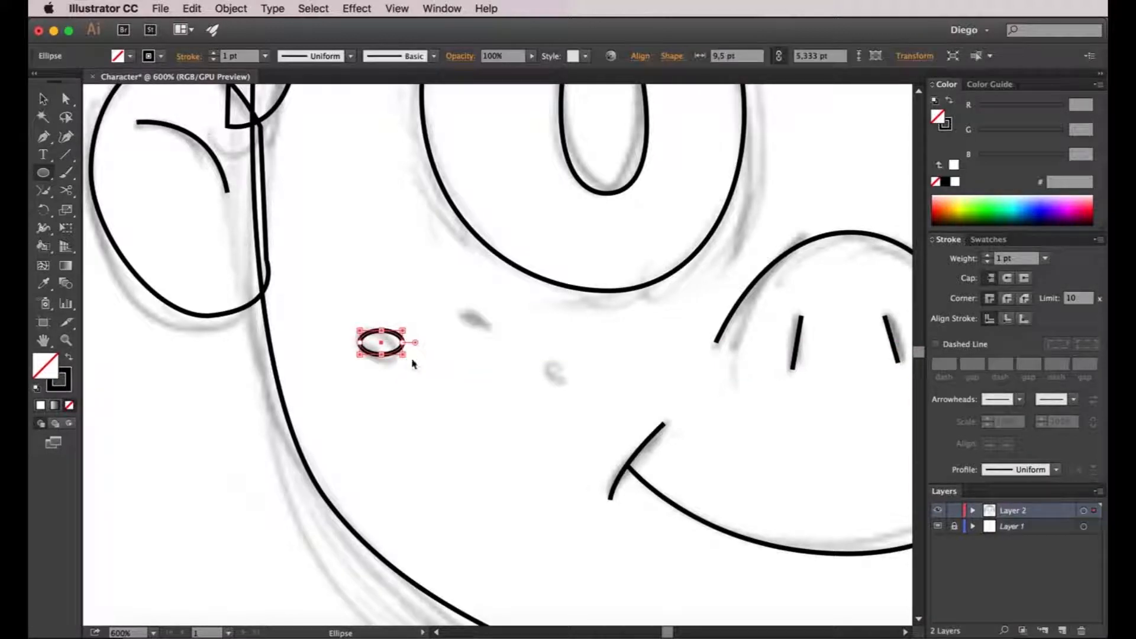
pyautogui.moveTo(406, 355)
pyautogui.mouseDown()
pyautogui.moveTo(403, 373)
pyautogui.moveTo(418, 362)
pyautogui.mouseUp()
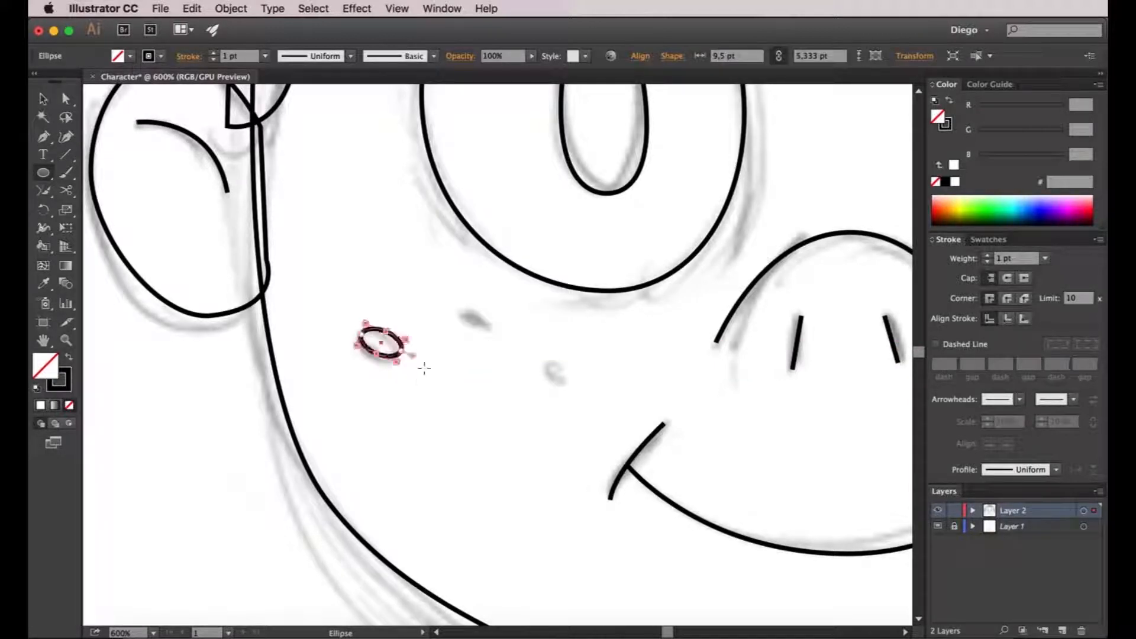
# Step: Draw and tilt ellipses over the two remaining sketched freckles on the left cheek
pyautogui.moveTo(463, 314); pyautogui.dragTo(576, 390)
pyautogui.click(600, 389)
pyautogui.scroll(-1, 615, 390)
# Step: Draw three small tilted ellipses as freckles on the right cheek, starting beside the right mouth crease, and deselect them
pyautogui.moveTo(686, 398); pyautogui.dragTo(551, 393)
pyautogui.moveTo(648, 377); pyautogui.dragTo(579, 375)
pyautogui.press('l')
pyautogui.scroll(1, 746, 369)
pyautogui.moveTo(734, 363)
pyautogui.mouseDown()
pyautogui.moveTo(760, 373)
pyautogui.moveTo(761, 363)
pyautogui.moveTo(576, 417)
pyautogui.mouseUp()
pyautogui.moveTo(616, 358); pyautogui.dragTo(661, 389)
pyautogui.keyDown('ctrl'); pyautogui.click(701, 374); pyautogui.keyUp('ctrl')
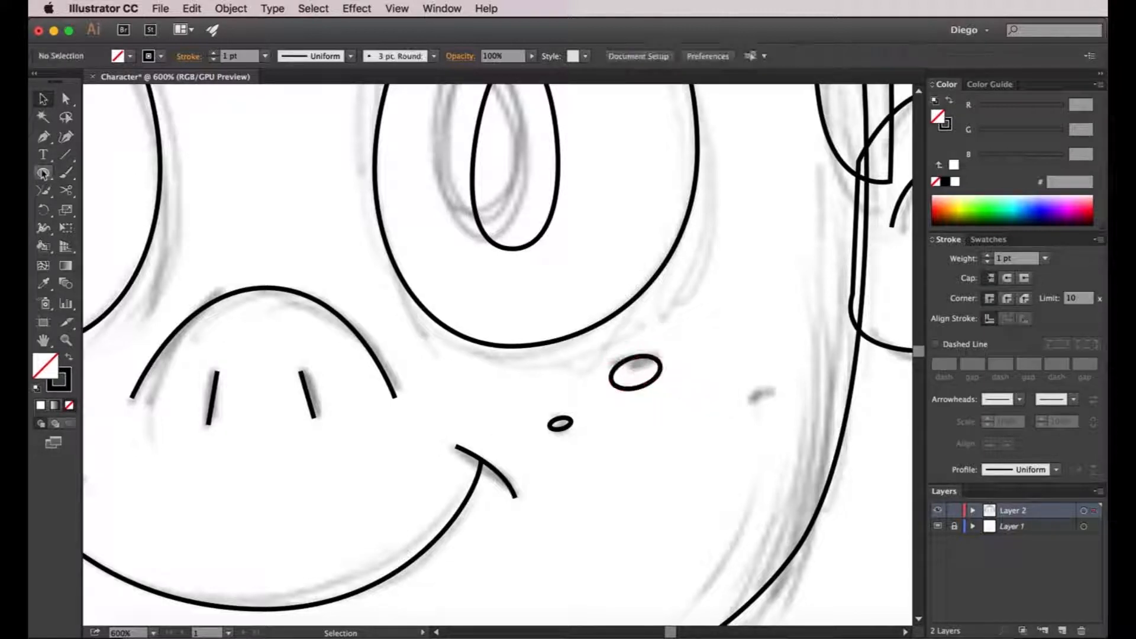
pyautogui.press('v')
# Step: Group all the head artwork, including hair, face, ears, neck and facial features, and deselect it
pyautogui.hotkey('ctrl', '0')
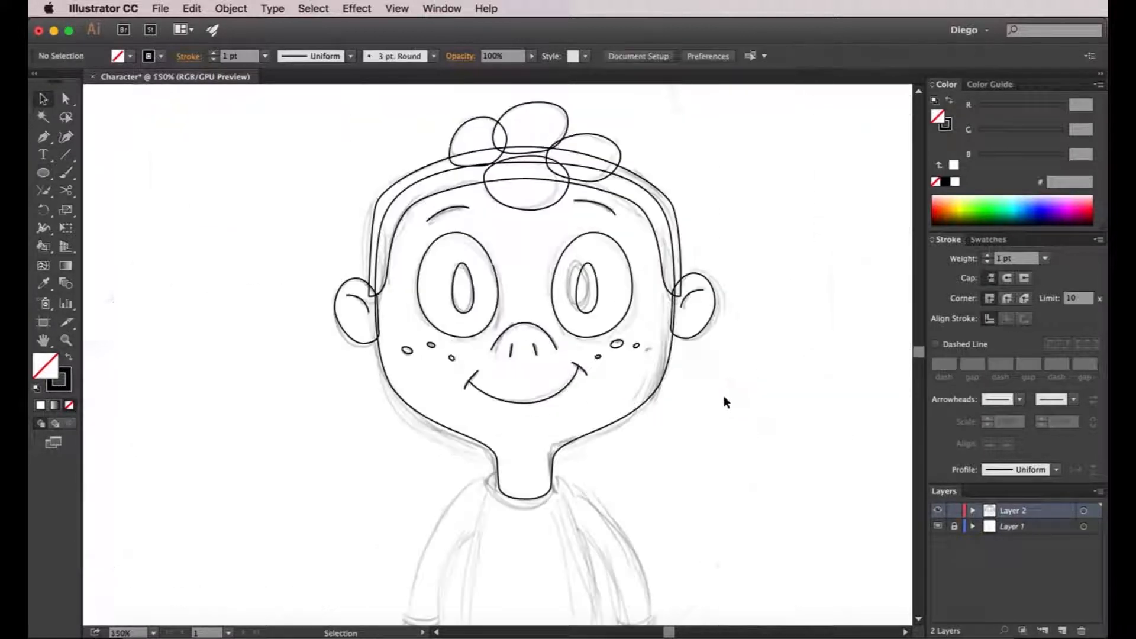
pyautogui.hotkey('ctrl', '-')
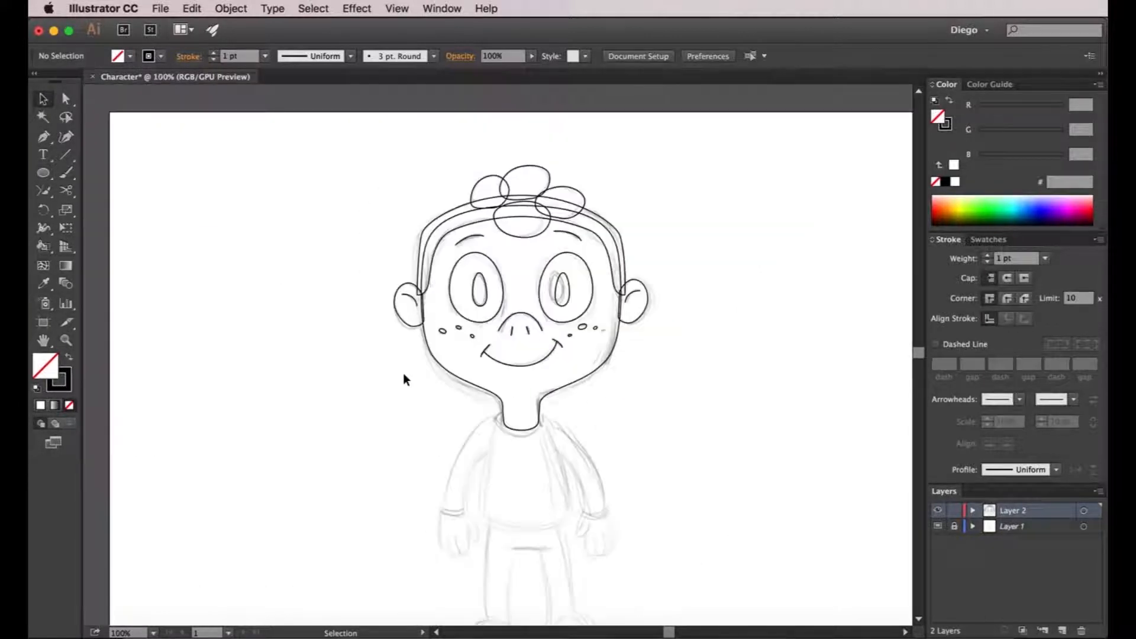
pyautogui.moveTo(367, 153); pyautogui.dragTo(696, 447)
pyautogui.click(233, 8)
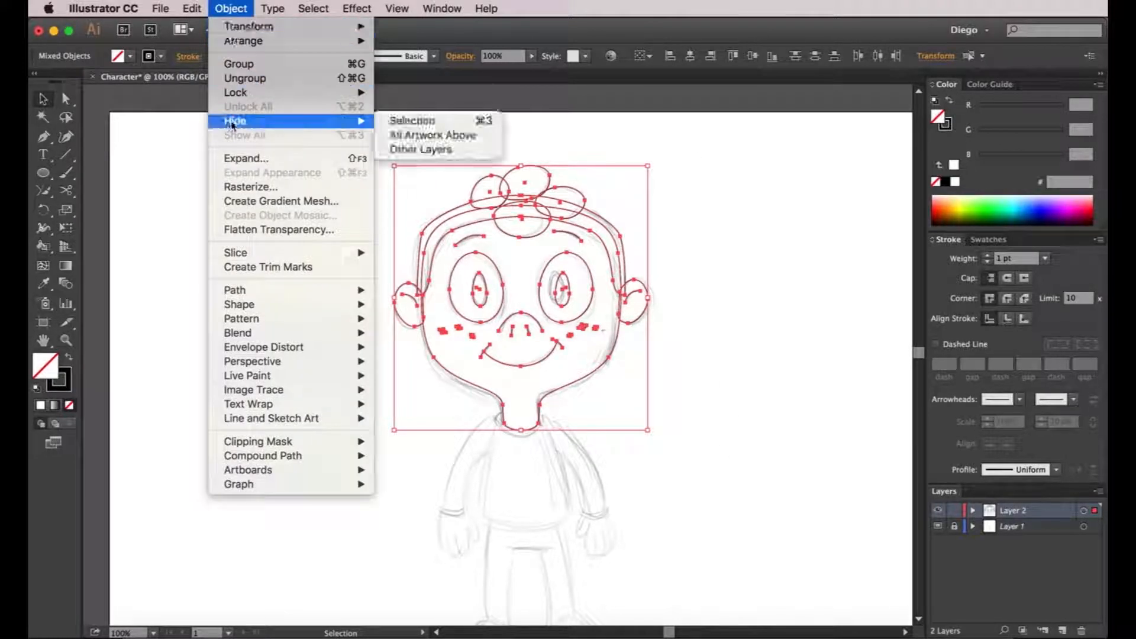
pyautogui.click(240, 64)
pyautogui.click(662, 416)
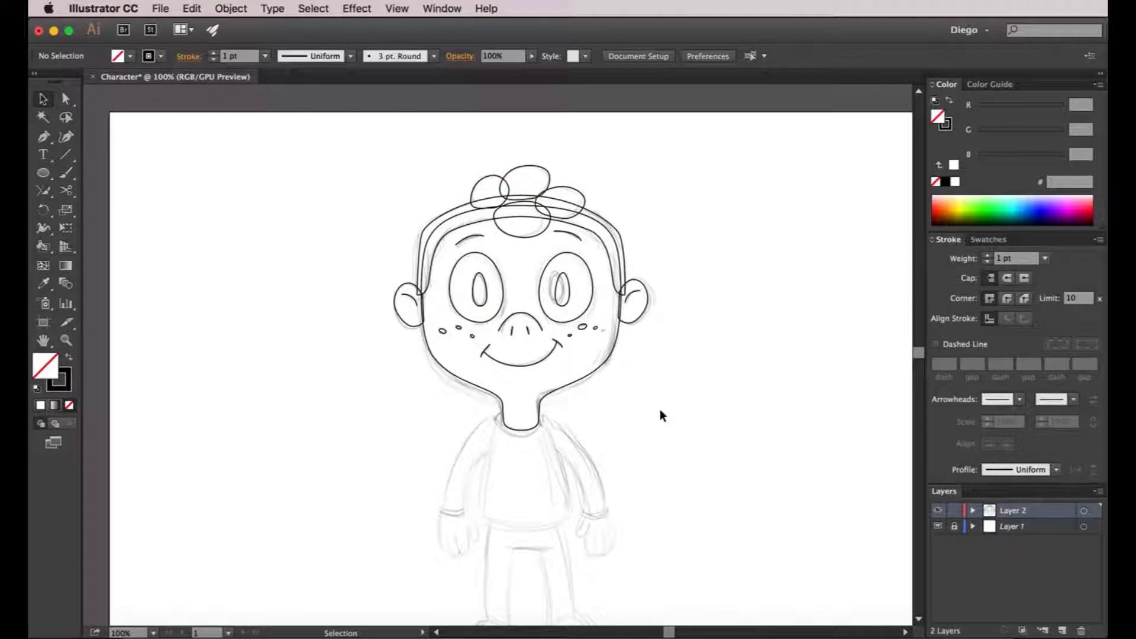
# Step: Draw the shirt's torso as a symmetrical path from inside the neck down both sides to a downward-curved hem
pyautogui.scroll(-3, 659, 410)
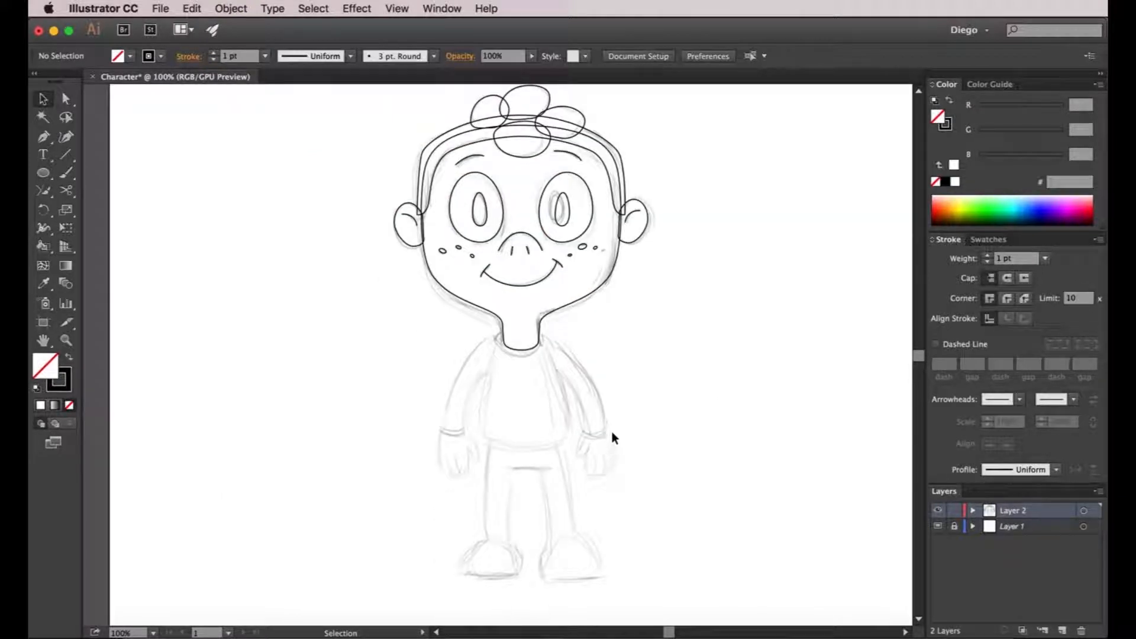
pyautogui.click(43, 136)
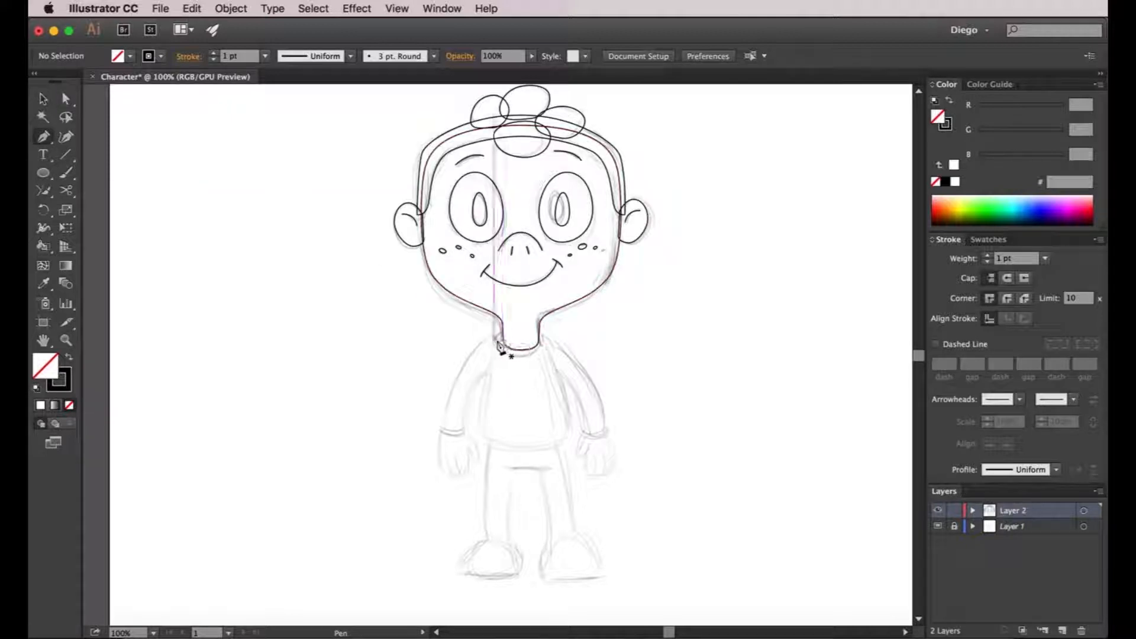
pyautogui.scroll(2, 520, 344)
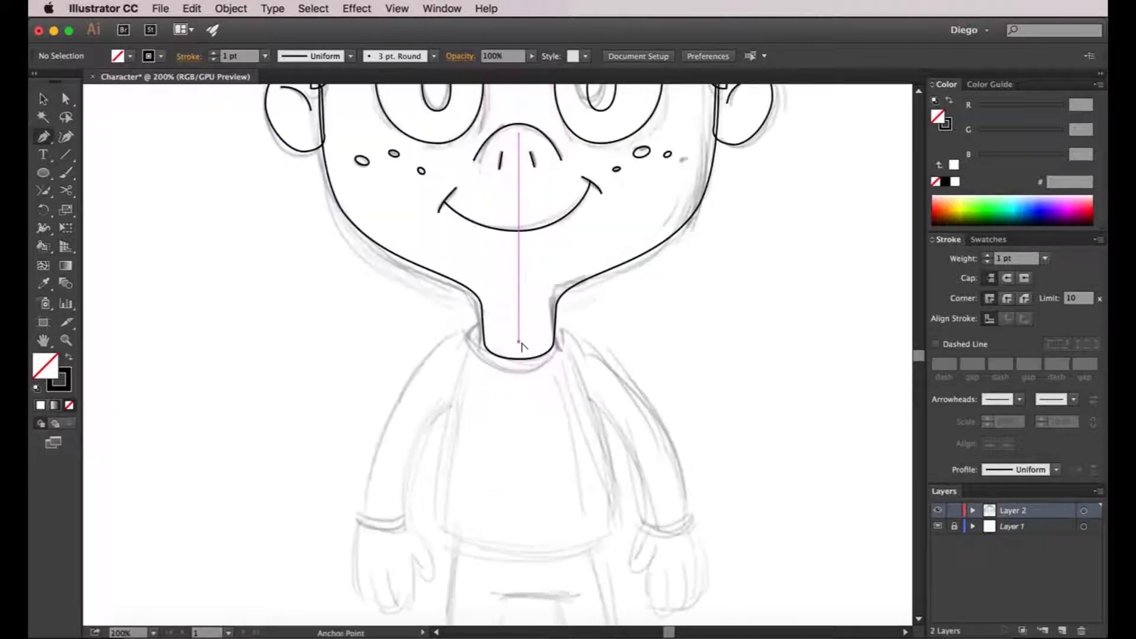
pyautogui.moveTo(528, 388); pyautogui.dragTo(510, 307)
pyautogui.scroll(1, 503, 271)
pyautogui.moveTo(496, 264); pyautogui.dragTo(521, 222)
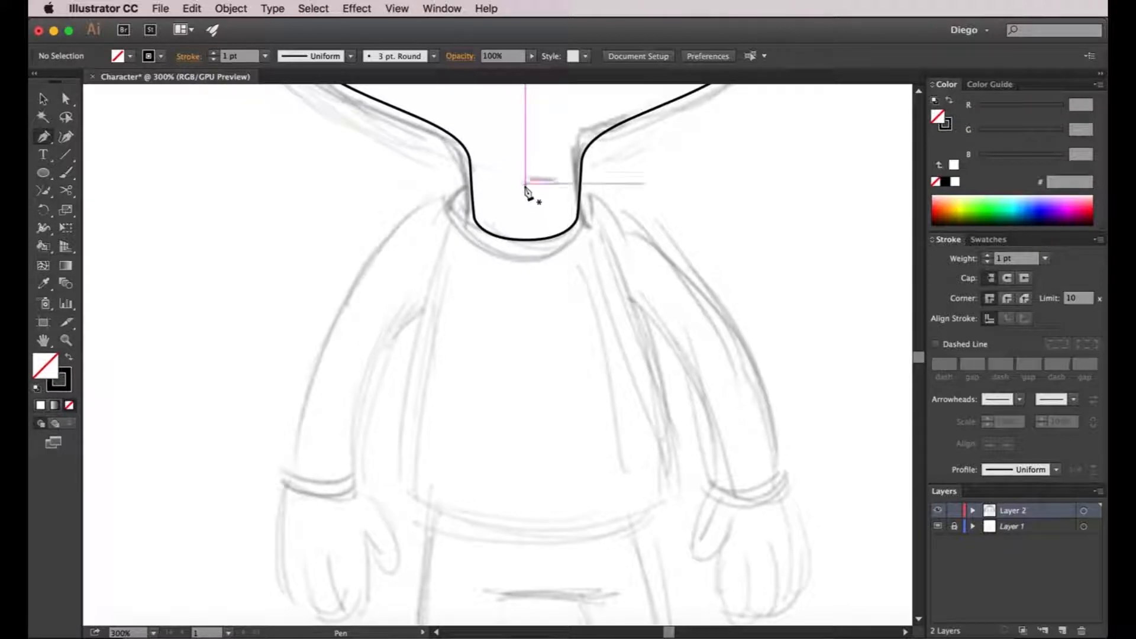
pyautogui.moveTo(525, 178); pyautogui.dragTo(457, 185)
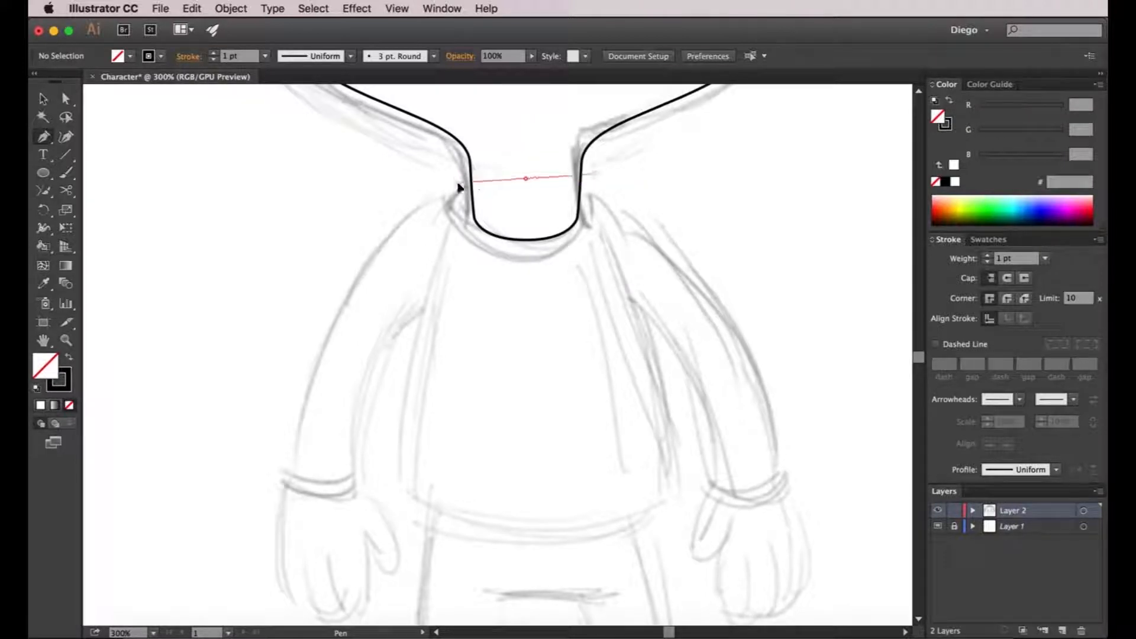
pyautogui.moveTo(407, 493); pyautogui.dragTo(476, 530)
pyautogui.click(530, 532)
pyautogui.press('super+equal')
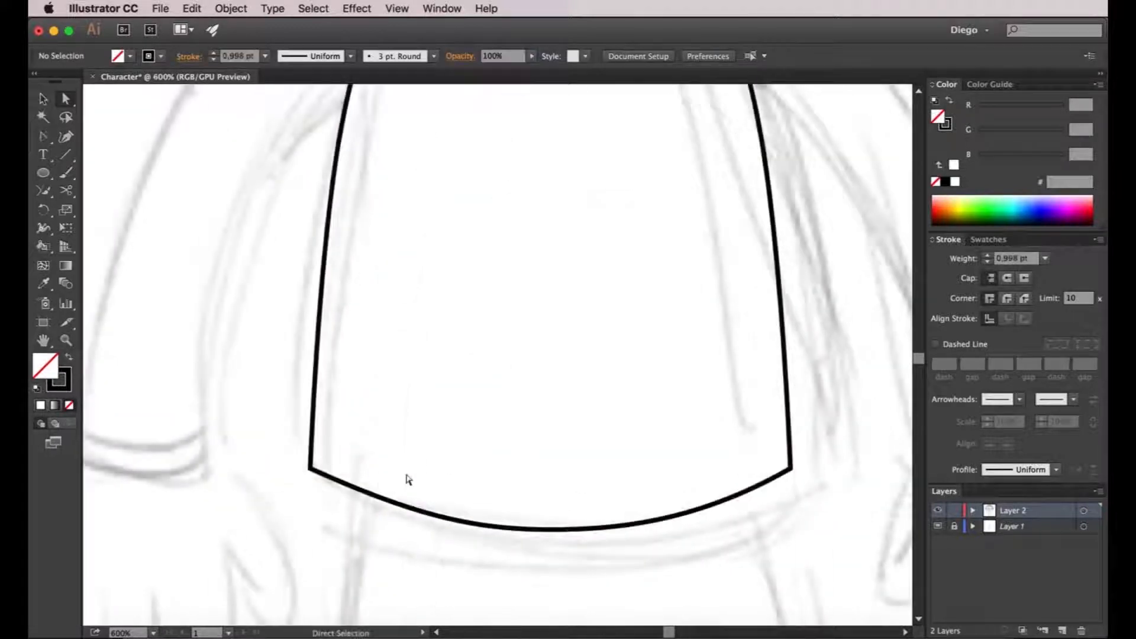
pyautogui.scroll(-2, 432, 454)
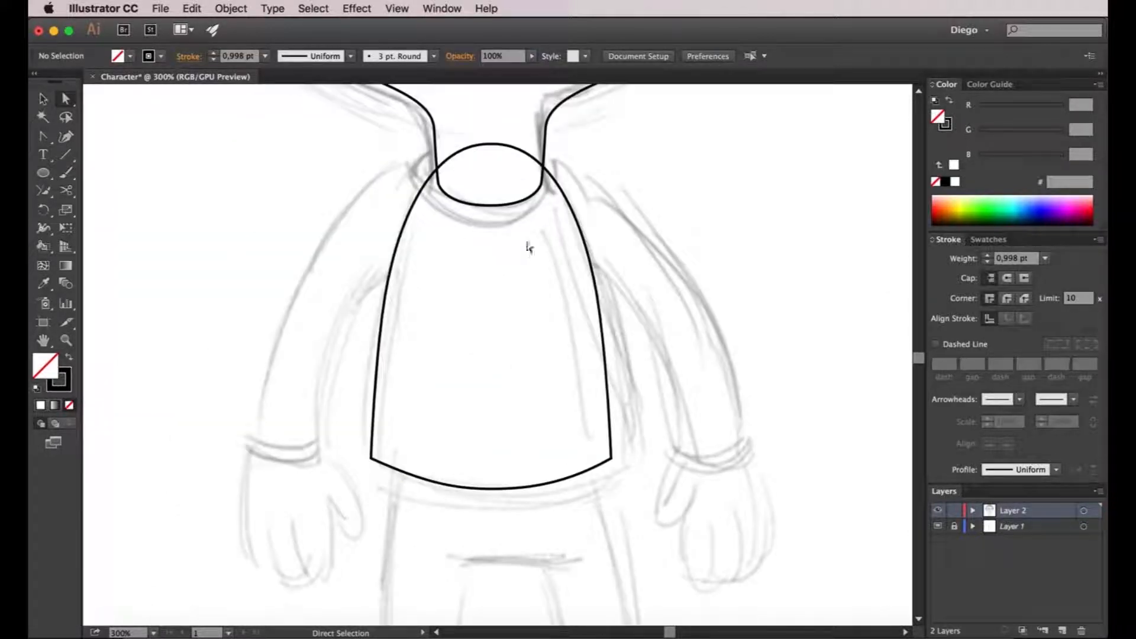
# Step: Draw the left half of the hip shape with the Pen tool, from inside the shirt hem down to the crotch centre
pyautogui.moveTo(545, 324); pyautogui.dragTo(568, 231)
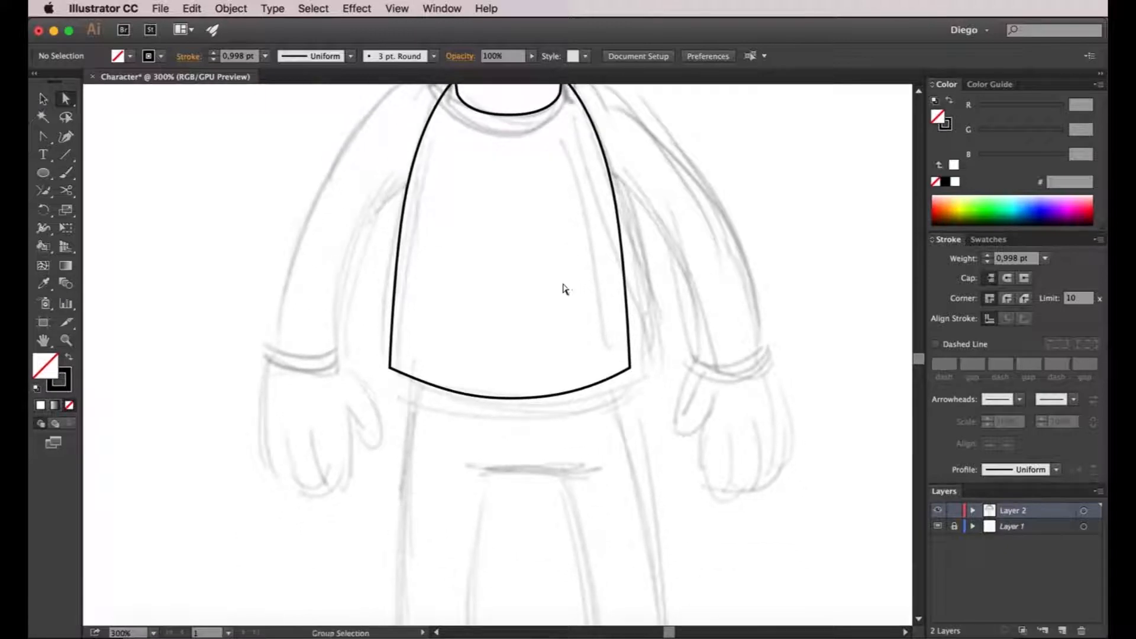
pyautogui.scroll(-3, 565, 292)
pyautogui.scroll(-1, 568, 402)
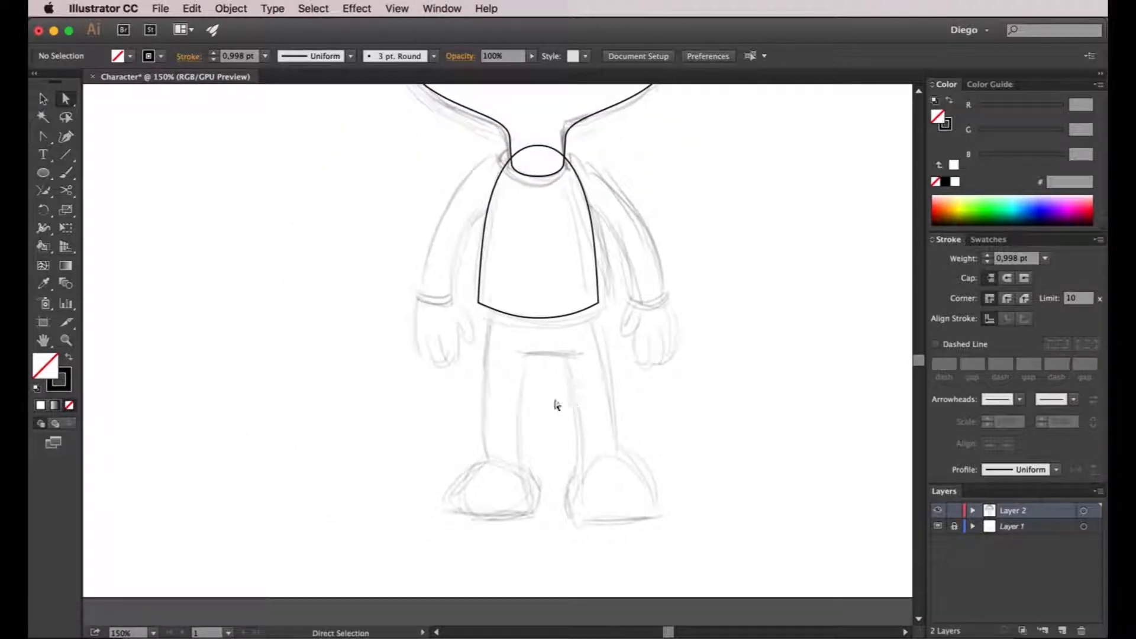
pyautogui.click(44, 140)
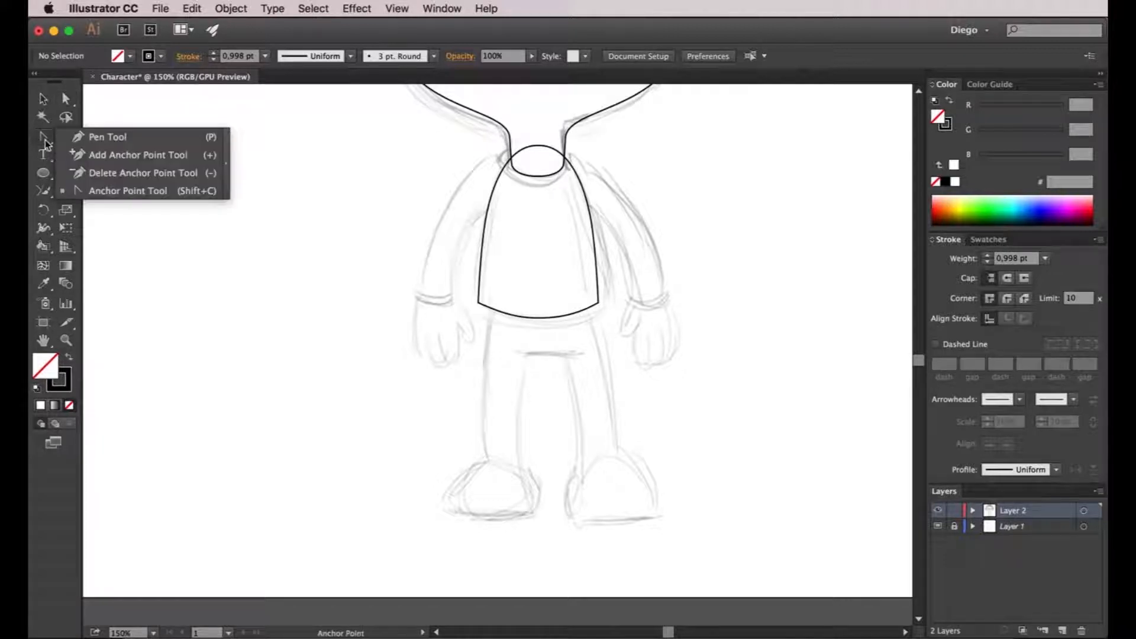
pyautogui.click(105, 137)
pyautogui.scroll(2, 520, 299)
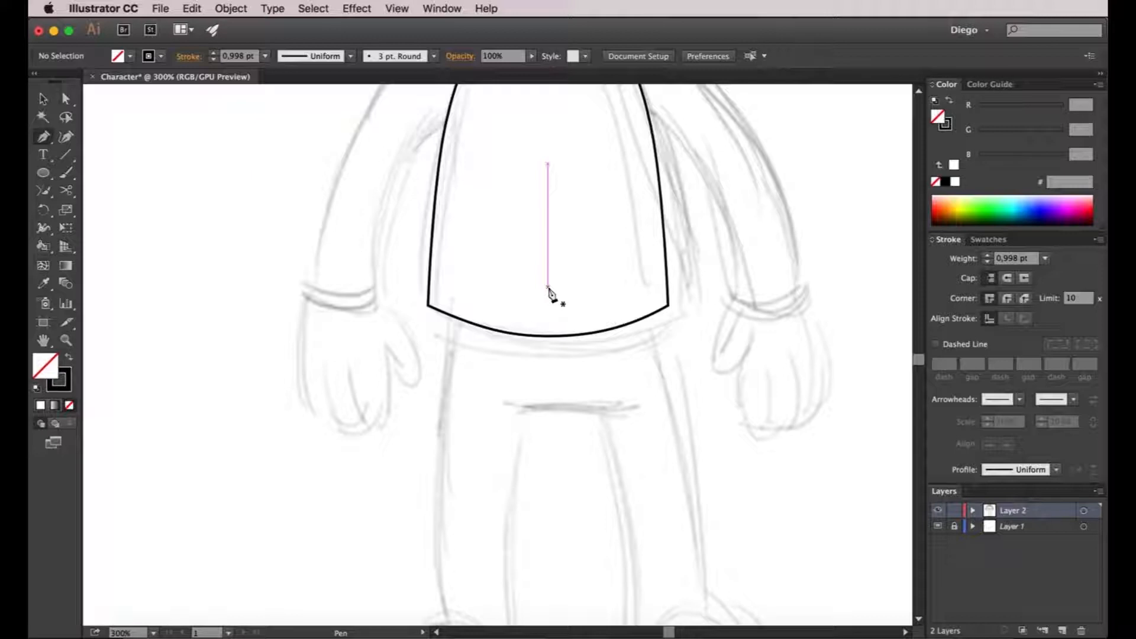
pyautogui.click(548, 287)
pyautogui.click(459, 287)
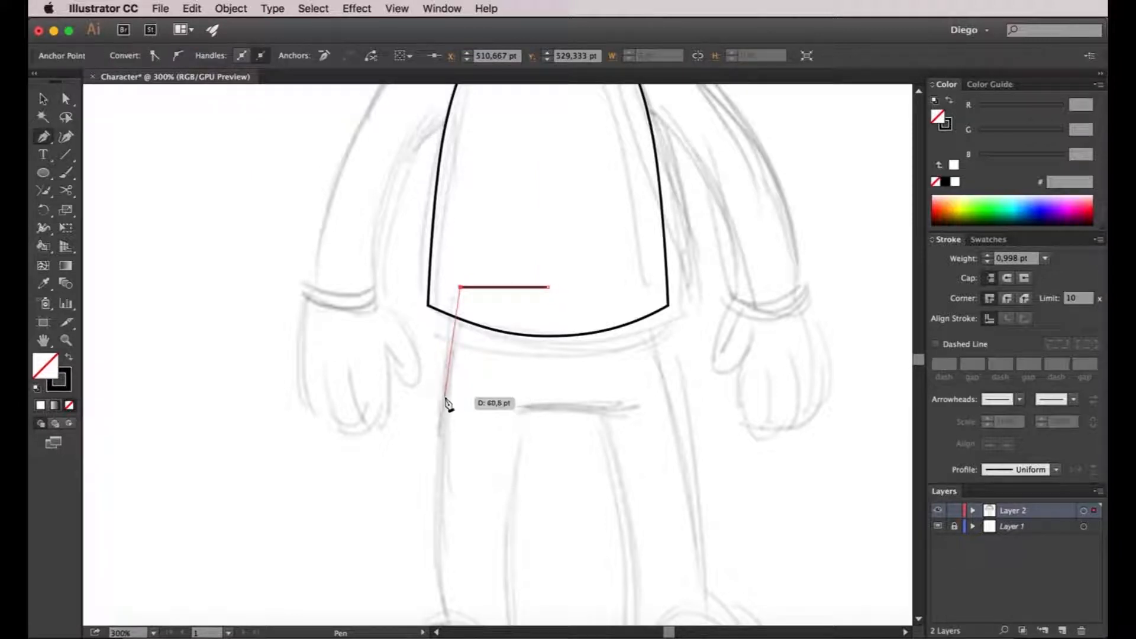
pyautogui.moveTo(444, 393); pyautogui.dragTo(447, 422)
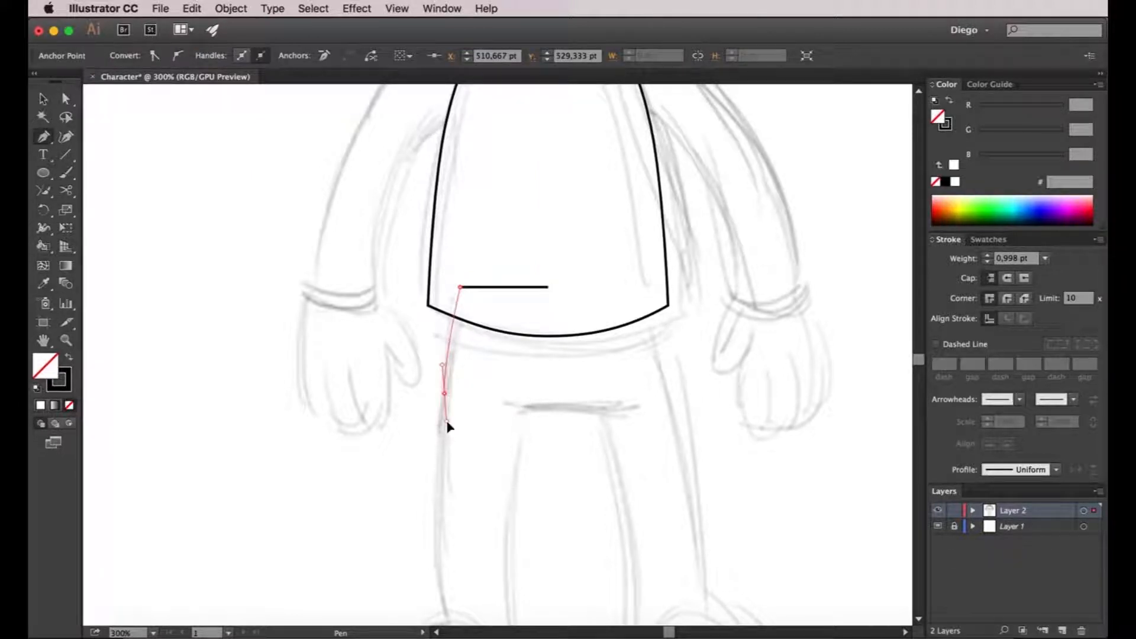
pyautogui.click(548, 402)
# Step: Mirror a copy of the half hip shape to the right side and join the halves at the centre anchors
pyautogui.press('v')
pyautogui.click(568, 379)
pyautogui.moveTo(479, 398); pyautogui.dragTo(600, 399)
pyautogui.scroll(2, 584, 289)
pyautogui.moveTo(583, 285); pyautogui.dragTo(552, 297)
pyautogui.press('a')
pyautogui.moveTo(481, 233); pyautogui.dragTo(544, 338)
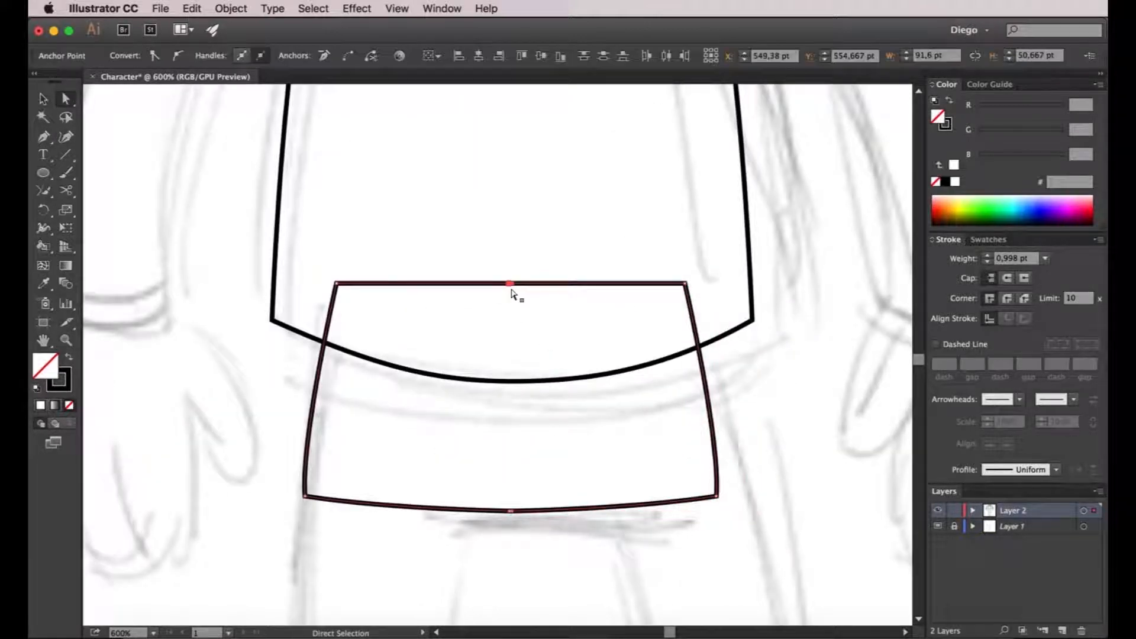
# Step: Draw a curved centre line for the left leg from inside the hips down to the ankle
pyautogui.scroll(-3, 524, 363)
pyautogui.scroll(-3, 524, 363)
pyautogui.press('p')
pyautogui.click(498, 259)
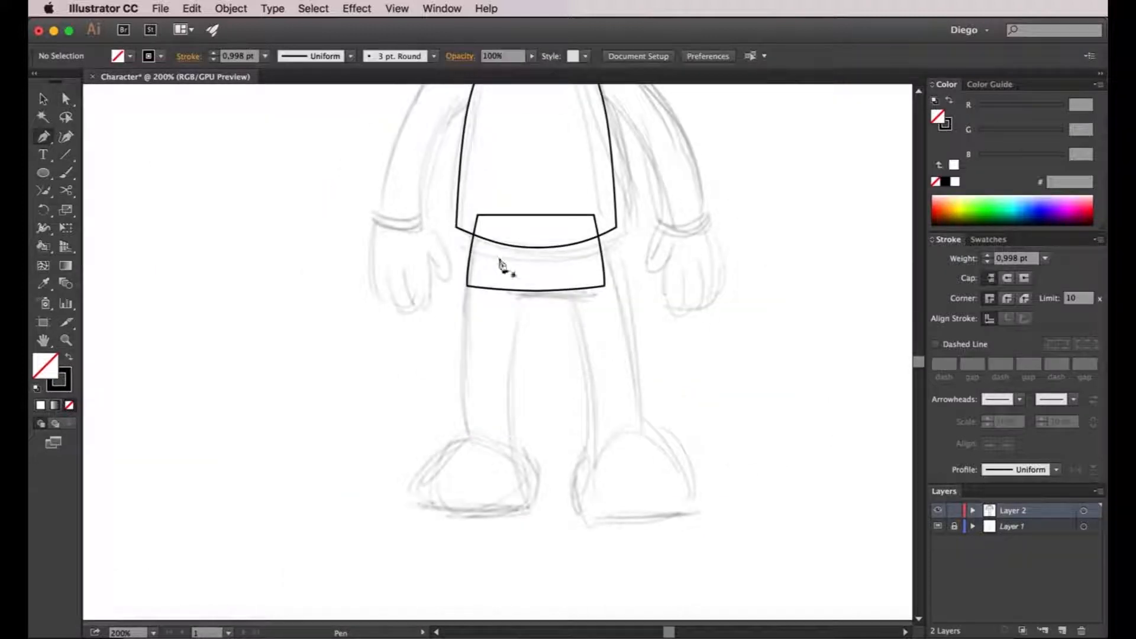
pyautogui.moveTo(484, 448); pyautogui.dragTo(498, 524)
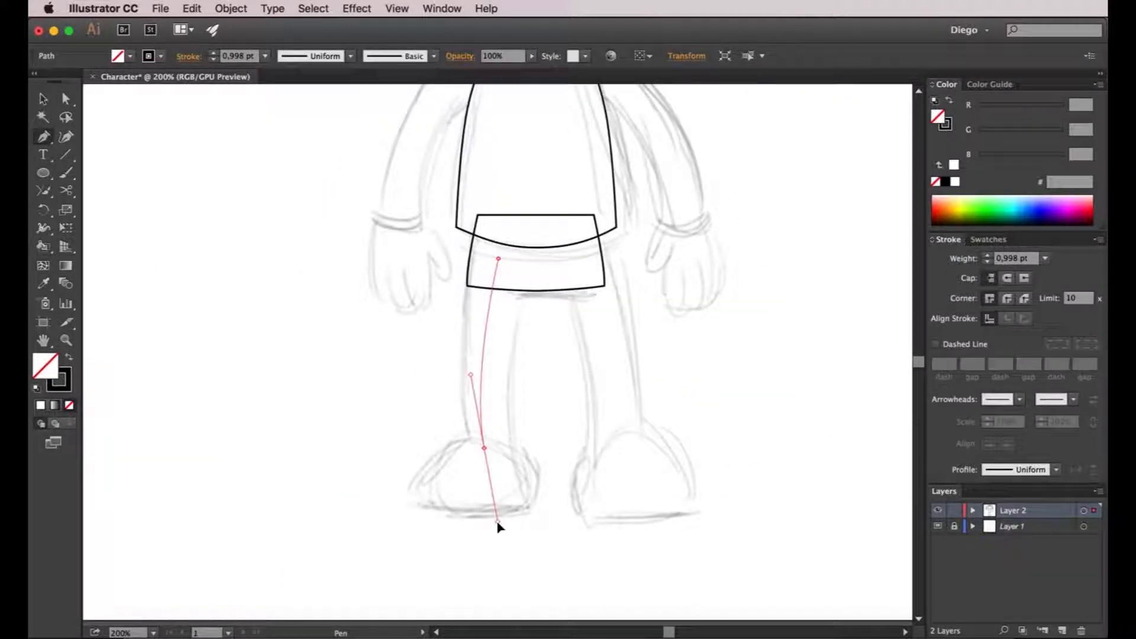
pyautogui.moveTo(499, 527); pyautogui.dragTo(500, 530)
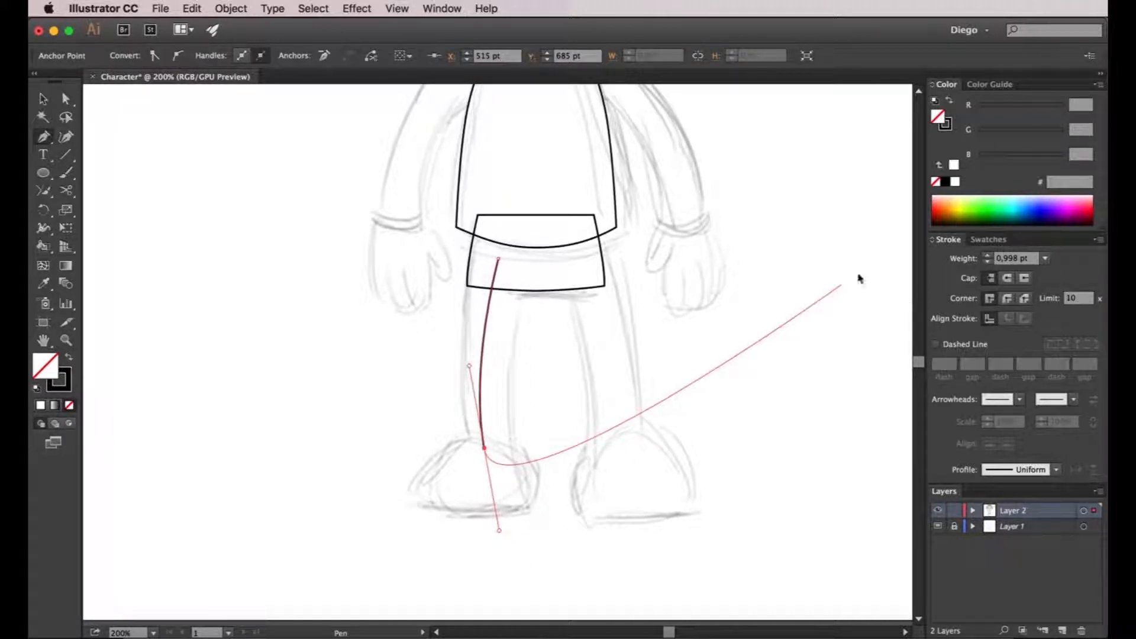
# Step: Set the left leg path's stroke weight to 40 pt and deselect it
pyautogui.click(1045, 259)
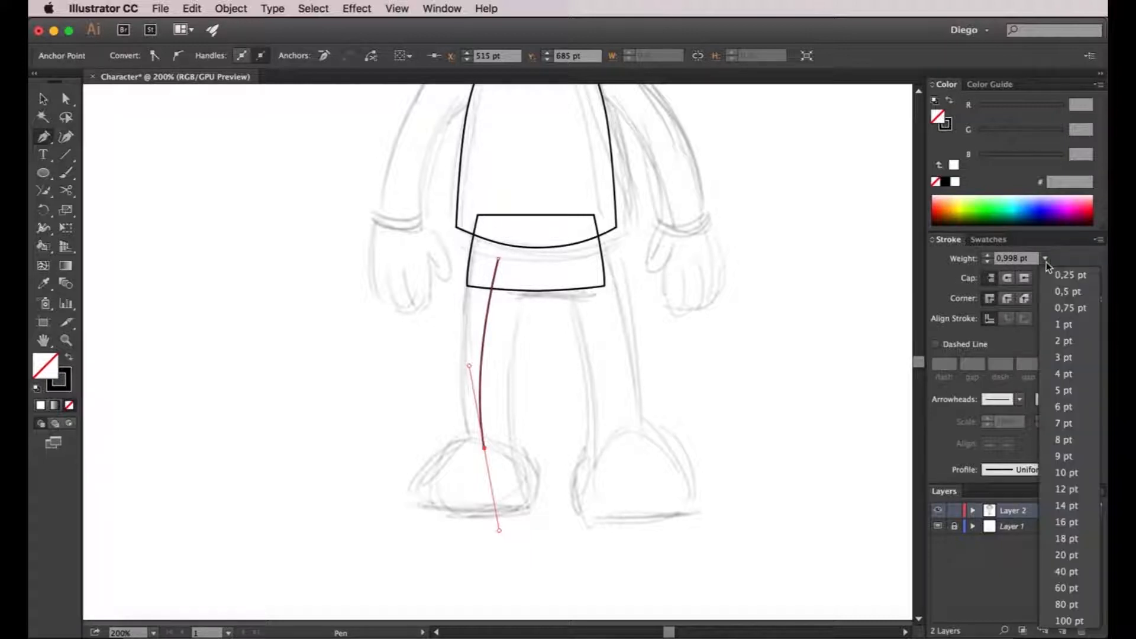
pyautogui.click(1064, 538)
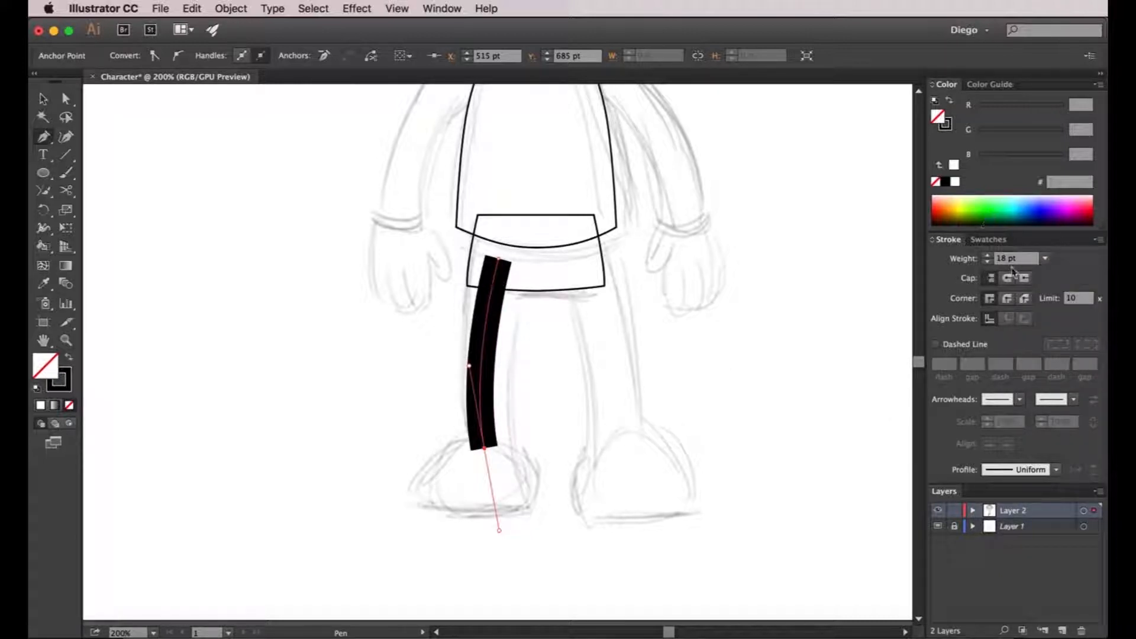
pyautogui.click(988, 256)
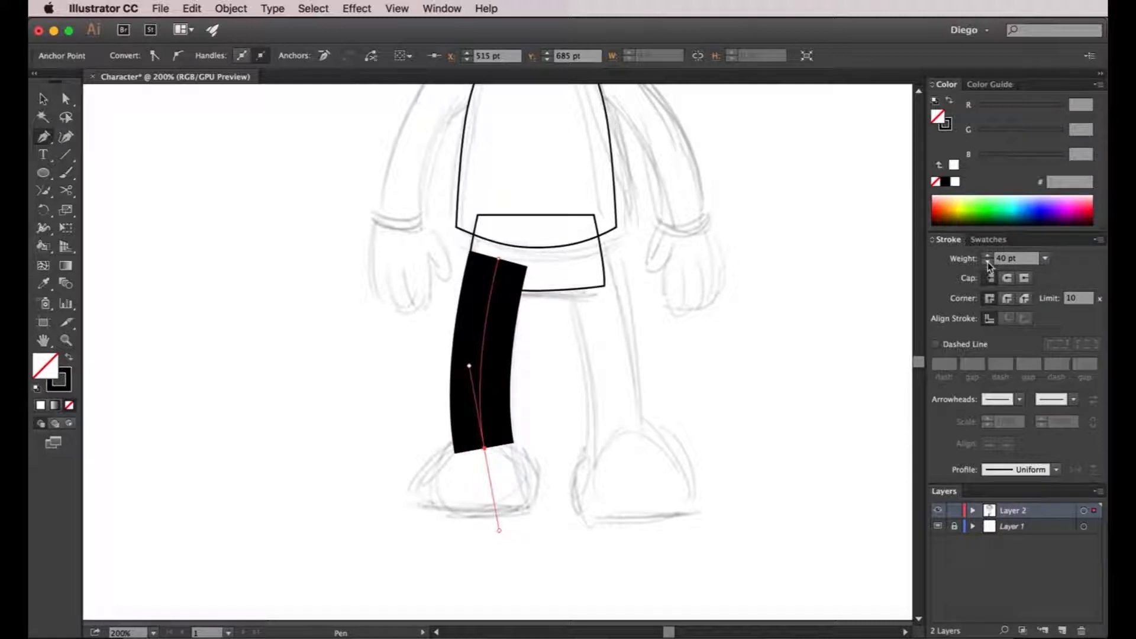
pyautogui.press('a')
pyautogui.click(383, 347)
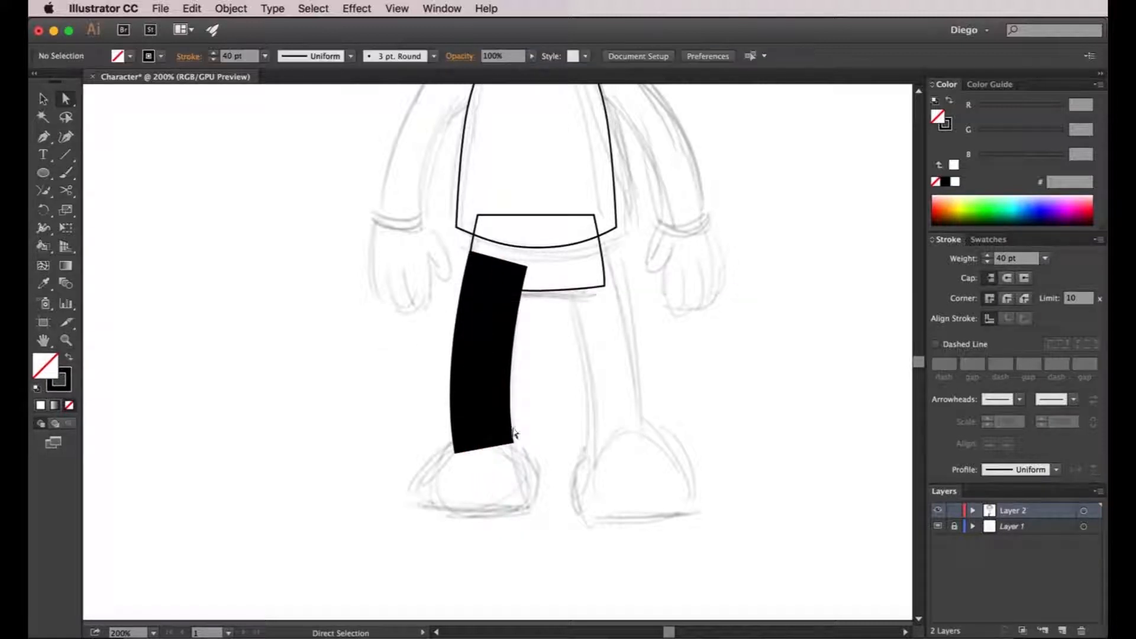
# Step: Apply a round cap to the left leg path and deselect it
pyautogui.click(478, 398)
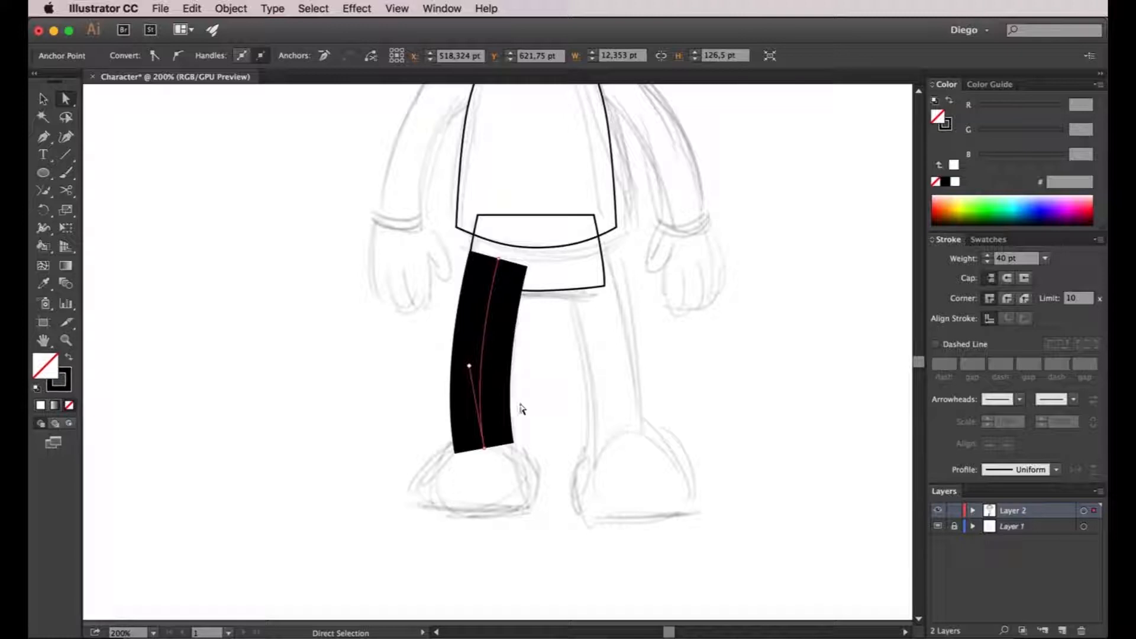
pyautogui.click(1009, 278)
pyautogui.click(586, 376)
pyautogui.hscroll(1, 586, 376)
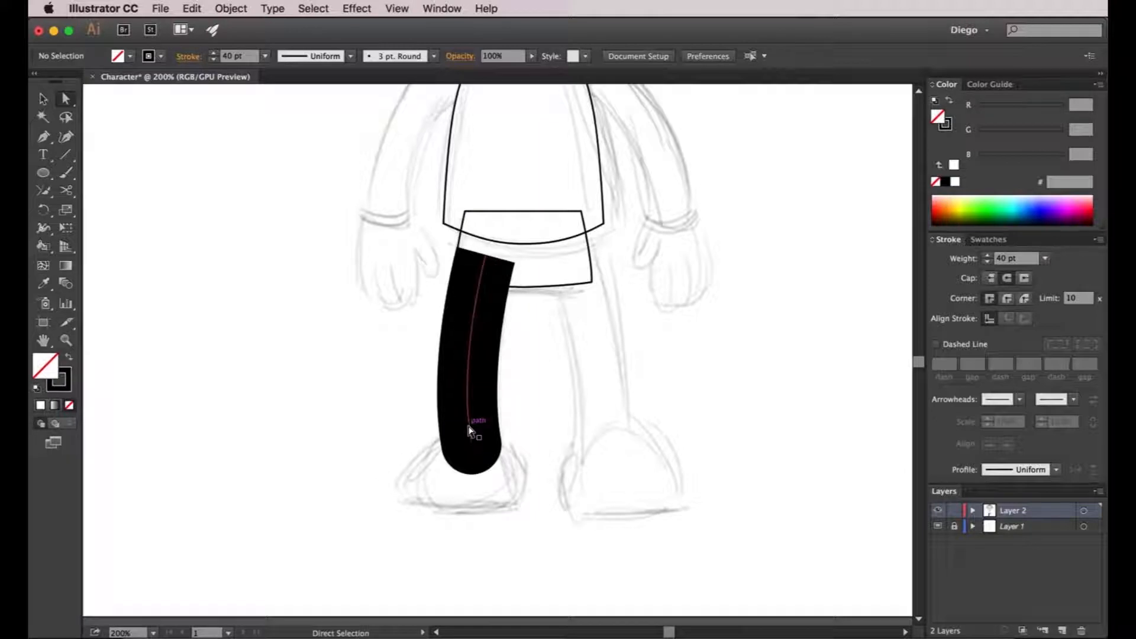
# Step: Duplicate the left leg to the right and reflect the copy to form the right leg
pyautogui.press('v')
pyautogui.click(473, 364)
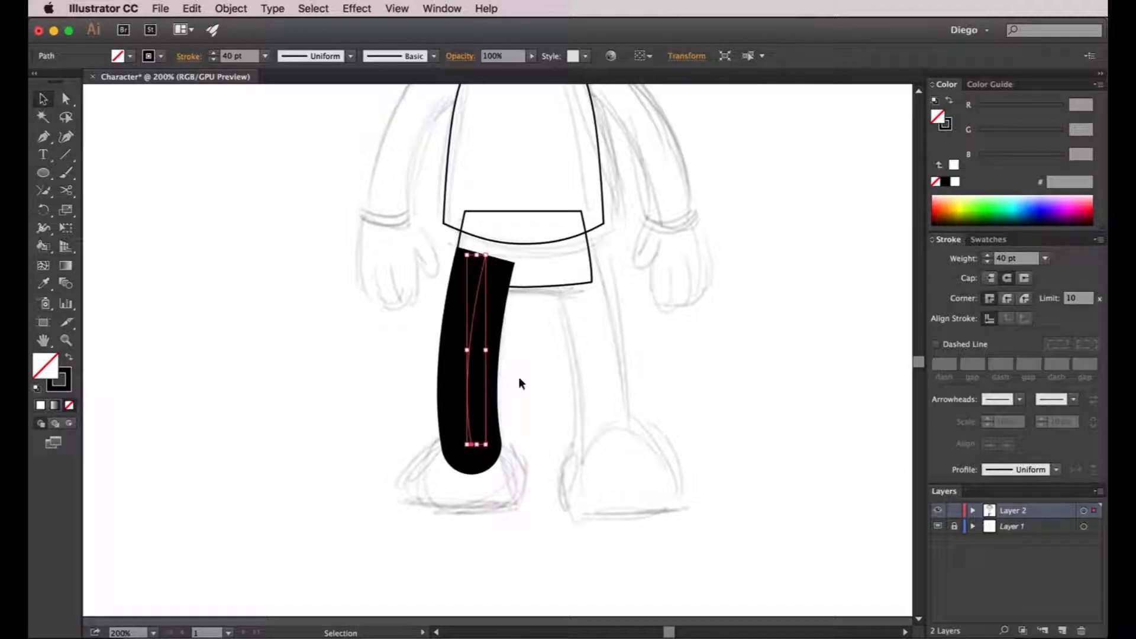
pyautogui.moveTo(473, 322); pyautogui.dragTo(559, 325)
pyautogui.rightClick(557, 310)
pyautogui.press('Return')
# Step: Nudge the mirrored leg to the right until it meets the hips' right edge, and deselect it
pyautogui.press('Right')
pyautogui.press('Right')
pyautogui.press('Right')
pyautogui.press('Right')
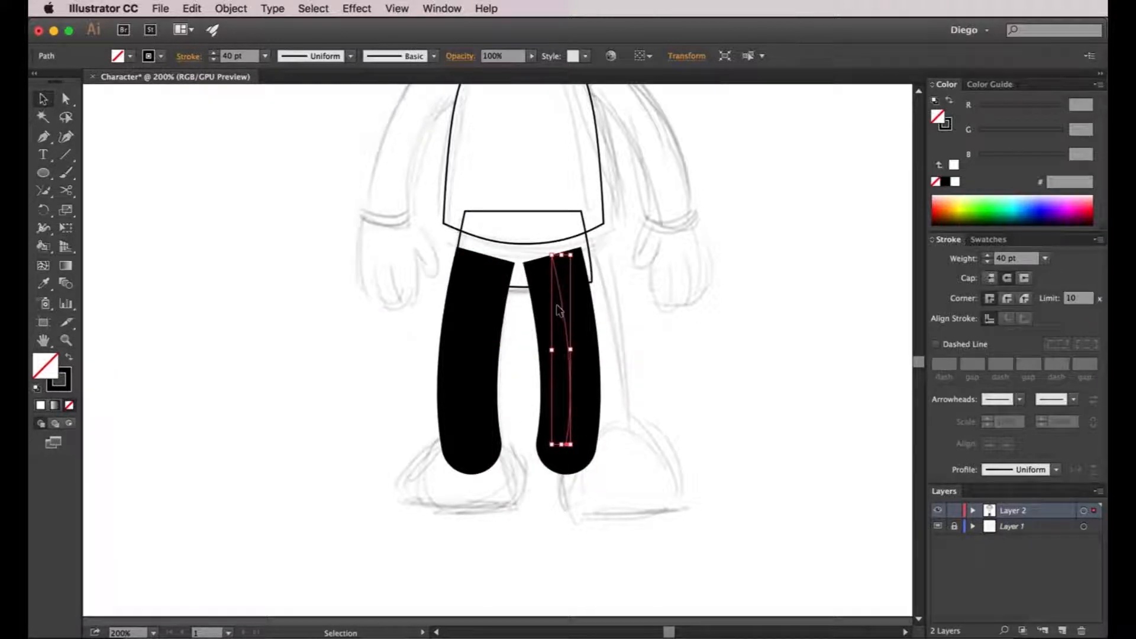
pyautogui.press('Right')
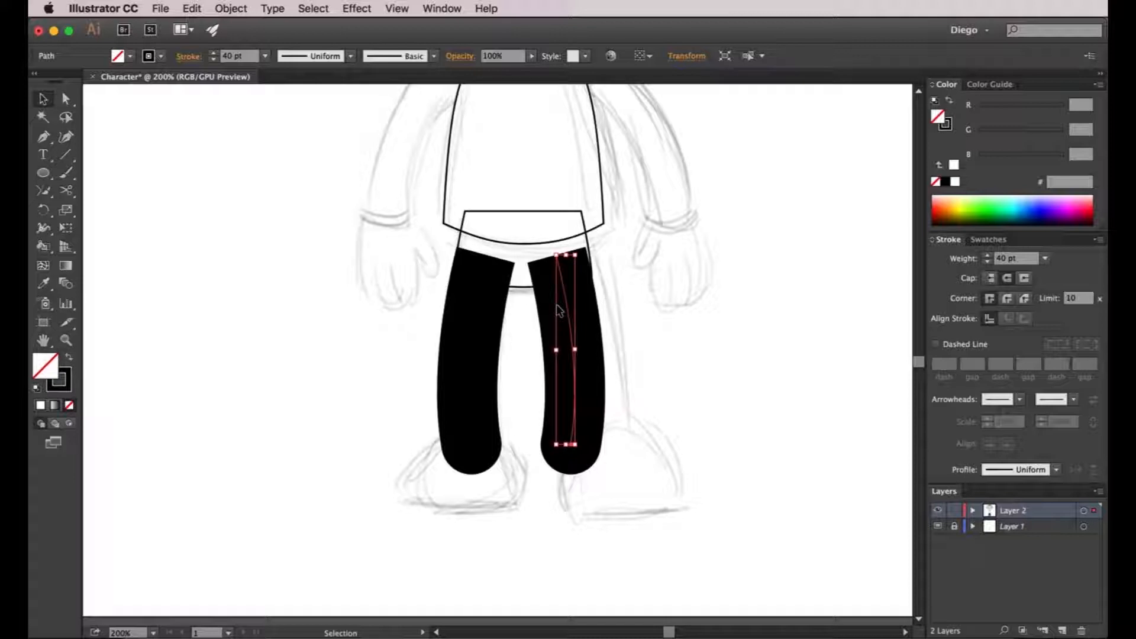
pyautogui.press('Right')
pyautogui.press('Right')
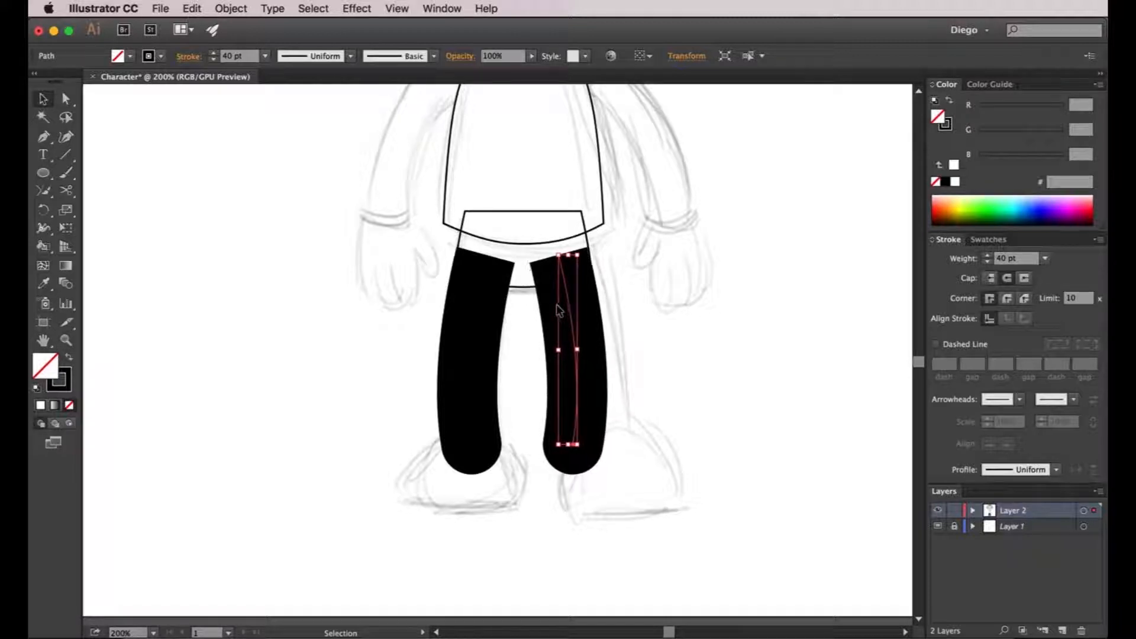
pyautogui.click(699, 342)
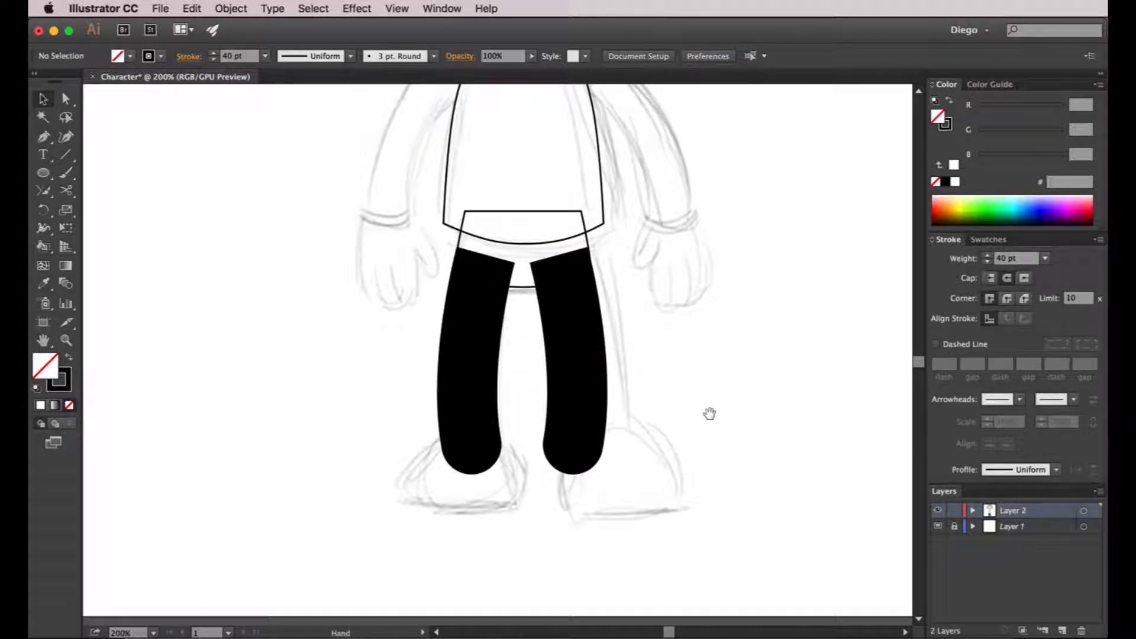
# Step: Draw the left arm as a curved 30 pt stroke from shoulder to wrist and create a mirrored copy as the right arm
pyautogui.press('super+minus')
pyautogui.press('super+minus')
pyautogui.moveTo(722, 385); pyautogui.dragTo(672, 402)
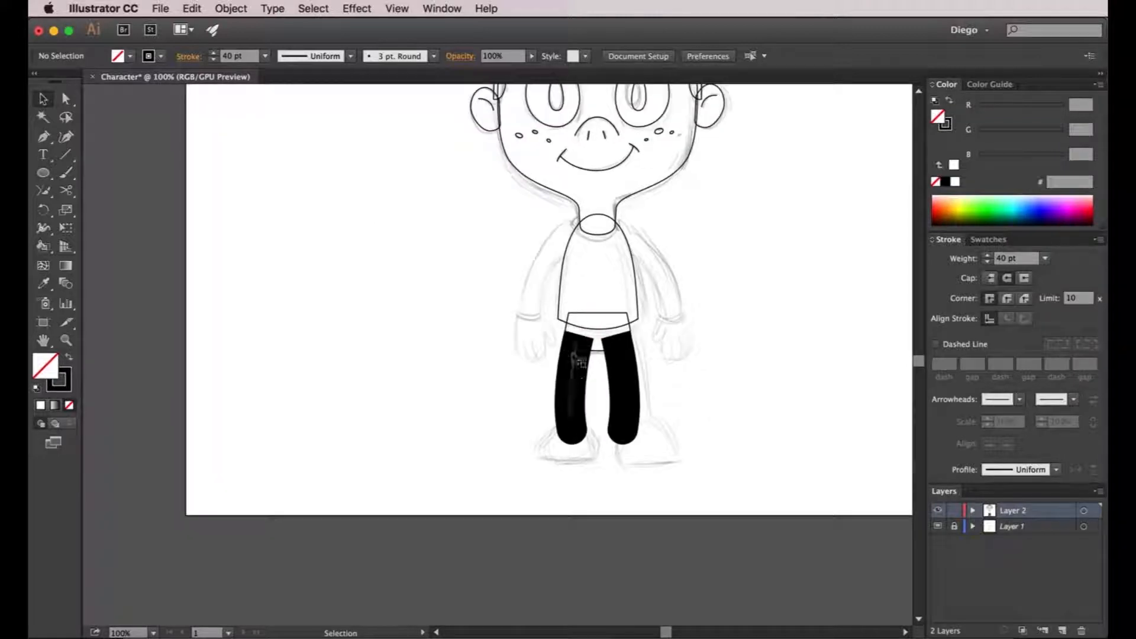
pyautogui.scroll(1, 644, 318)
pyautogui.click(43, 136)
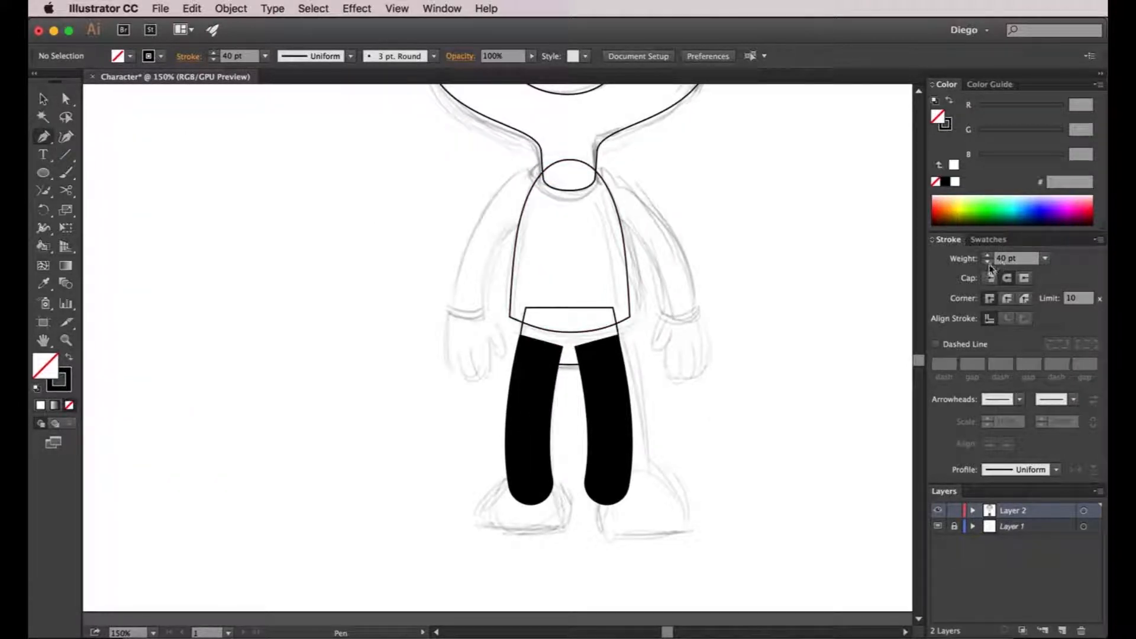
pyautogui.click(542, 191)
pyautogui.moveTo(453, 379); pyautogui.dragTo(449, 436)
pyautogui.press('v')
pyautogui.click(449, 436)
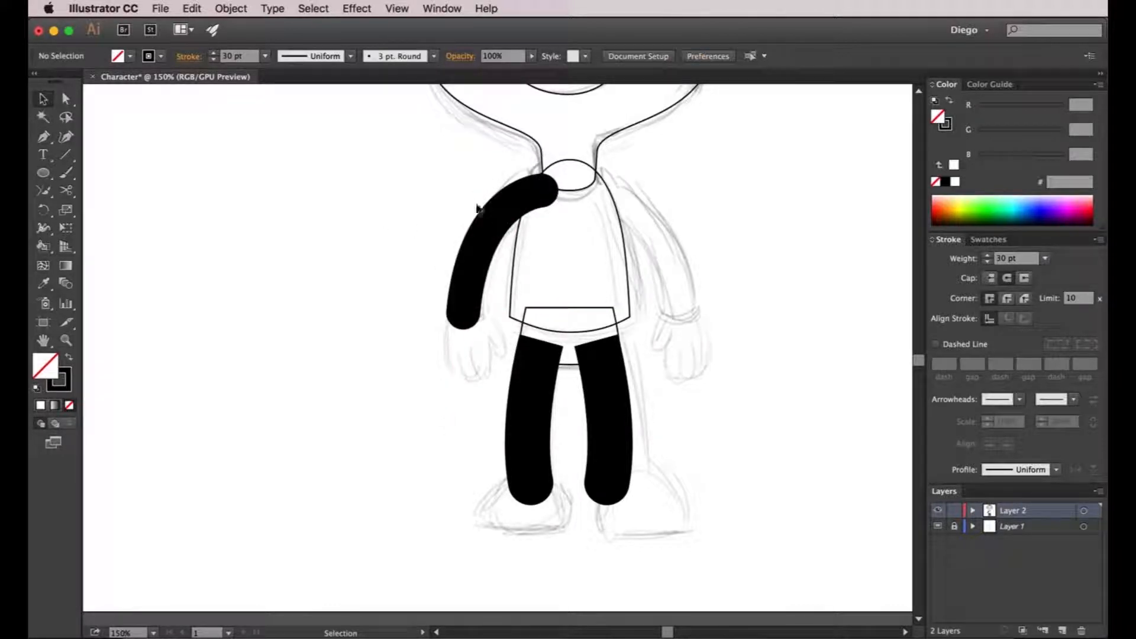
pyautogui.moveTo(500, 217); pyautogui.dragTo(656, 219)
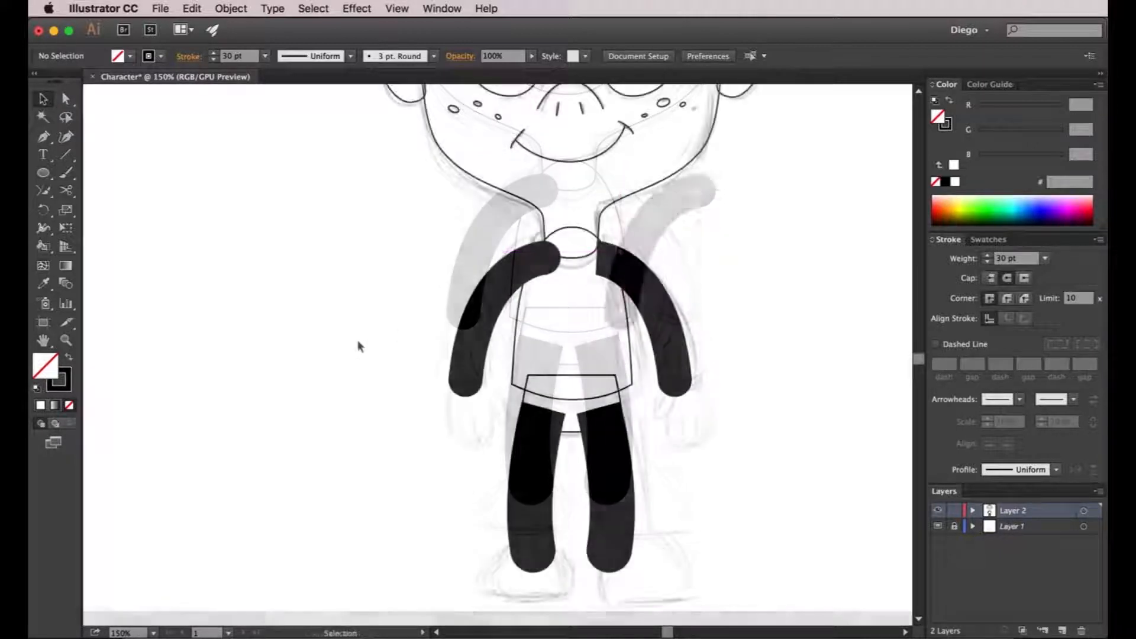
# Step: Trace the left hand with its thumb as a closed 1 pt outline below the wrist, refining the notch beside the thumb
pyautogui.click(48, 141)
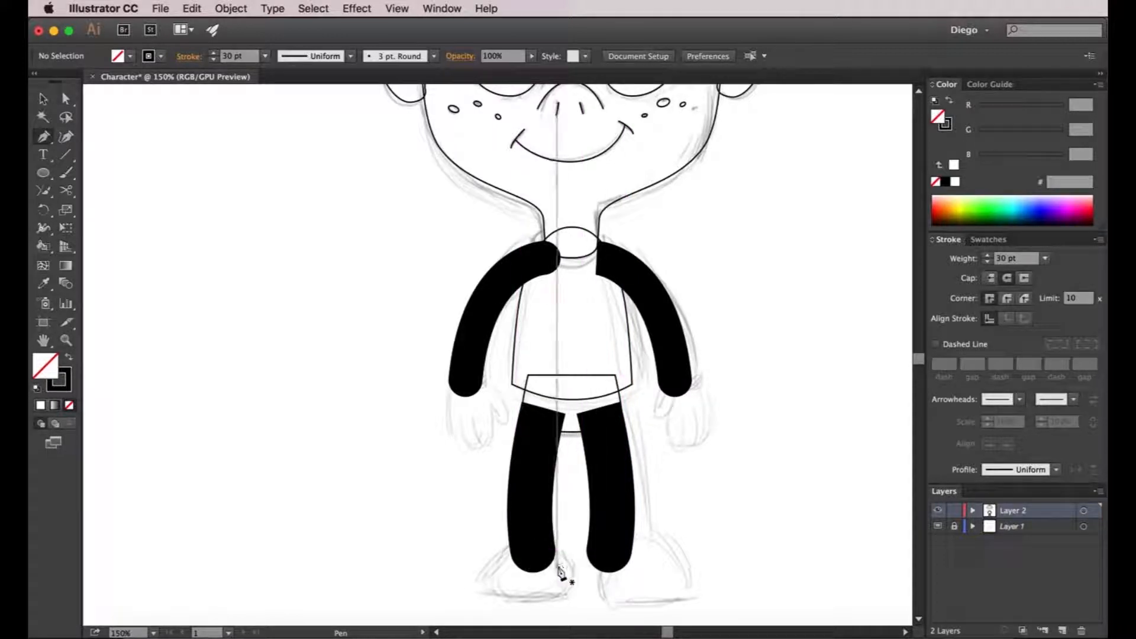
pyautogui.click(1046, 259)
pyautogui.click(1057, 329)
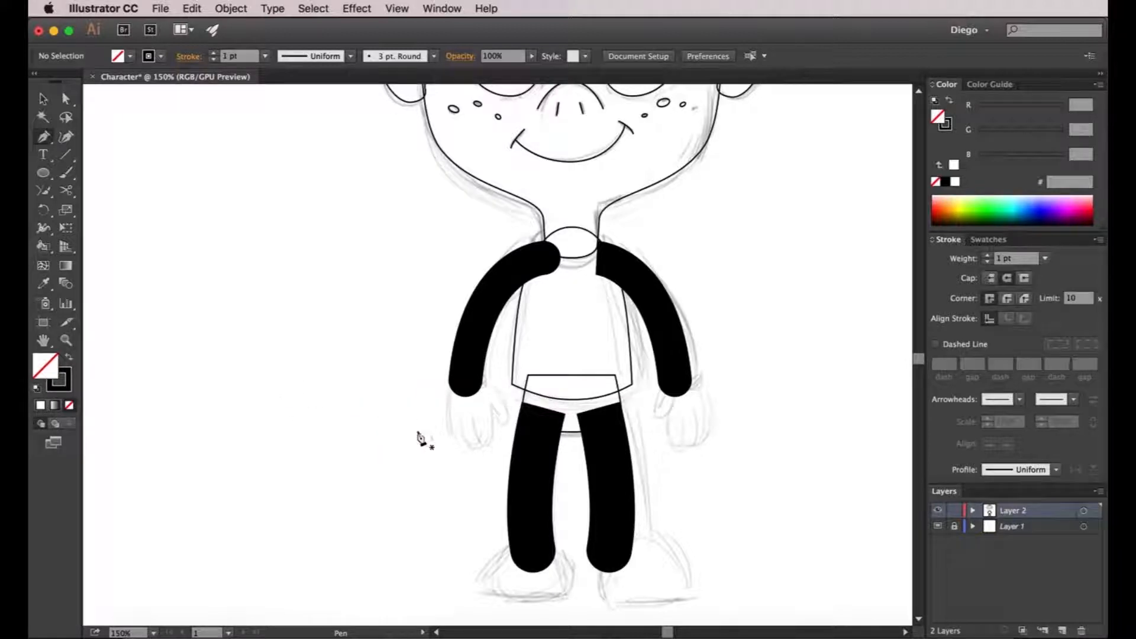
pyautogui.scroll(2, 465, 427)
pyautogui.moveTo(481, 439); pyautogui.dragTo(458, 402)
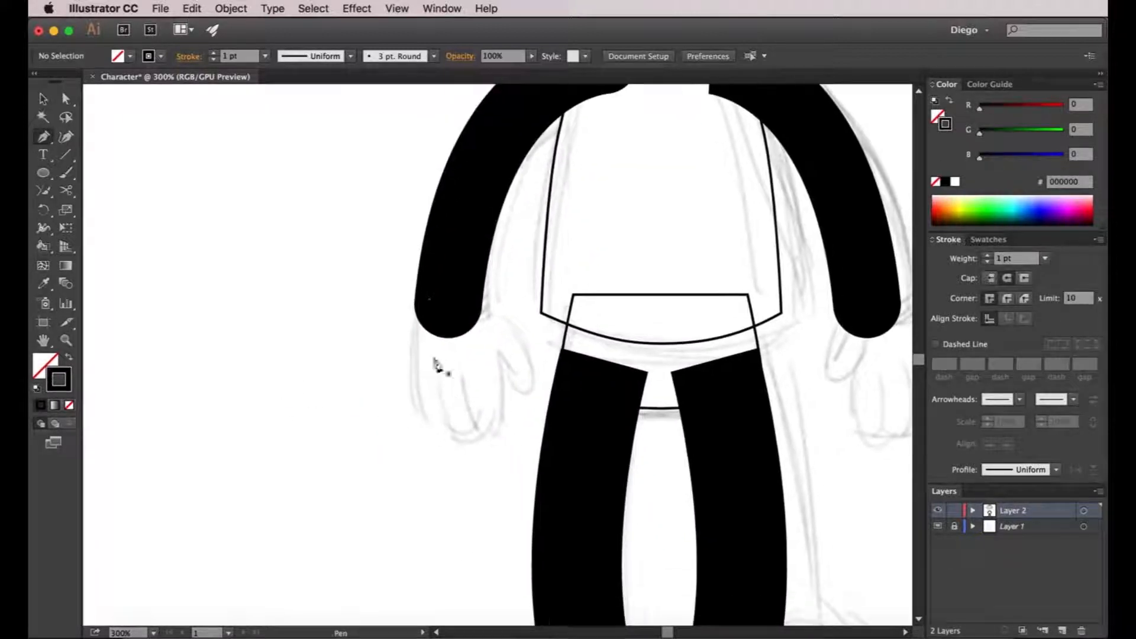
pyautogui.click(440, 304)
pyautogui.moveTo(412, 361); pyautogui.dragTo(416, 407)
pyautogui.moveTo(460, 440); pyautogui.dragTo(496, 441)
pyautogui.click(502, 356)
pyautogui.moveTo(524, 390); pyautogui.dragTo(544, 384)
pyautogui.scroll(3, 518, 388)
pyautogui.press('a')
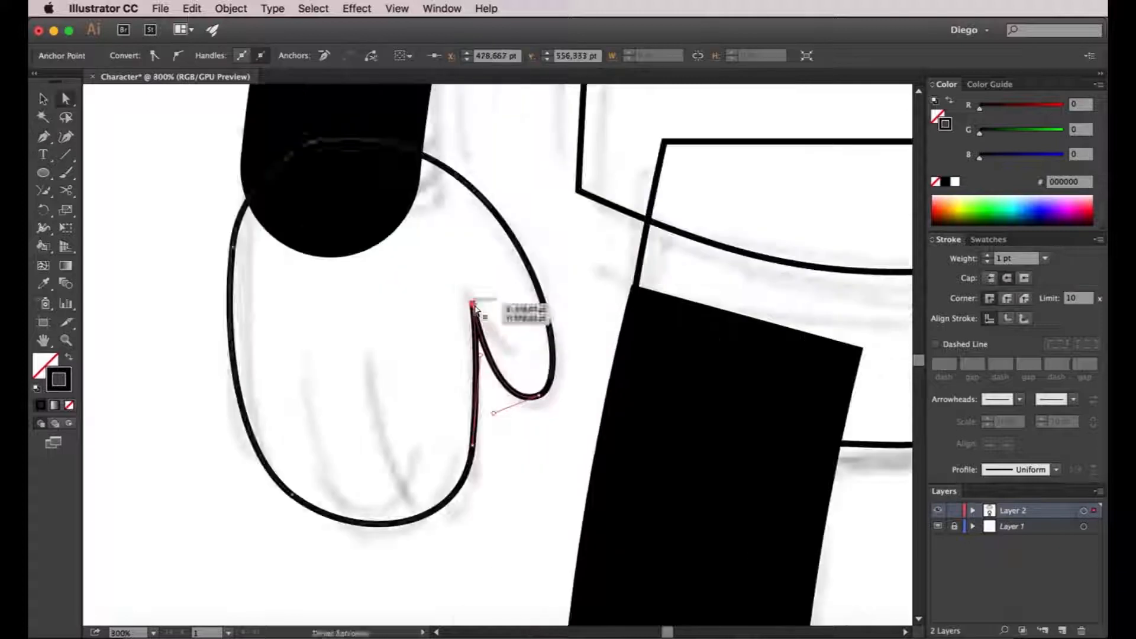
# Step: Draw two short curved finger lines inside the left hand, ending at its lower edge, and deselect them
pyautogui.scroll(-2, 537, 450)
pyautogui.moveTo(540, 454); pyautogui.dragTo(460, 348)
pyautogui.moveTo(386, 363); pyautogui.dragTo(362, 285)
pyautogui.moveTo(348, 363); pyautogui.dragTo(330, 292)
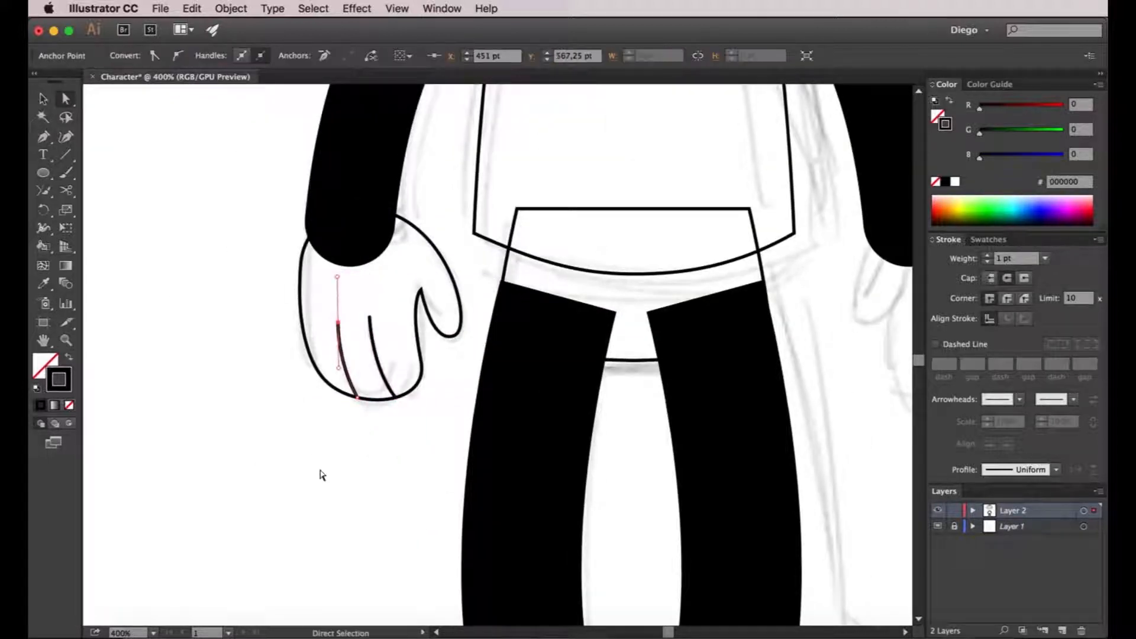
pyautogui.scroll(2, 352, 381)
pyautogui.scroll(-2, 352, 380)
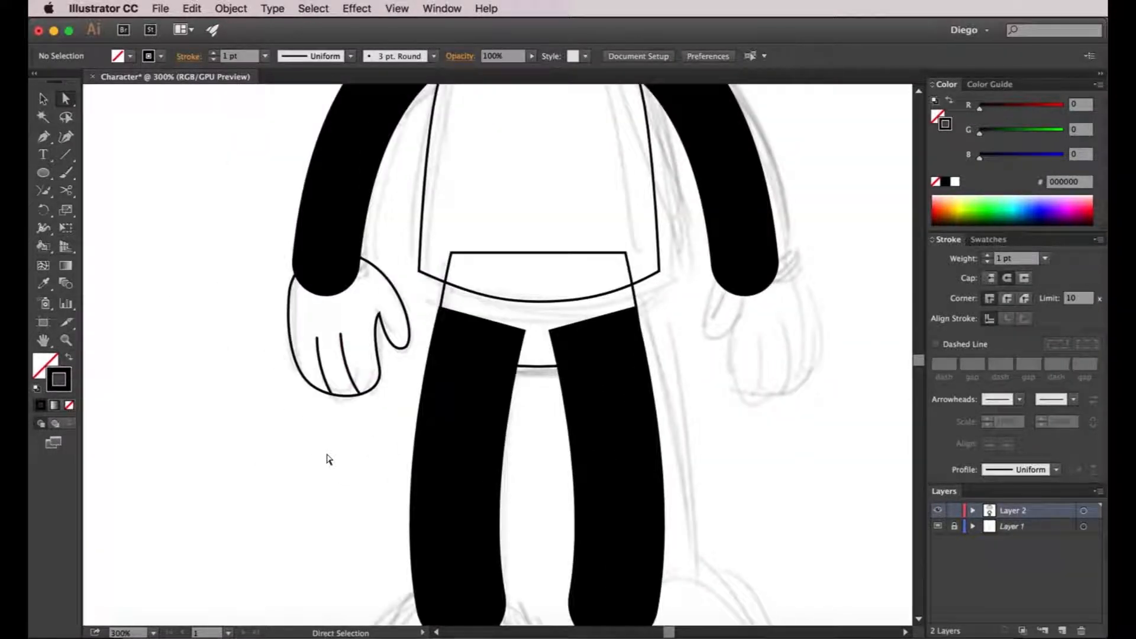
pyautogui.moveTo(326, 453); pyautogui.dragTo(315, 479)
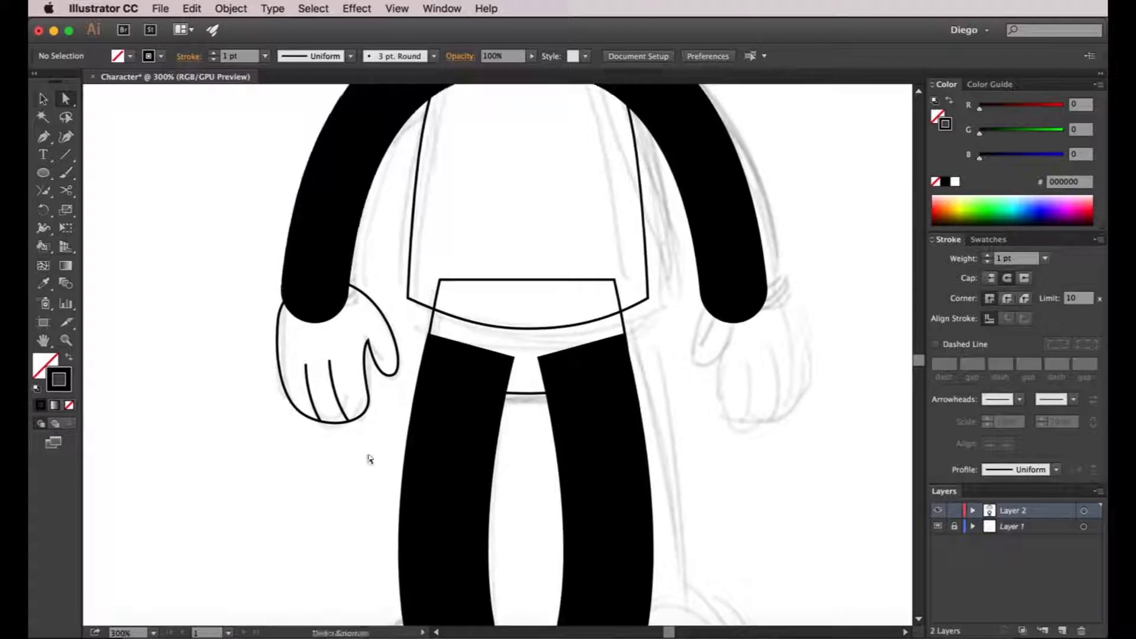
# Step: Place a mirrored copy of the left hand and its finger lines at the right wrist, rotated slightly counterclockwise
pyautogui.click(277, 393)
pyautogui.moveTo(308, 374); pyautogui.dragTo(704, 372)
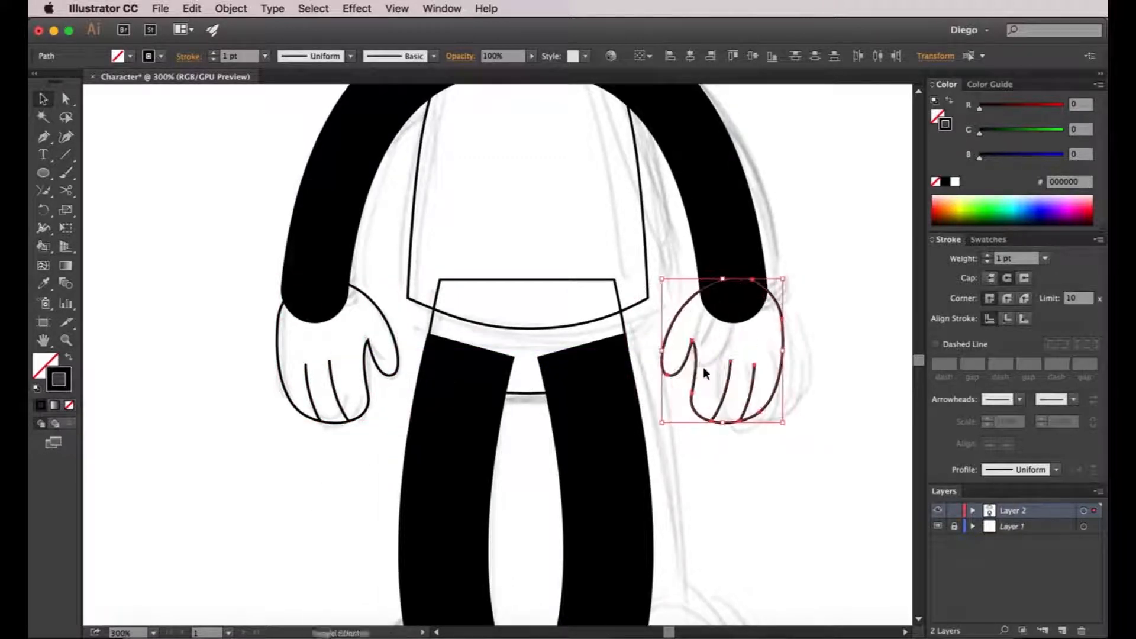
pyautogui.moveTo(787, 427); pyautogui.dragTo(796, 407)
# Step: Rotate the left hand and its finger lines slightly clockwise to follow the arm, and deselect them
pyautogui.click(319, 421)
pyautogui.moveTo(408, 430); pyautogui.dragTo(400, 443)
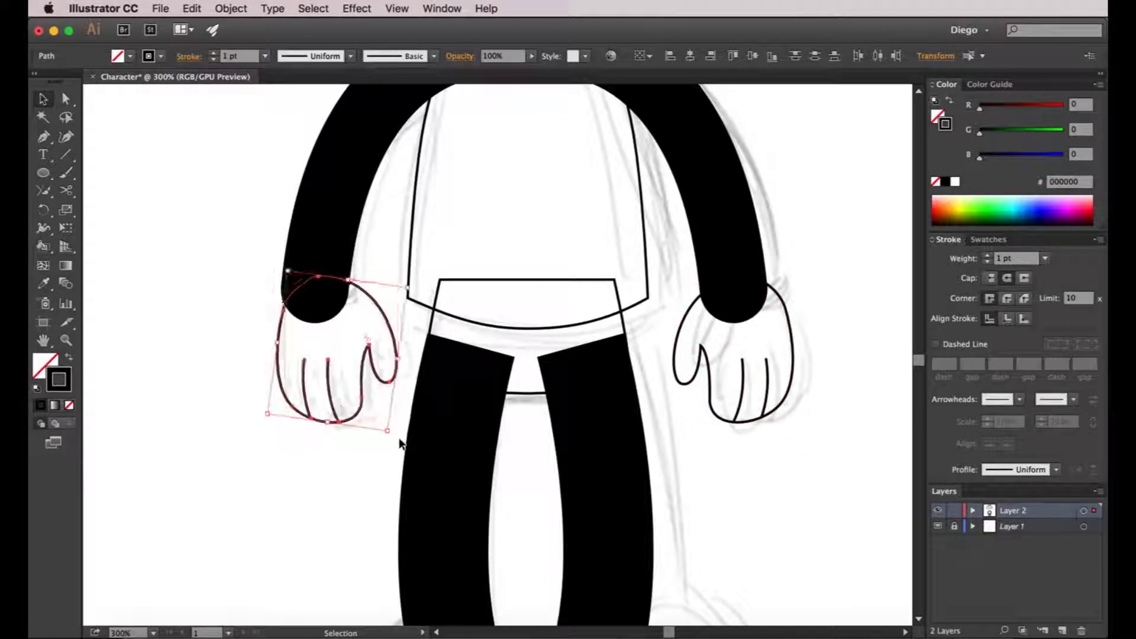
pyautogui.click(400, 443)
# Step: Draw the left shoe as a closed half-dome path with a flat sole around the bottom of the left leg
pyautogui.scroll(-5, 400, 442)
pyautogui.scroll(5, 370, 444)
pyautogui.click(45, 137)
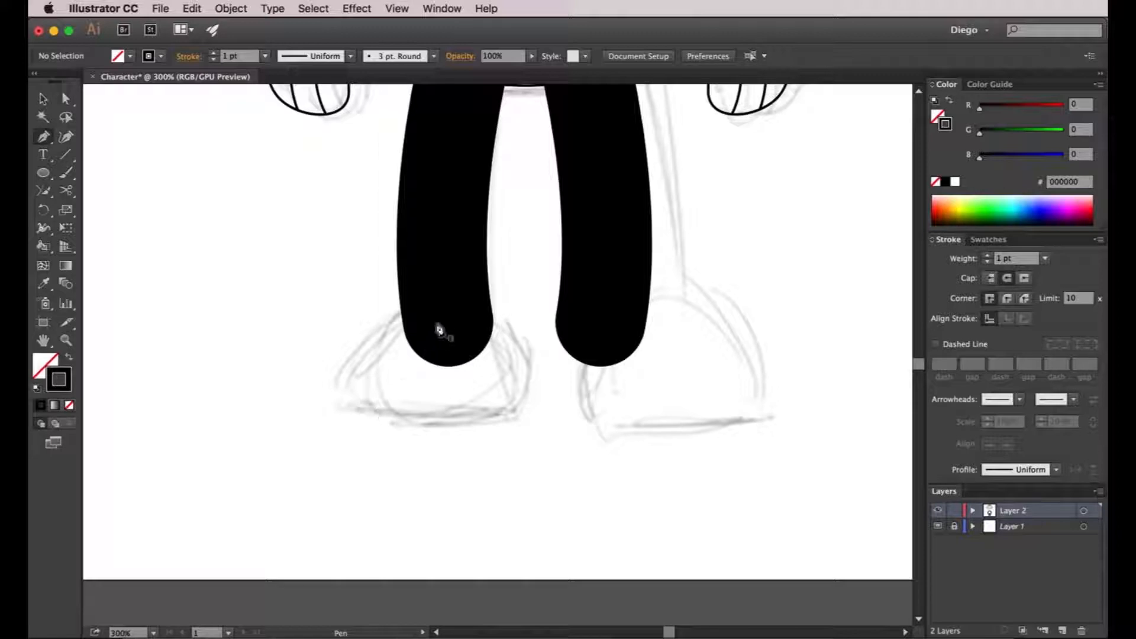
pyautogui.moveTo(409, 309); pyautogui.dragTo(407, 309)
pyautogui.moveTo(333, 412); pyautogui.dragTo(334, 486)
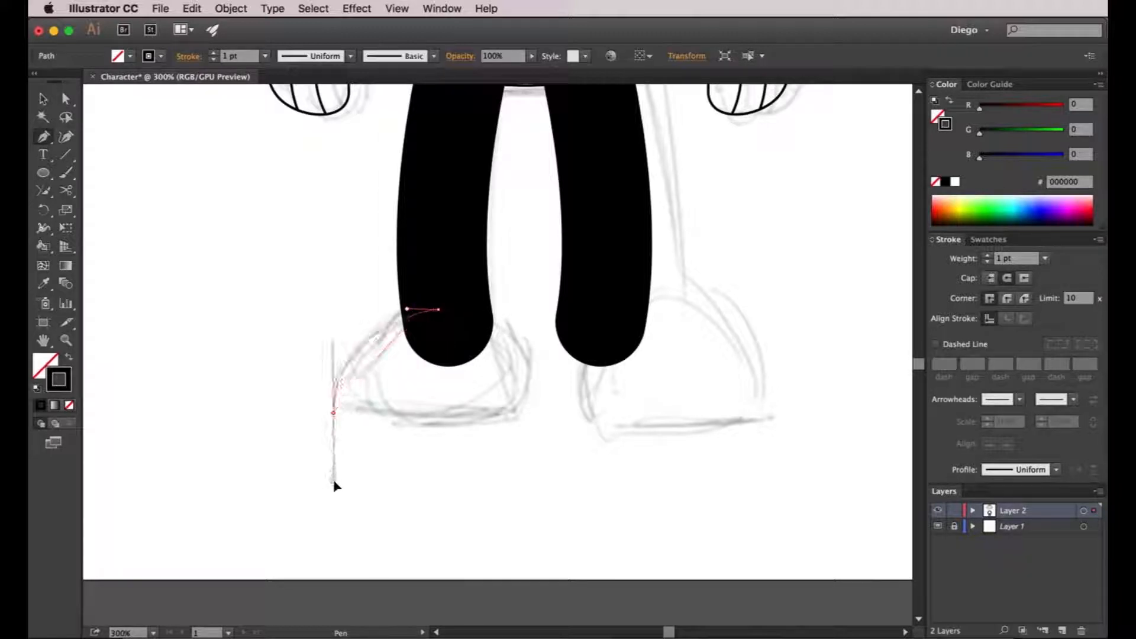
pyautogui.click(333, 412)
pyautogui.click(527, 412)
pyautogui.moveTo(439, 309); pyautogui.dragTo(431, 312)
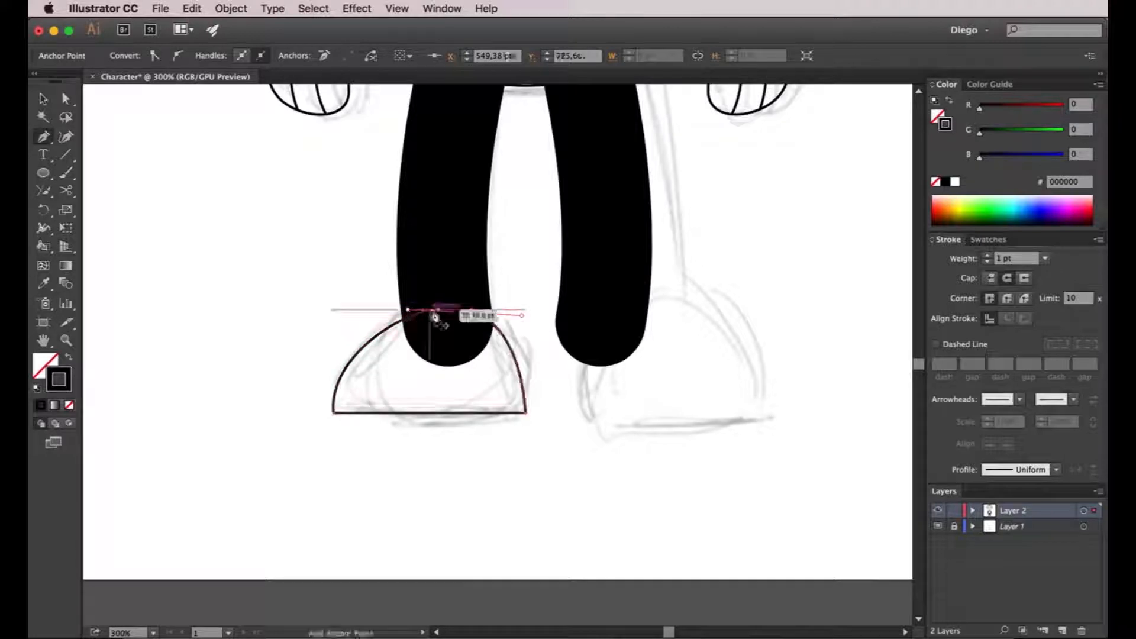
# Step: Isolate the left shoe path and adjust the anchor and handle at its top to reshape the upper curve
pyautogui.keyDown('super'); pyautogui.click(510, 340); pyautogui.keyUp('super')
pyautogui.doubleClick(510, 341)
pyautogui.press('super+equal')
pyautogui.press('super+equal')
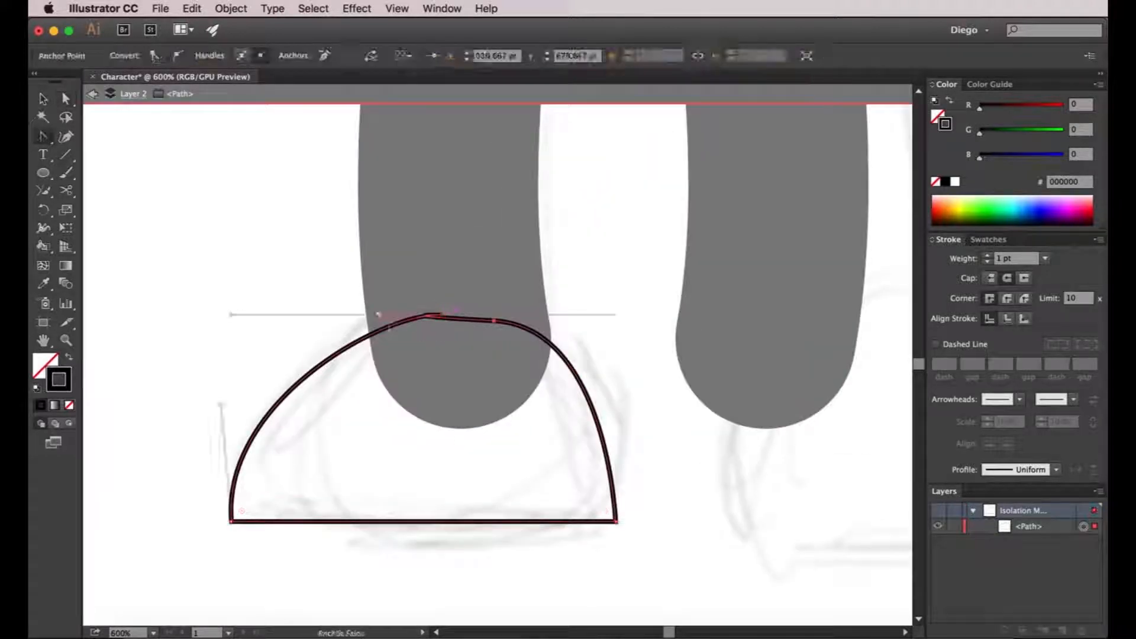
pyautogui.click(434, 312)
pyautogui.moveTo(379, 314); pyautogui.dragTo(312, 331)
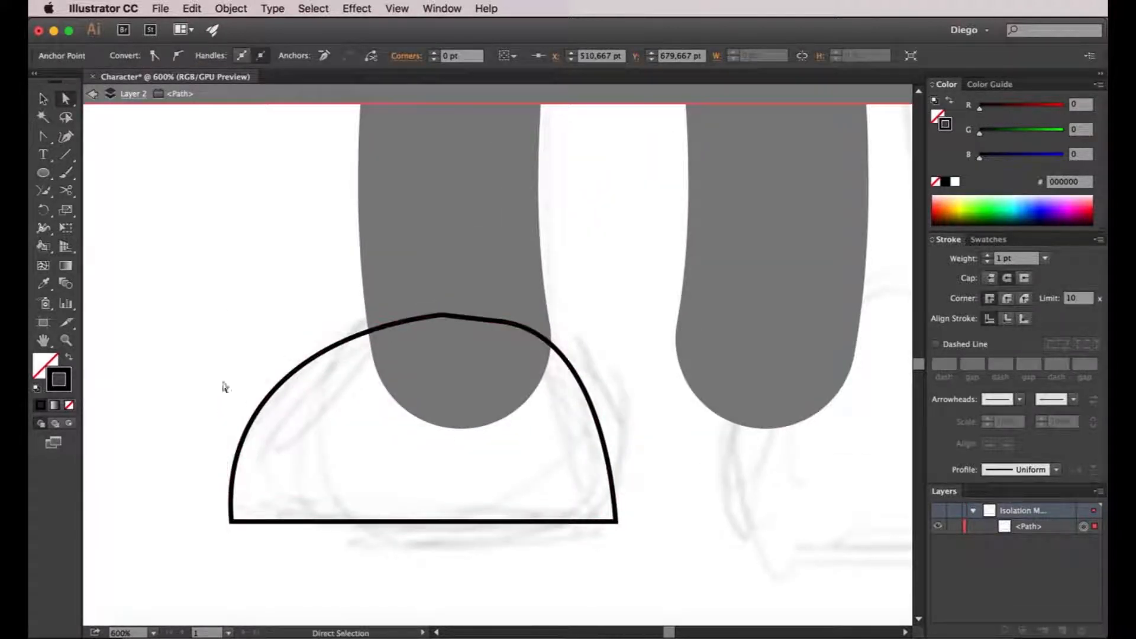
# Step: Round the left shoe's two sole corners, with a larger radius on the outer one, and leave isolation mode
pyautogui.click(232, 520)
pyautogui.moveTo(243, 513); pyautogui.dragTo(274, 474)
pyautogui.click(603, 513)
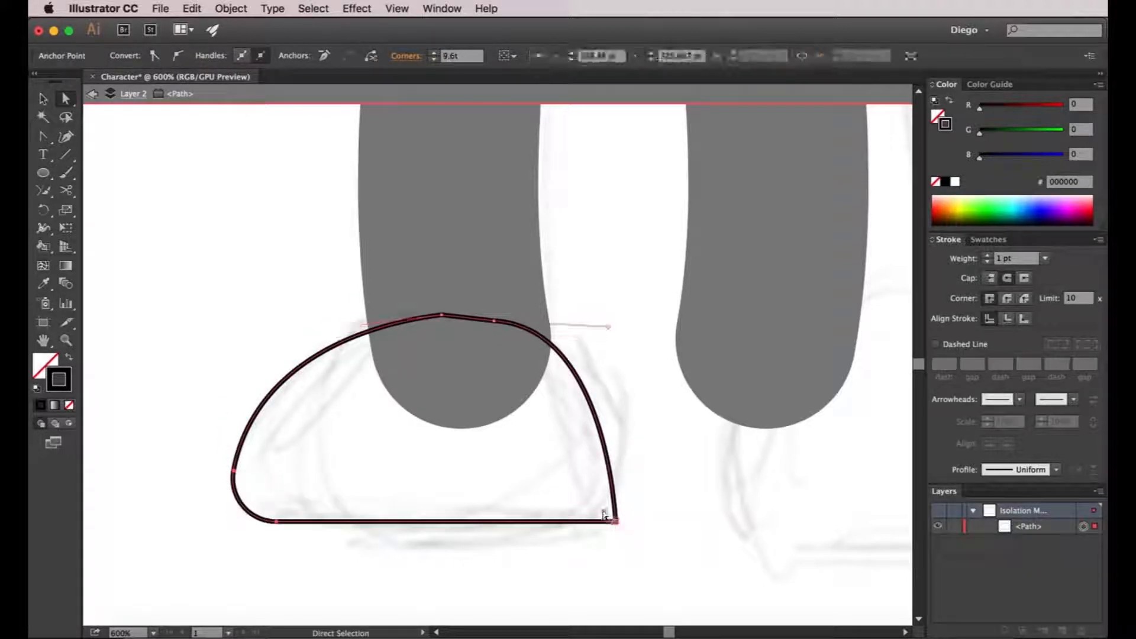
pyautogui.click(607, 511)
pyautogui.scroll(-4, 651, 503)
pyautogui.doubleClick(656, 538)
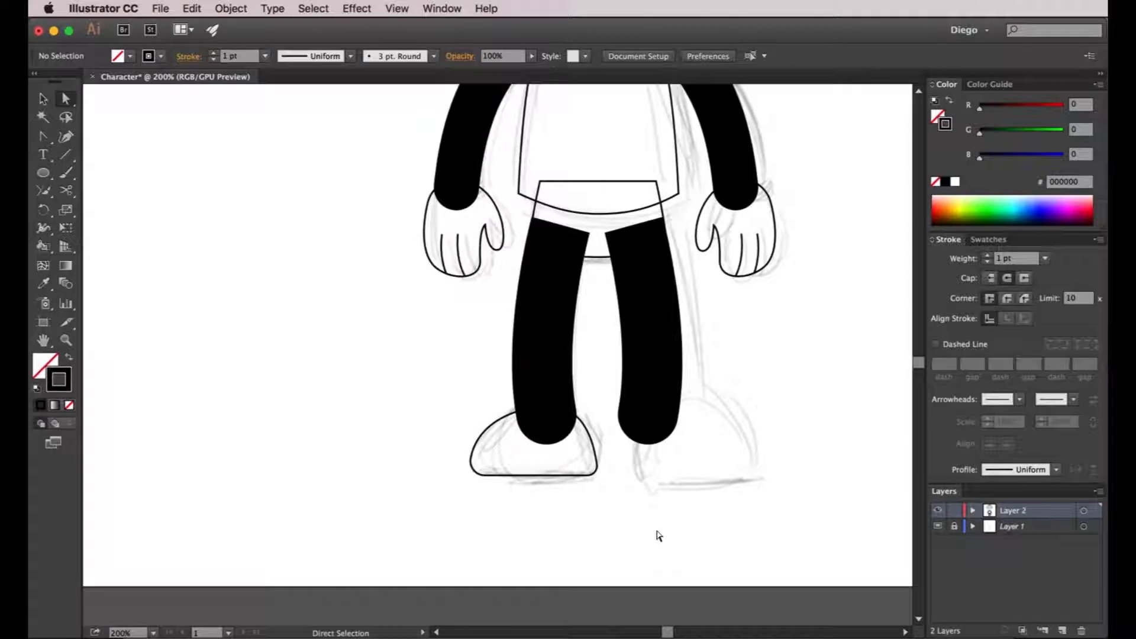
# Step: Duplicate the left shoe across to the bottom of the right leg
pyautogui.hscroll(3, 657, 535)
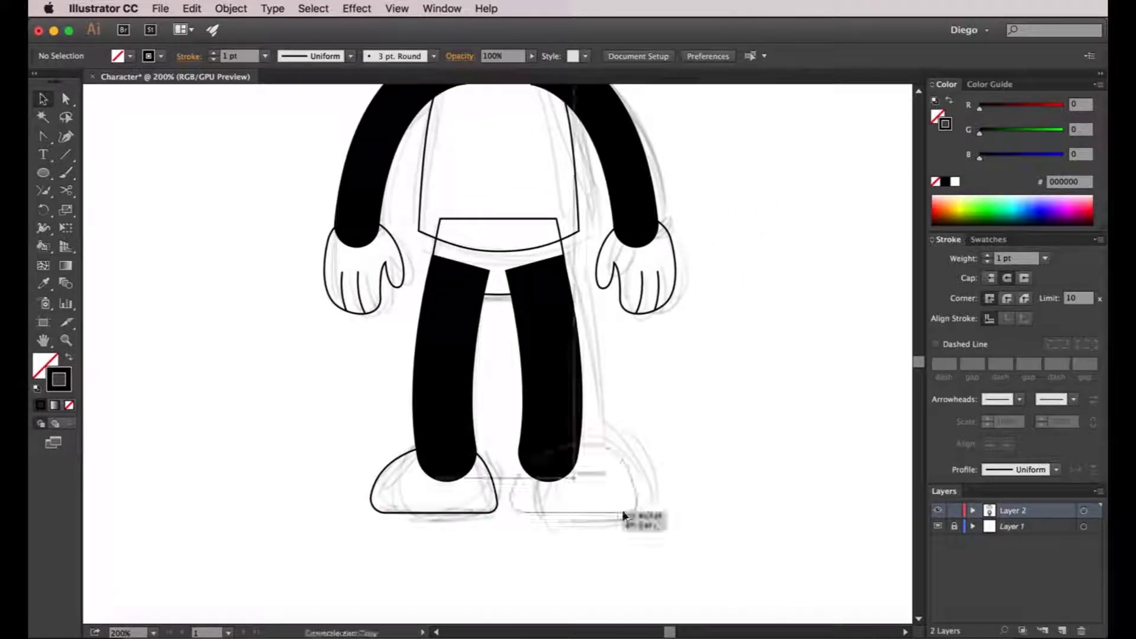